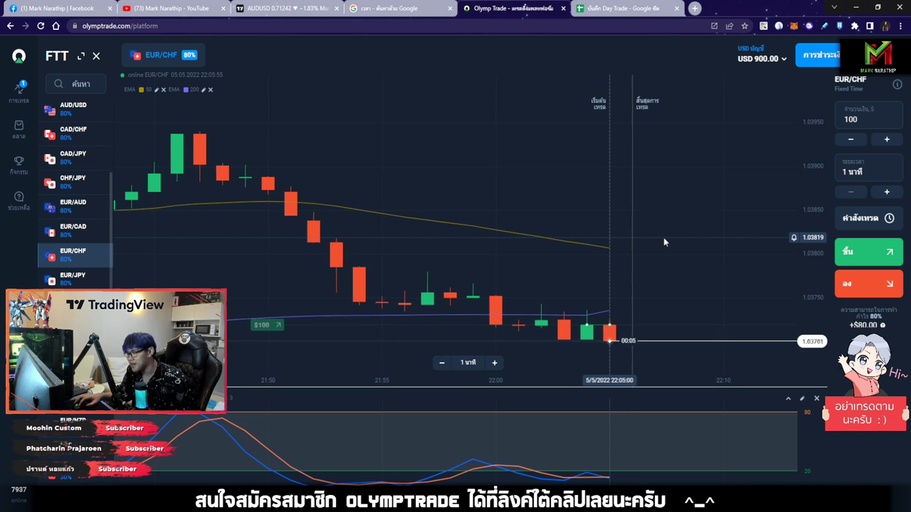
In the Google Sheets Day Trade log, record a -100% result for trade 1 in cell I6
scroll(603, 239, down, 3)
scroll(608, 238, down, 2)
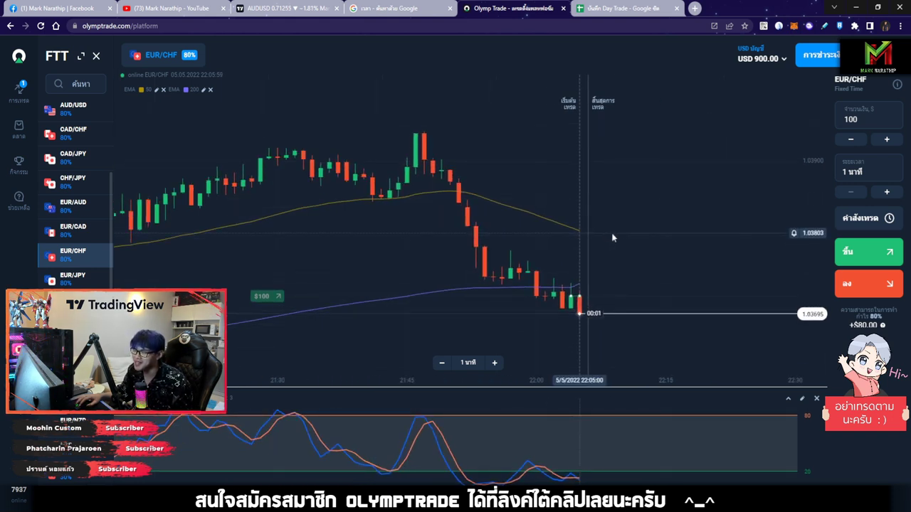
scroll(612, 238, down, 2)
scroll(612, 238, down, 1)
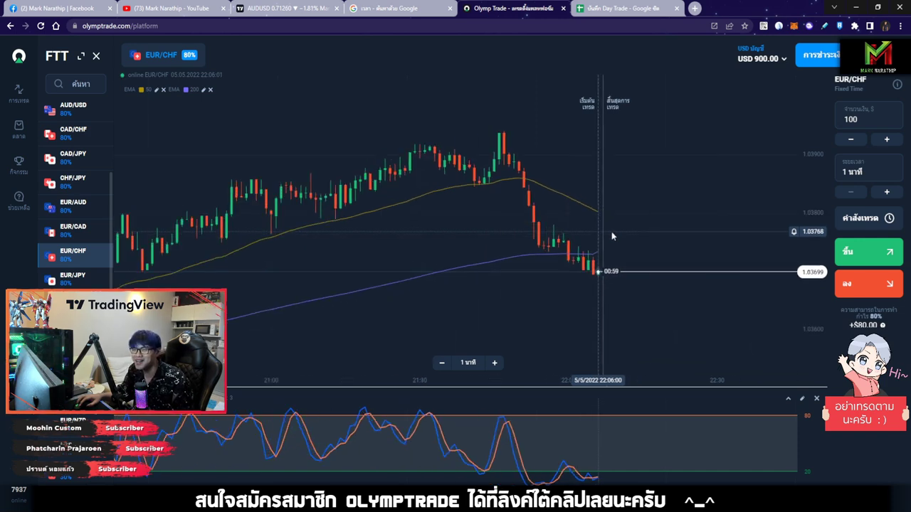
click(597, 9)
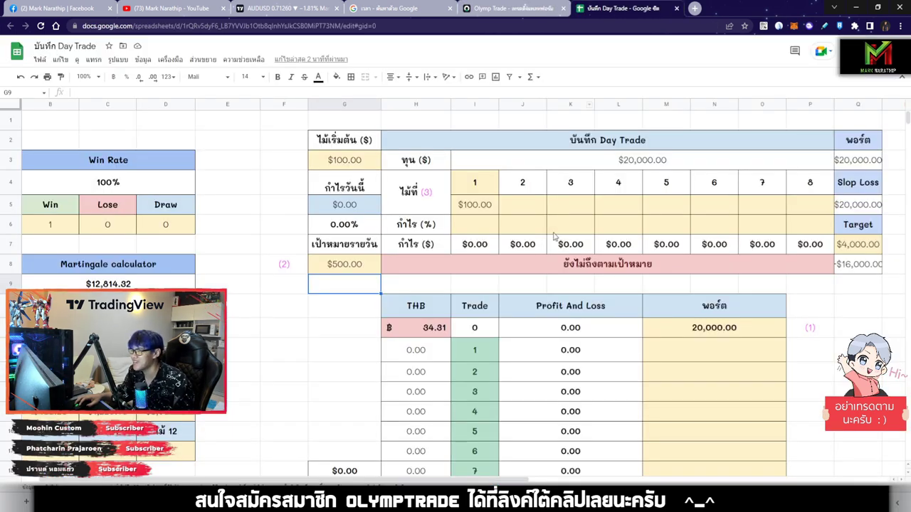
click(477, 223)
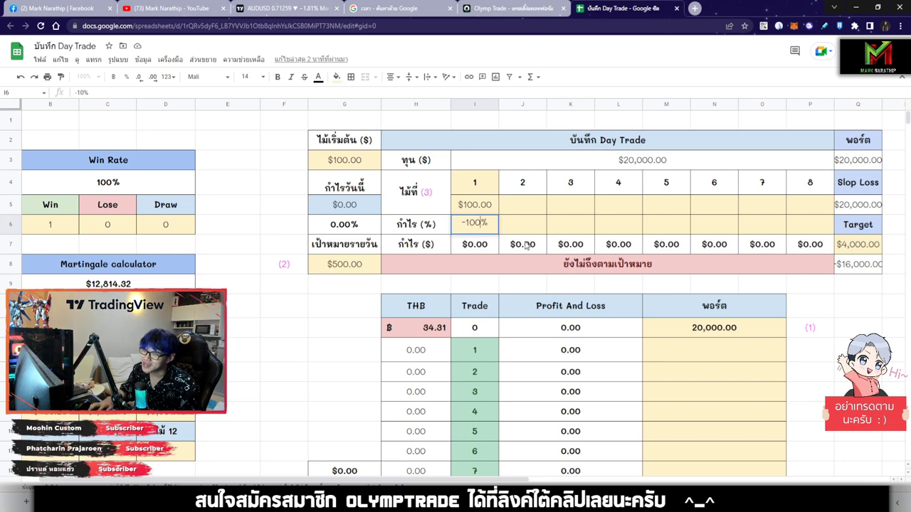
key(Return)
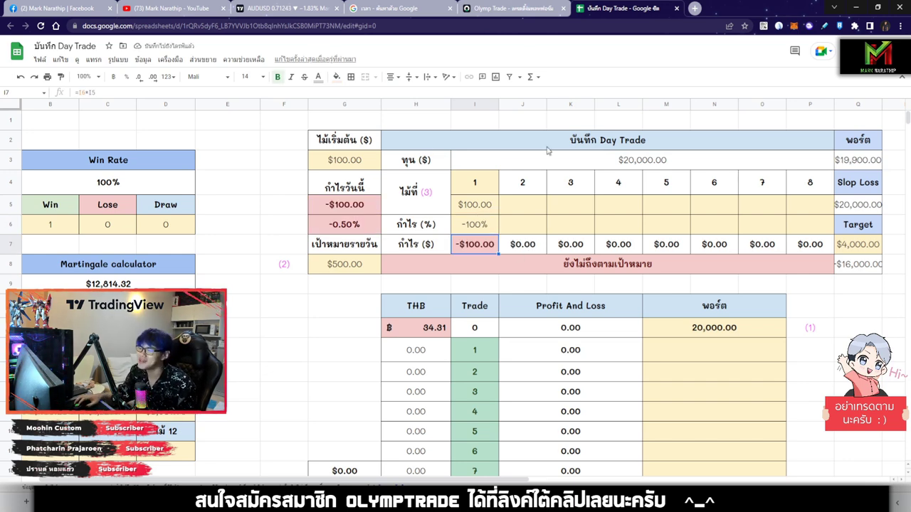
Return to Olymp Trade and examine the longer trend and the latest candles of the EUR/CHF one-minute chart
click(505, 8)
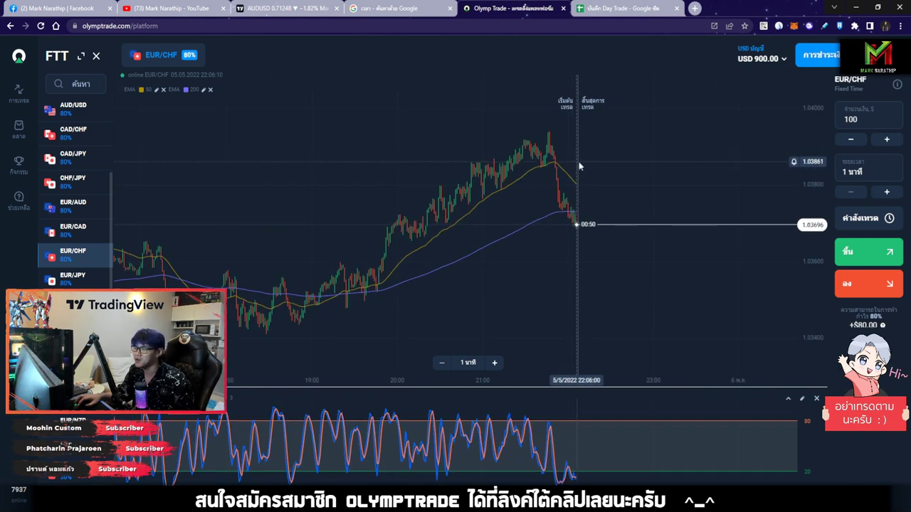
drag(580, 165, 650, 158)
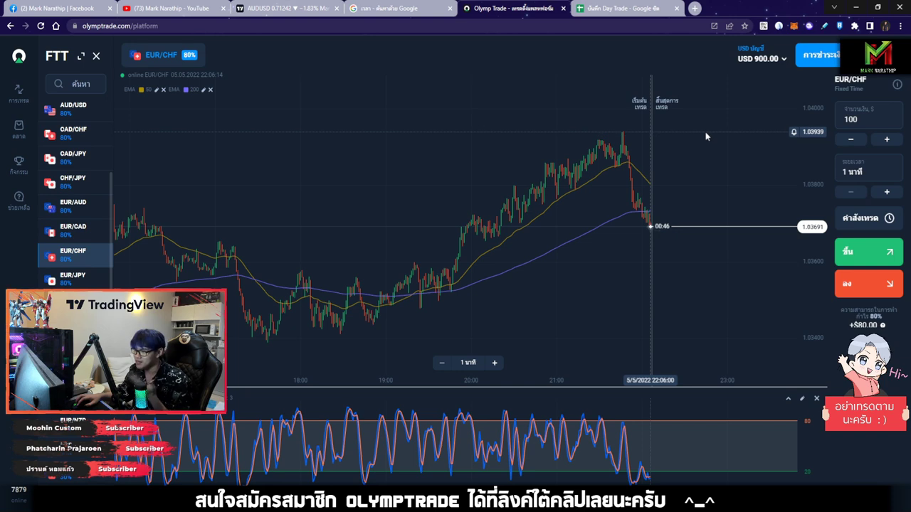
drag(380, 181, 315, 184)
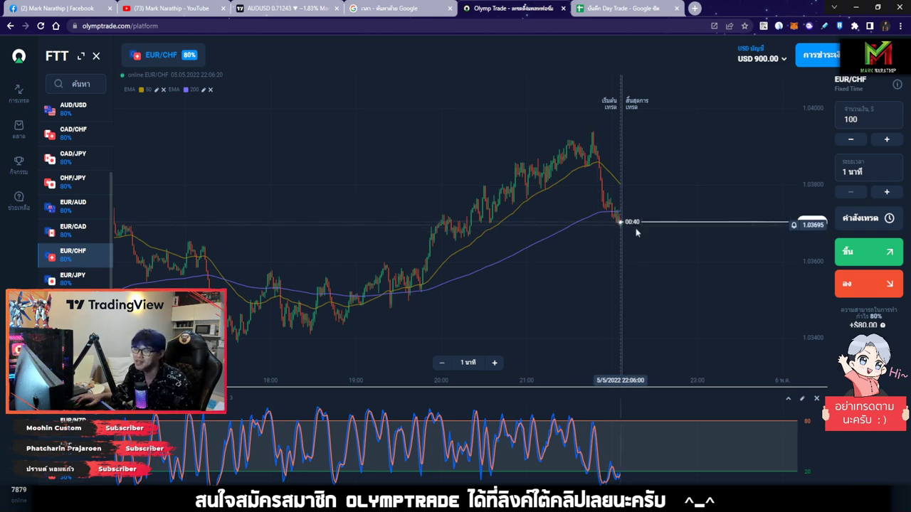
scroll(640, 235, up, 3)
scroll(651, 214, up, 2)
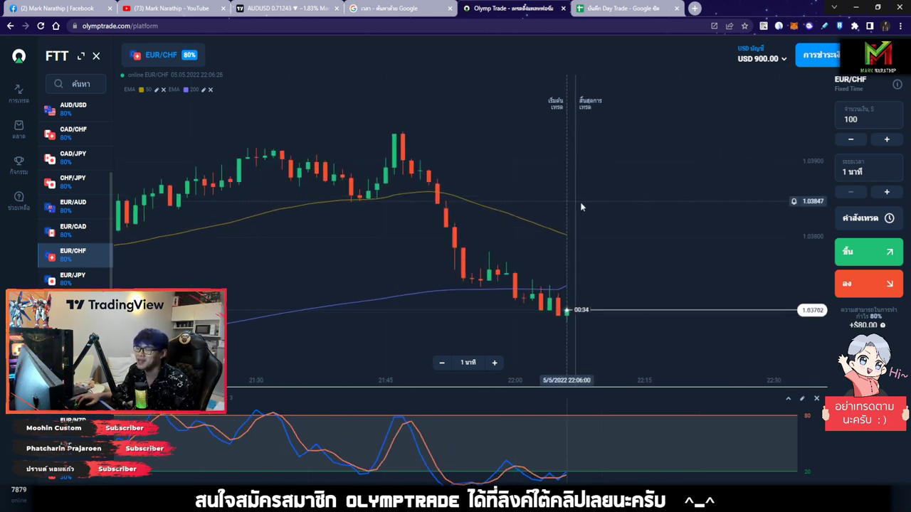
scroll(580, 201, up, 2)
Switch to the Google Sheets Day Trade log and enter a $250 stake for trade 2 in cell J5
click(636, 5)
click(516, 212)
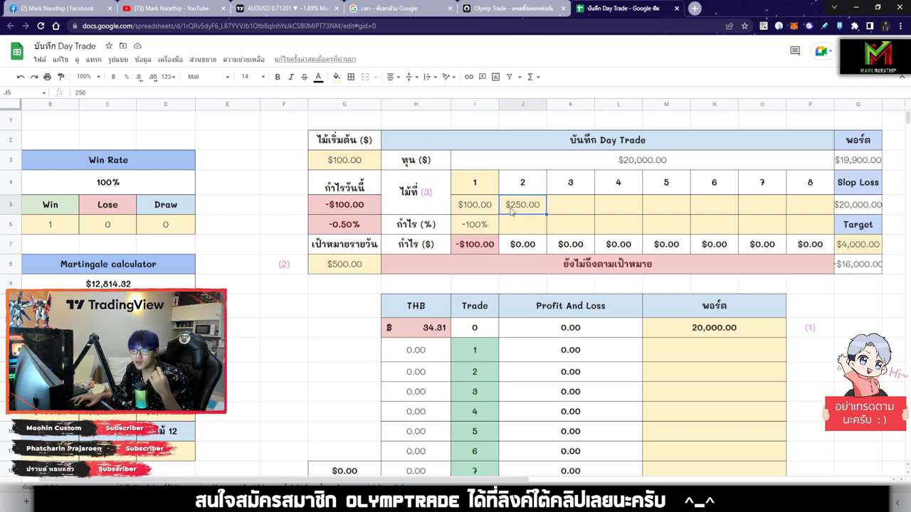
click(484, 212)
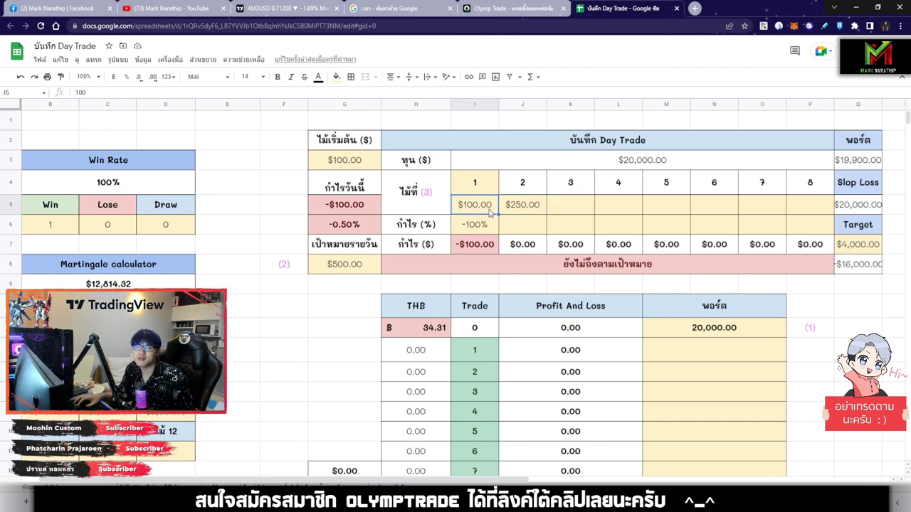
click(523, 226)
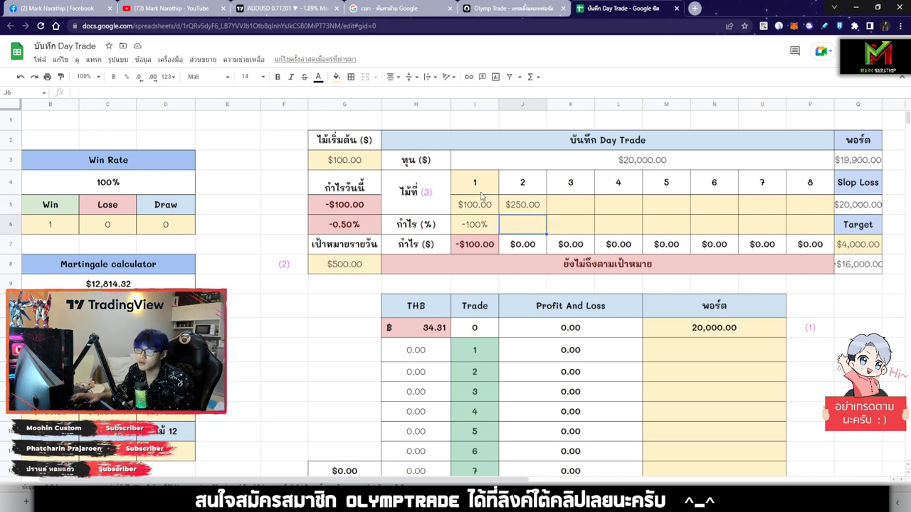
Switch to Olymp Trade and check the EUR/JPY, GBP/JPY, USD/CAD and USD/CHF charts for a trade setup
click(526, 7)
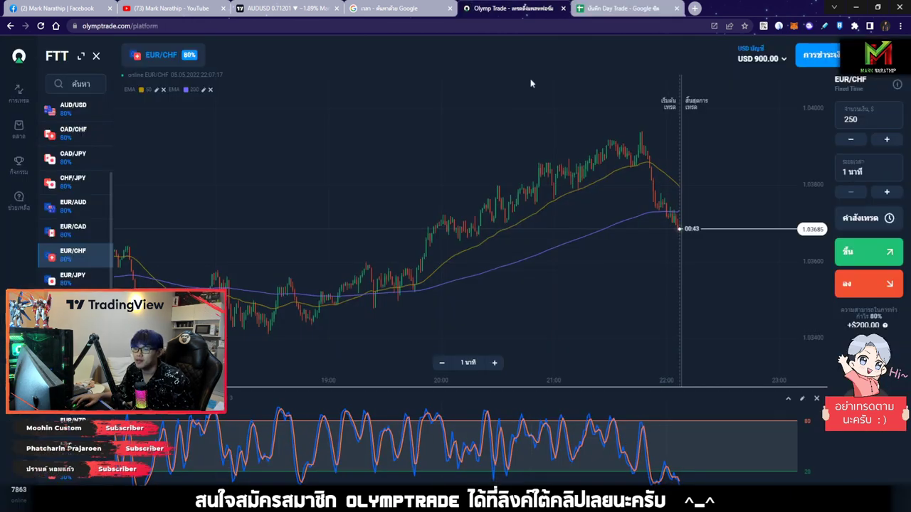
click(74, 277)
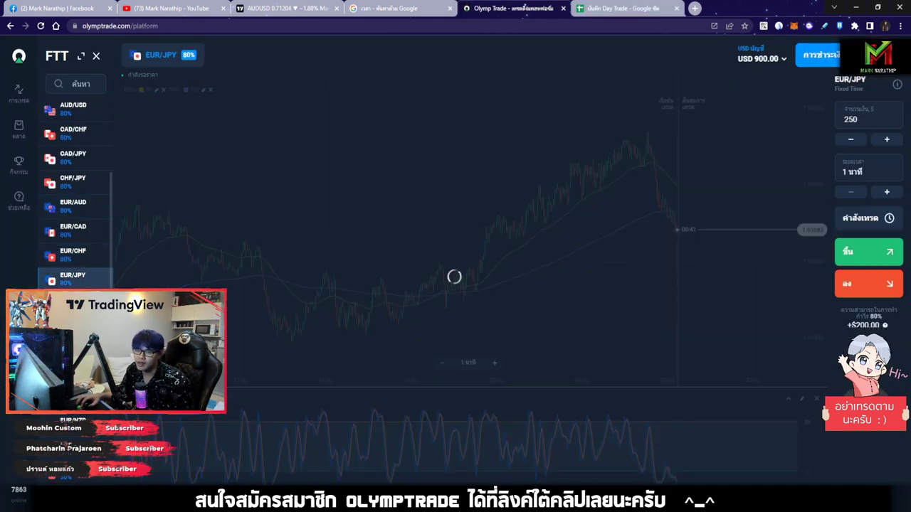
click(74, 300)
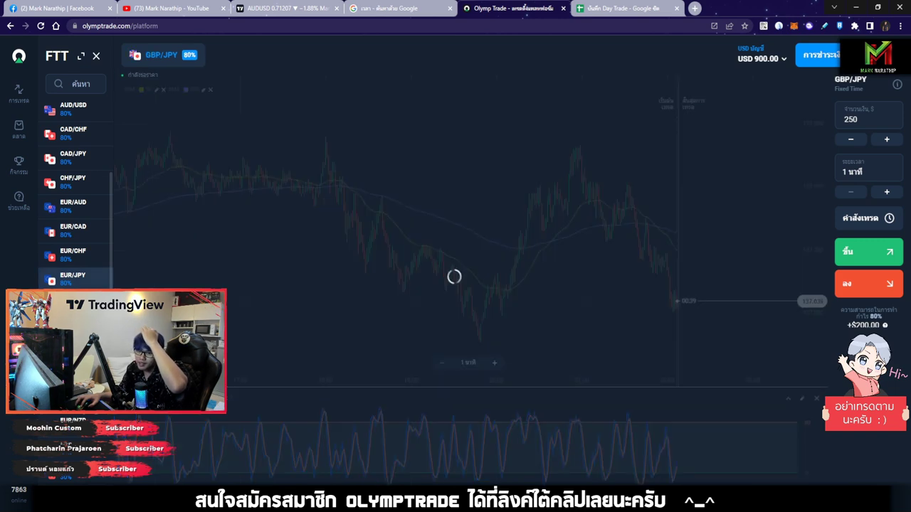
click(73, 300)
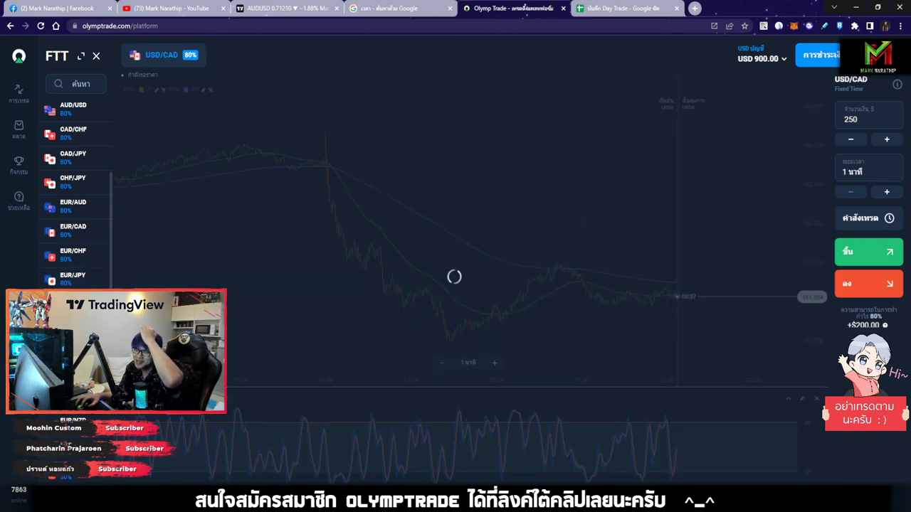
click(73, 300)
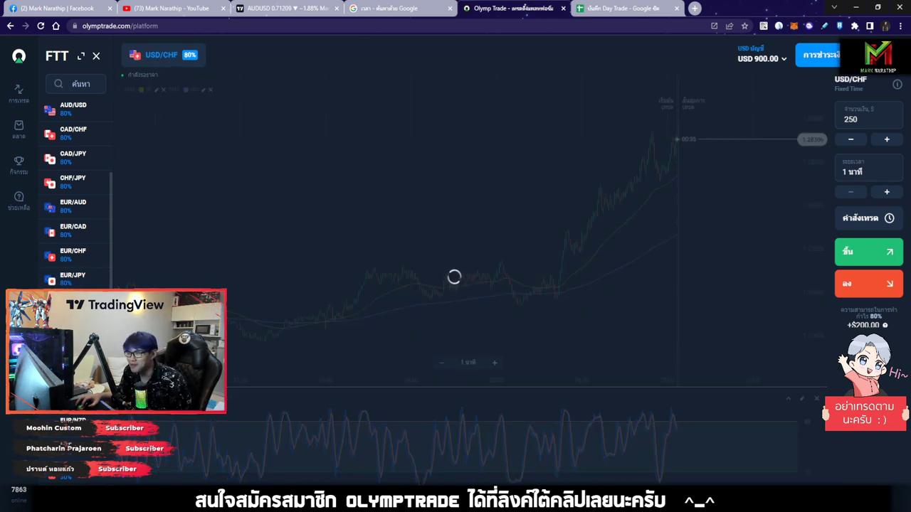
click(73, 300)
Check the EUR/USD, GBP/USD, AUD/CHF, AUD/JPY and AUD/USD charts for an entry, looking closer at the latest AUD/USD candles
scroll(74, 214, up, 5)
click(85, 142)
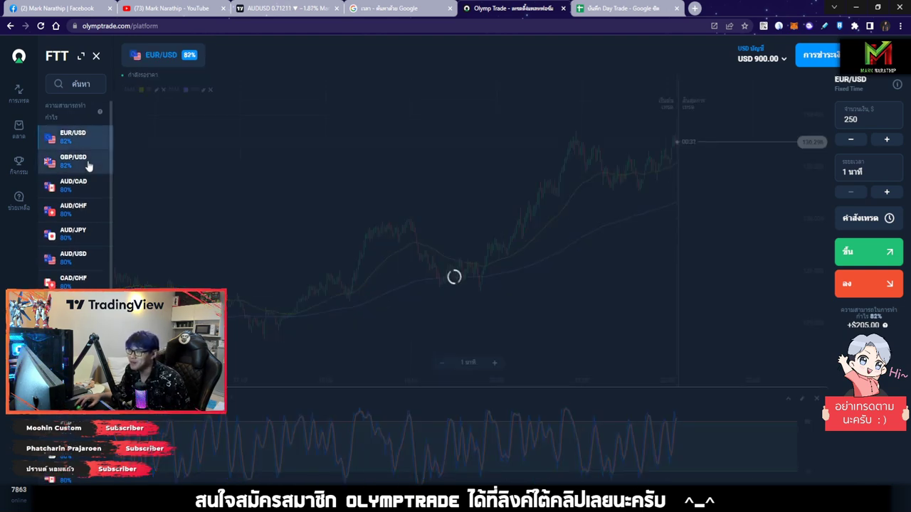
click(89, 164)
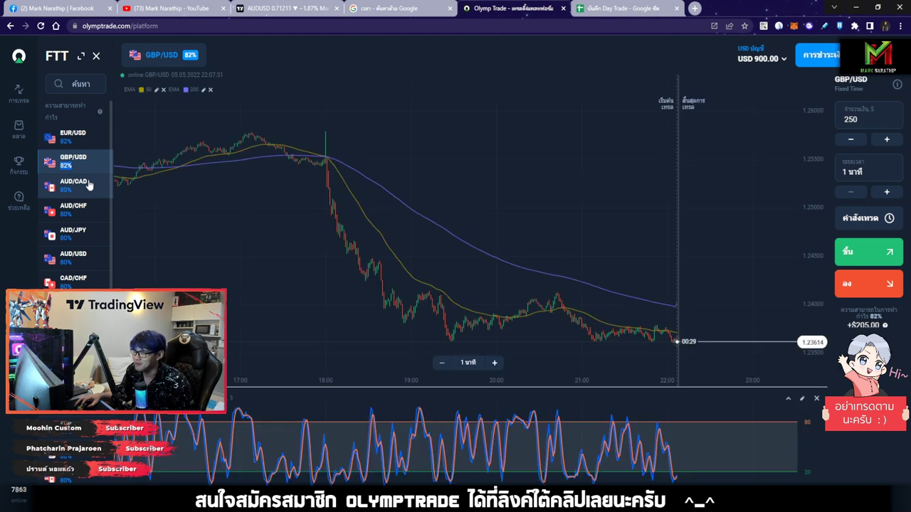
click(88, 184)
click(92, 212)
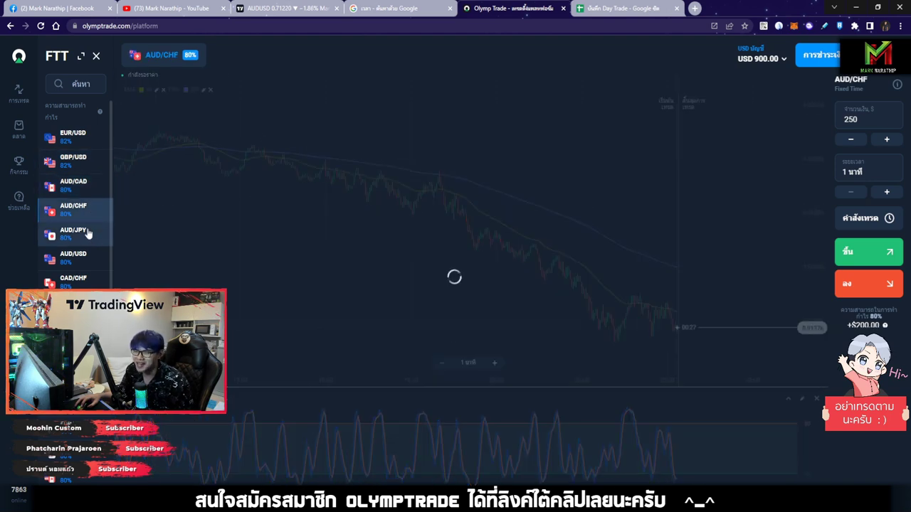
click(87, 235)
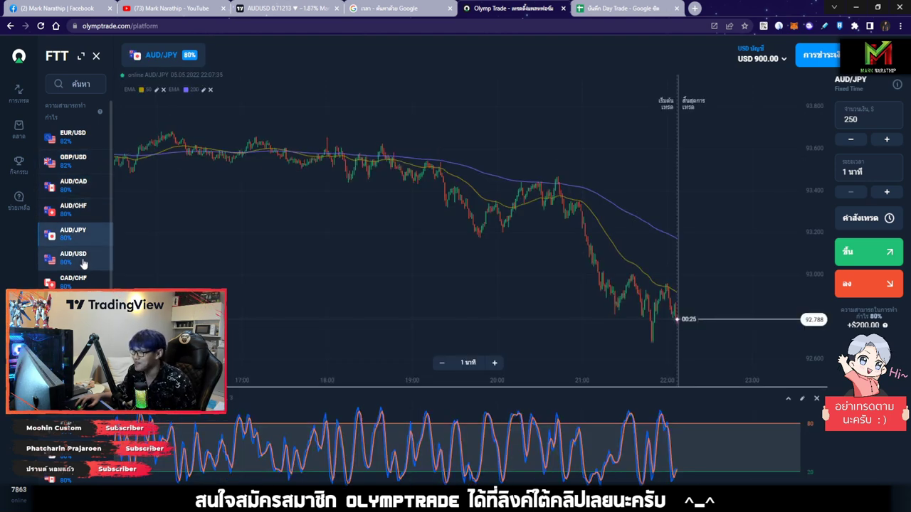
click(83, 258)
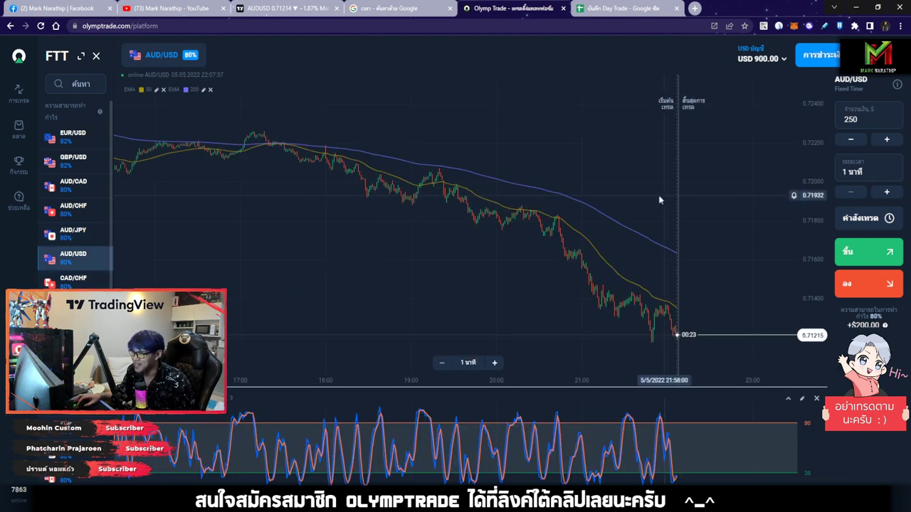
scroll(664, 195, up, 5)
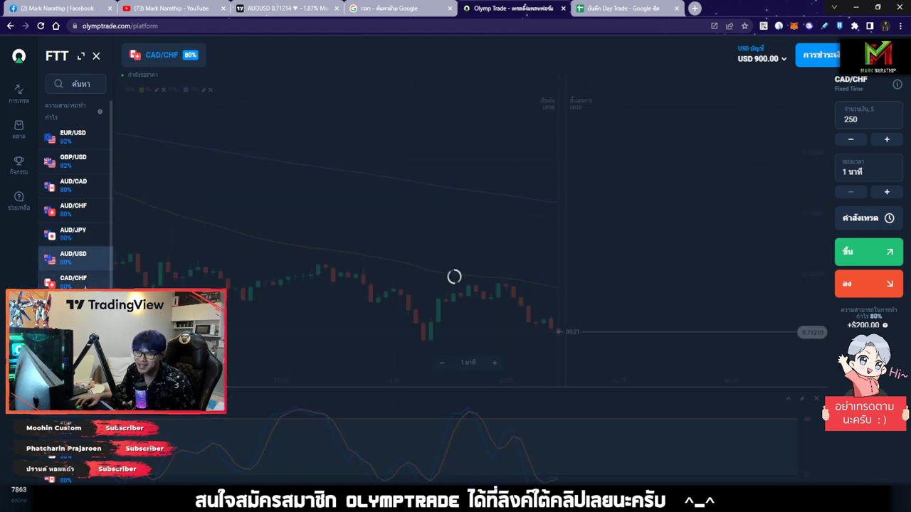
Compare the remaining pairs' charts from CAD/CHF, CAD/JPY and CHF/JPY through EUR/AUD, EUR/CAD, EUR/CHF and USD/JPY
click(73, 279)
click(73, 302)
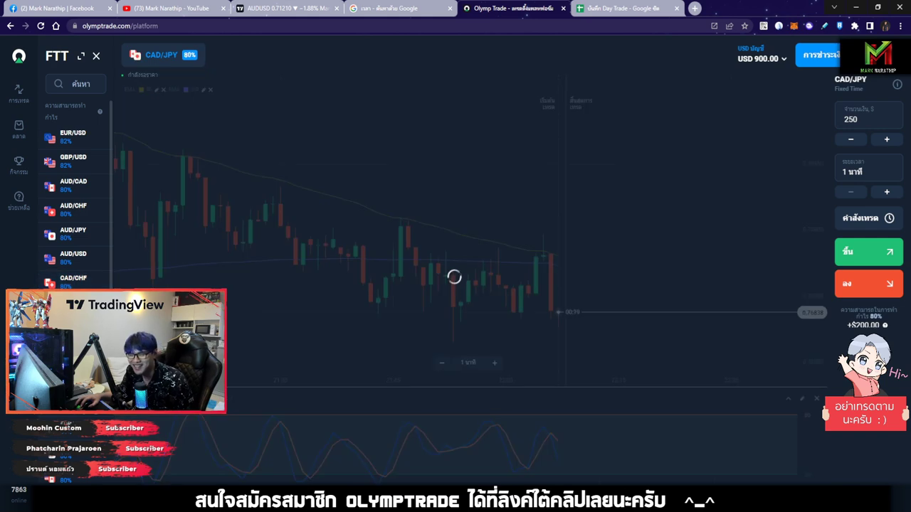
scroll(482, 238, down, 5)
click(74, 326)
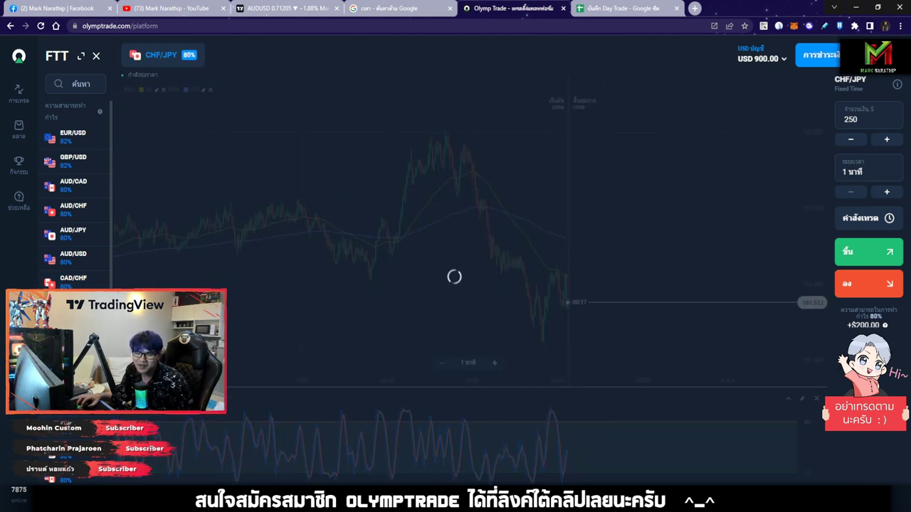
click(73, 350)
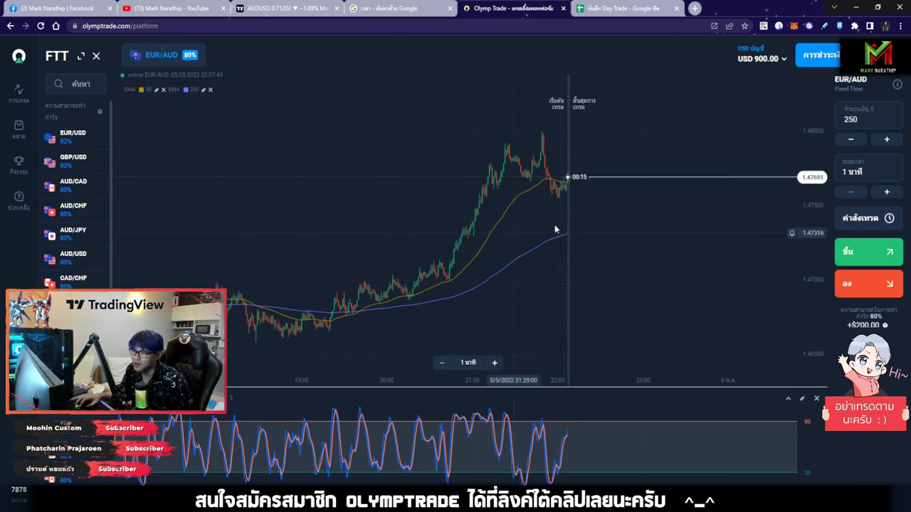
click(73, 374)
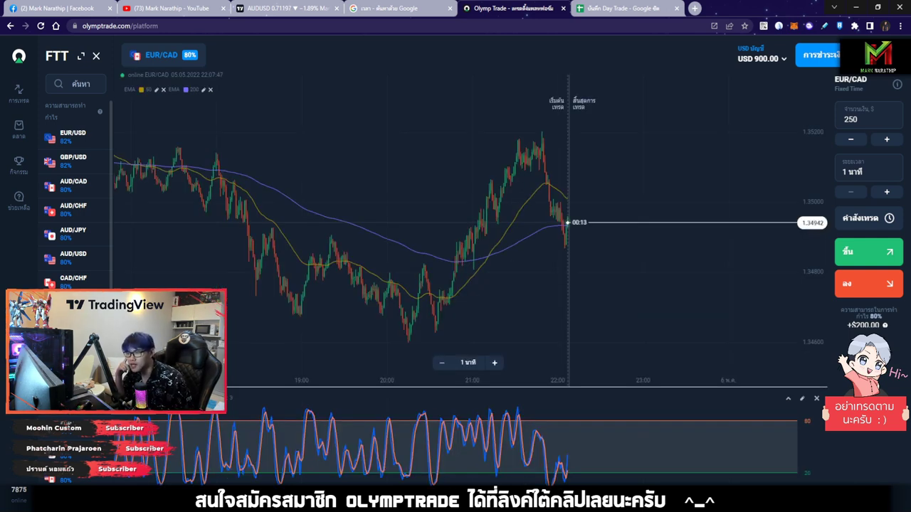
click(73, 399)
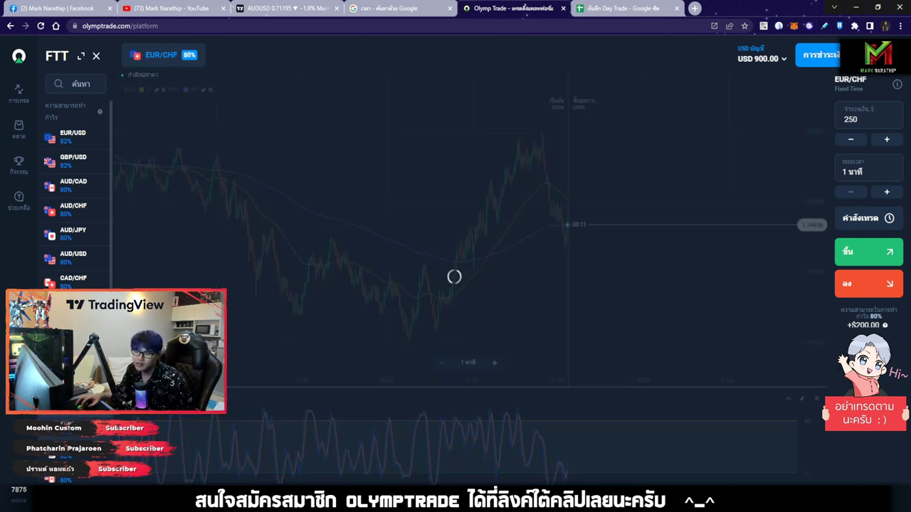
scroll(73, 398, down, 1)
click(73, 373)
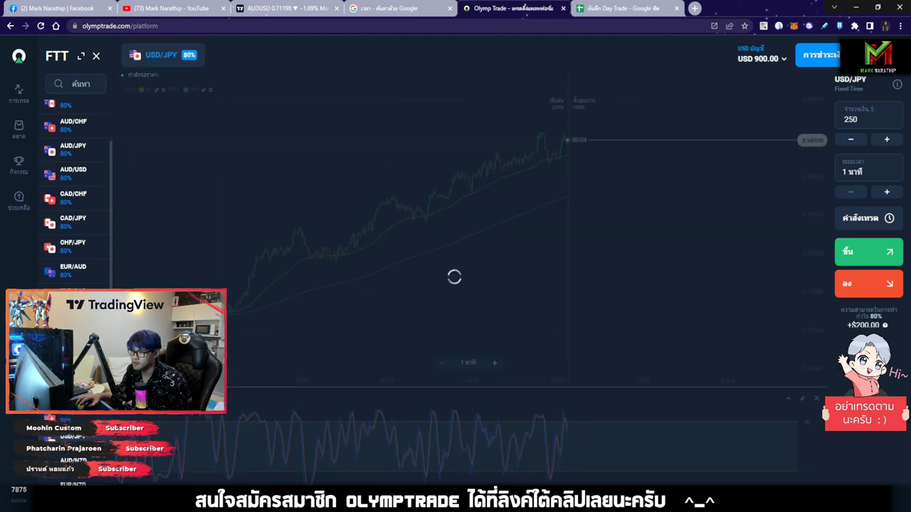
Go through the pair list a second time, checking charts including GBP/USD, CAD/JPY and EUR/CAD
click(75, 183)
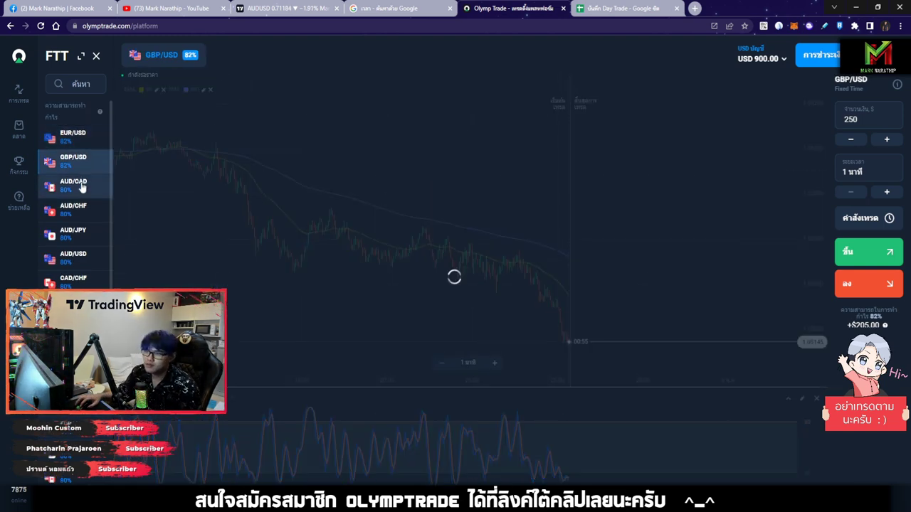
click(86, 212)
click(73, 302)
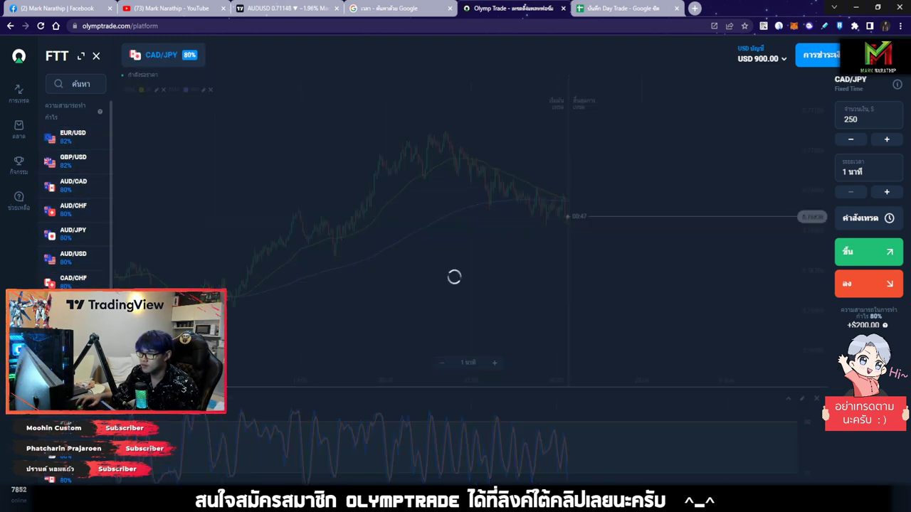
scroll(74, 213, down, 2)
click(73, 288)
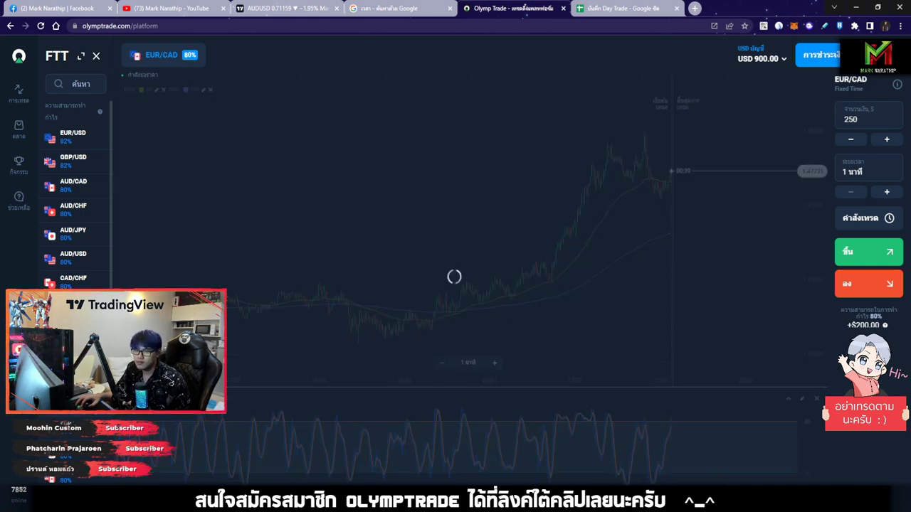
Reopen the EUR/CHF chart and examine its recent candles against the moving averages and the oscillator
scroll(74, 289, down, 2)
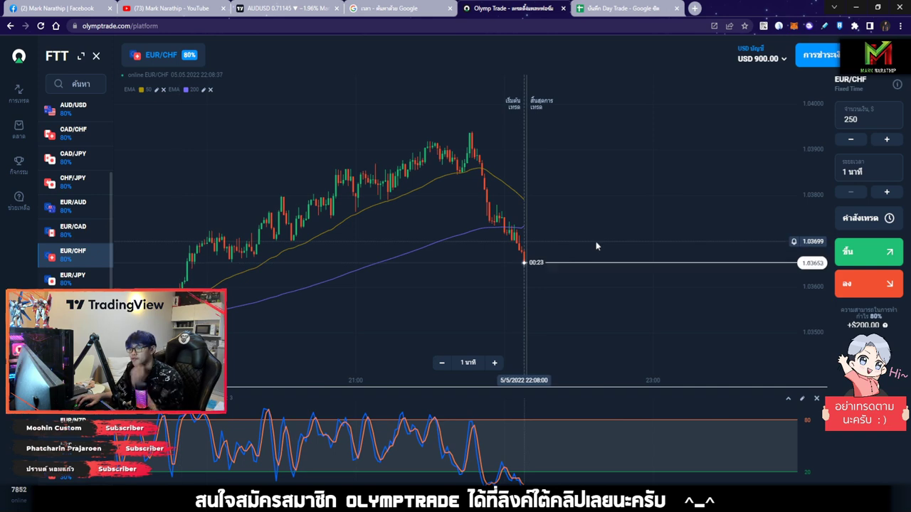
scroll(627, 242, up, 3)
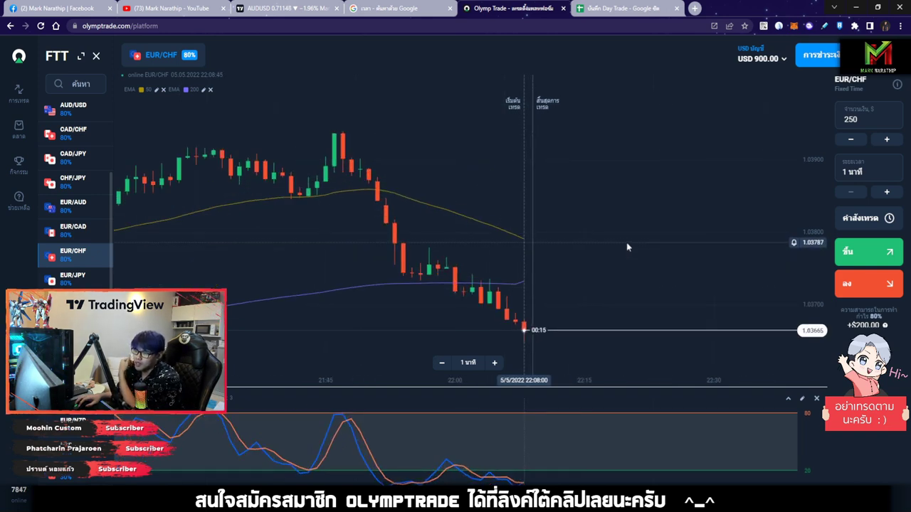
scroll(627, 242, down, 4)
scroll(703, 222, up, 5)
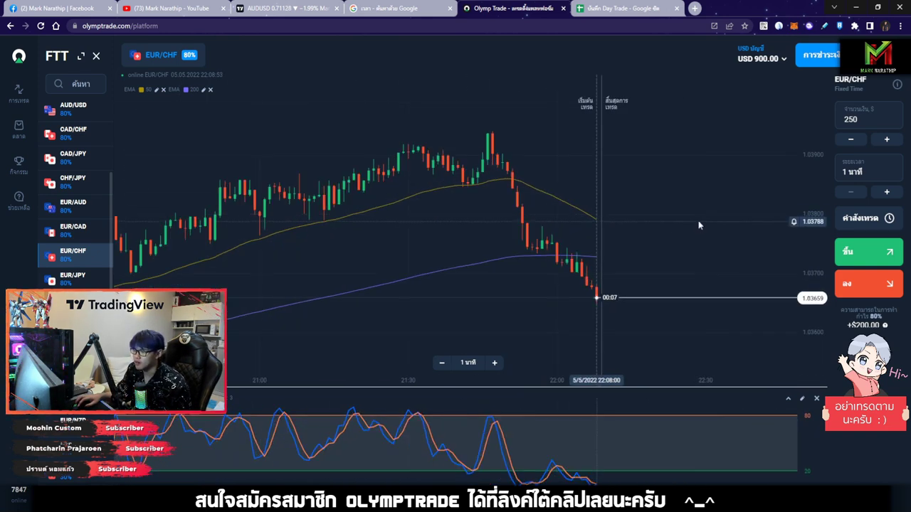
Add the Relative Strength Index indicator below the EUR/CHF chart
scroll(717, 232, down, 6)
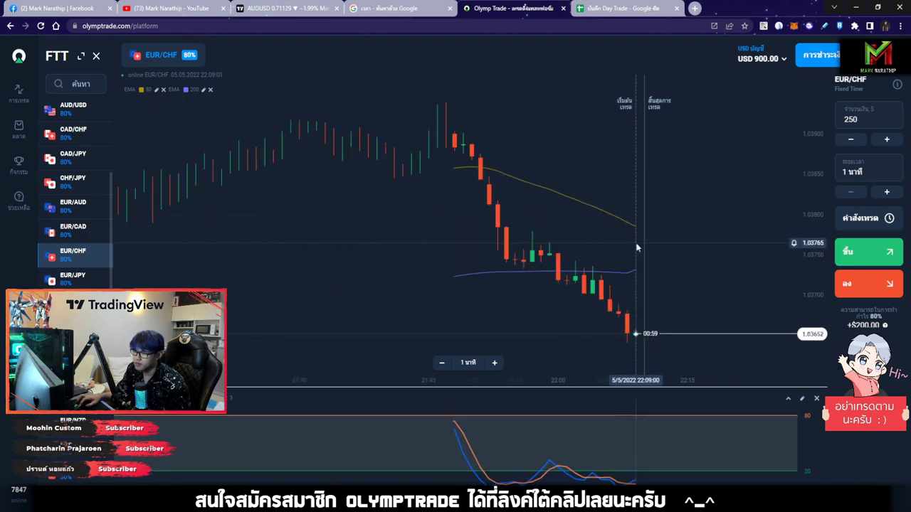
scroll(433, 207, up, 6)
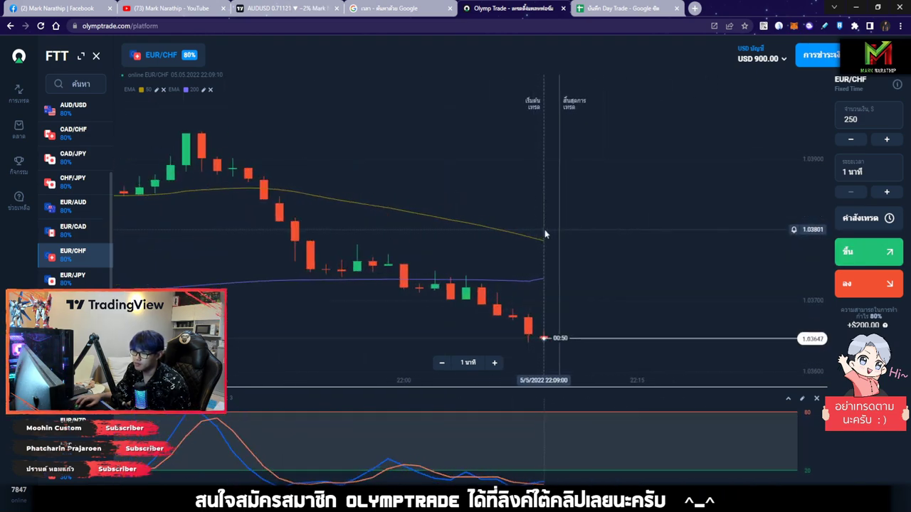
scroll(546, 235, down, 5)
scroll(563, 230, up, 5)
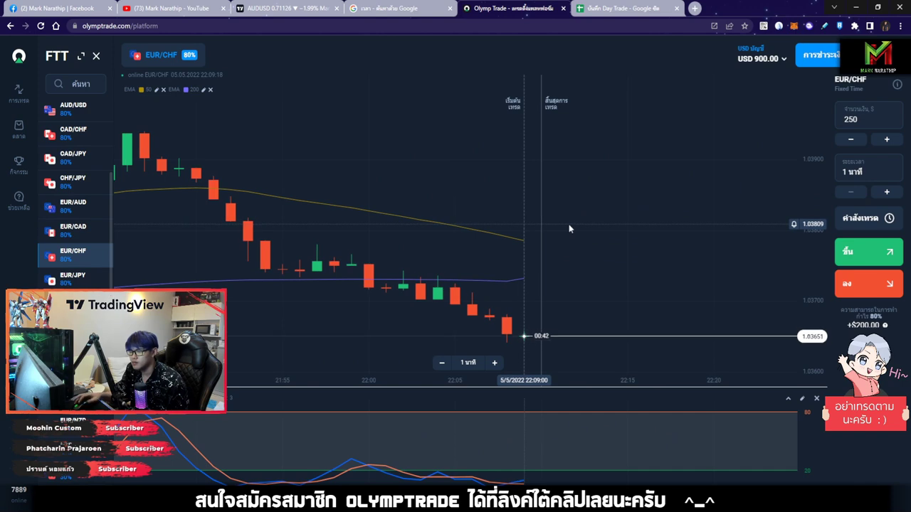
scroll(571, 230, up, 1)
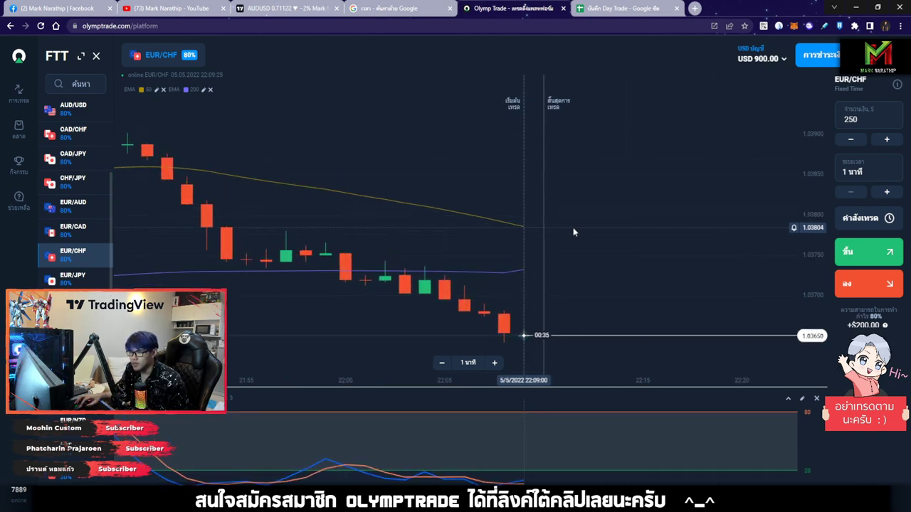
click(135, 363)
scroll(78, 258, down, 3)
click(77, 251)
click(178, 56)
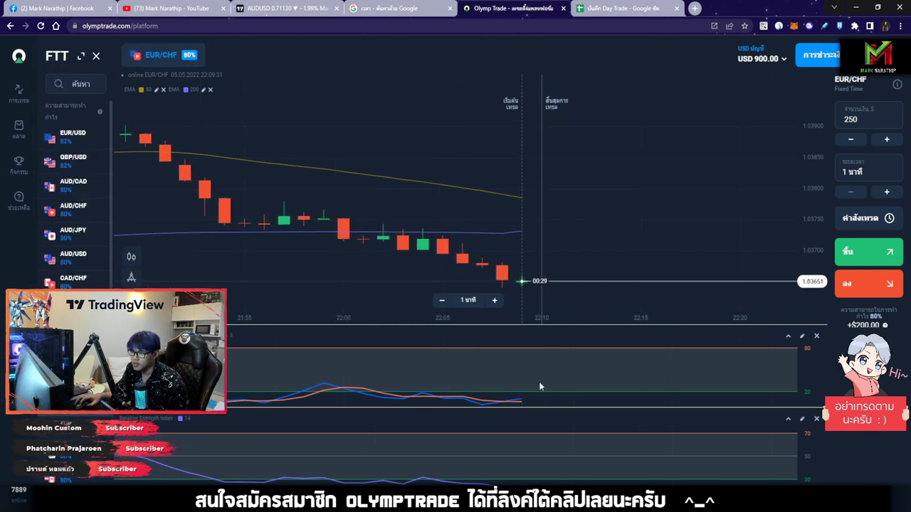
Open a one-minute $250 trade on EUR/CHF, betting on the price going up
scroll(645, 246, up, 2)
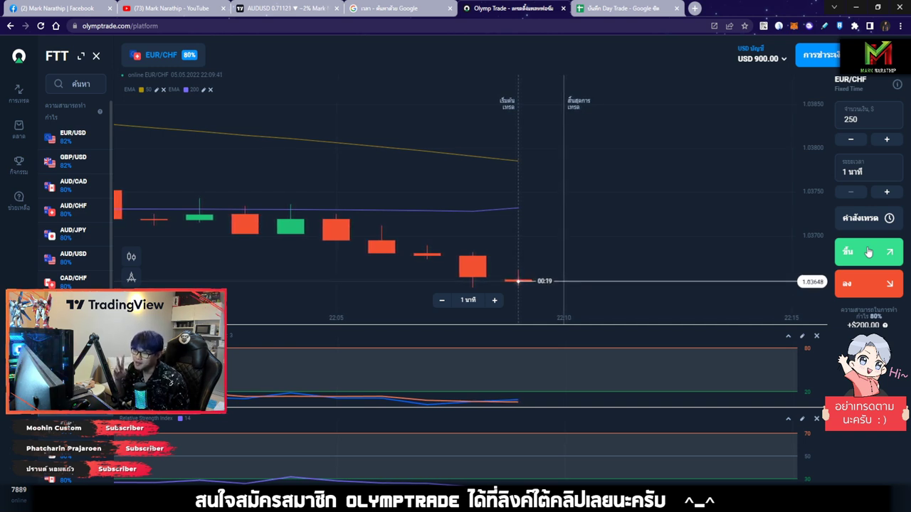
scroll(653, 240, down, 3)
scroll(653, 240, down, 5)
scroll(655, 232, down, 2)
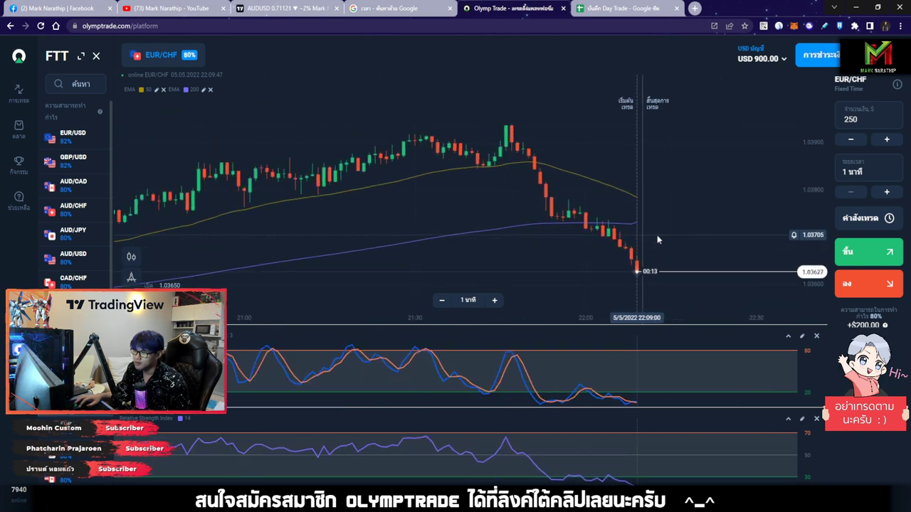
scroll(658, 236, up, 8)
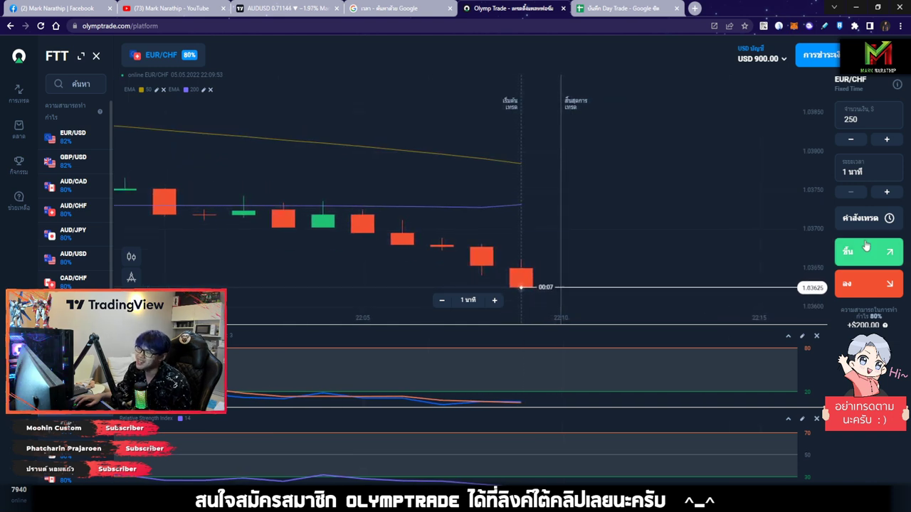
scroll(665, 240, up, 2)
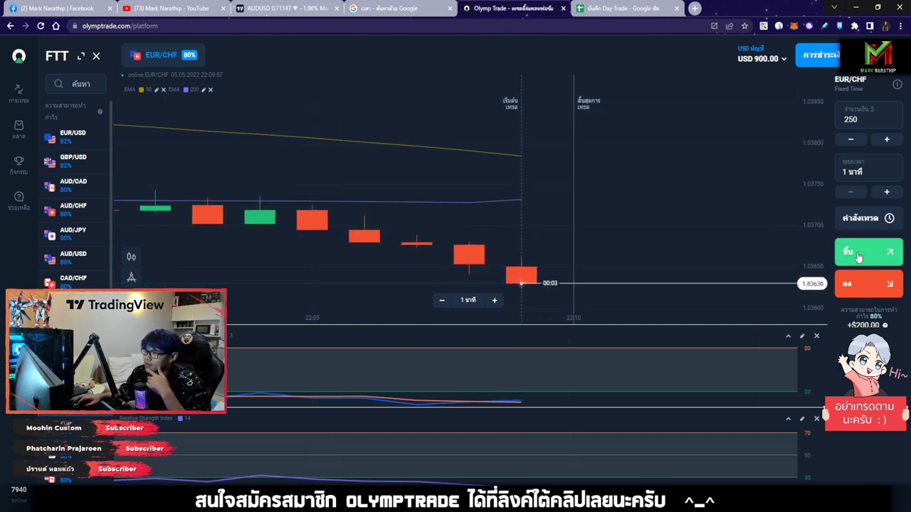
click(863, 255)
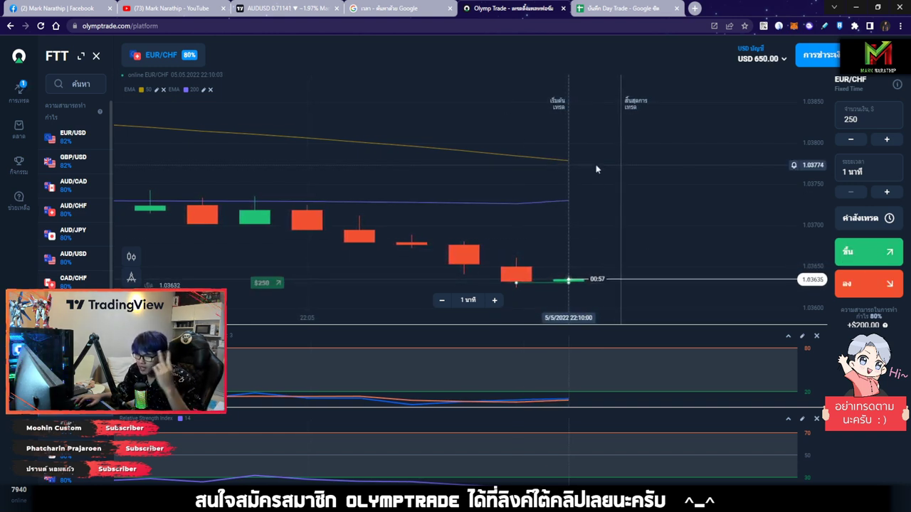
Draw a rising arrow beneath the longer-term lows of the EUR/CHF chart and clear it
scroll(612, 249, down, 3)
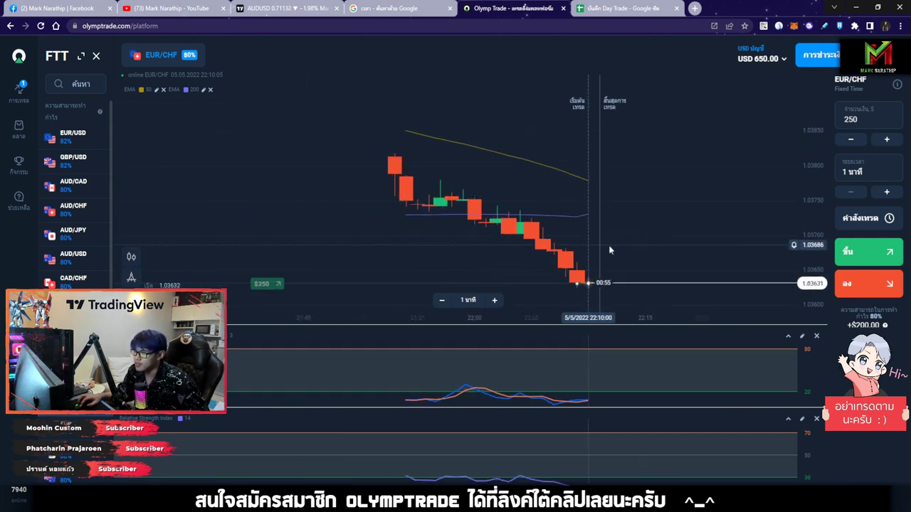
scroll(612, 249, down, 6)
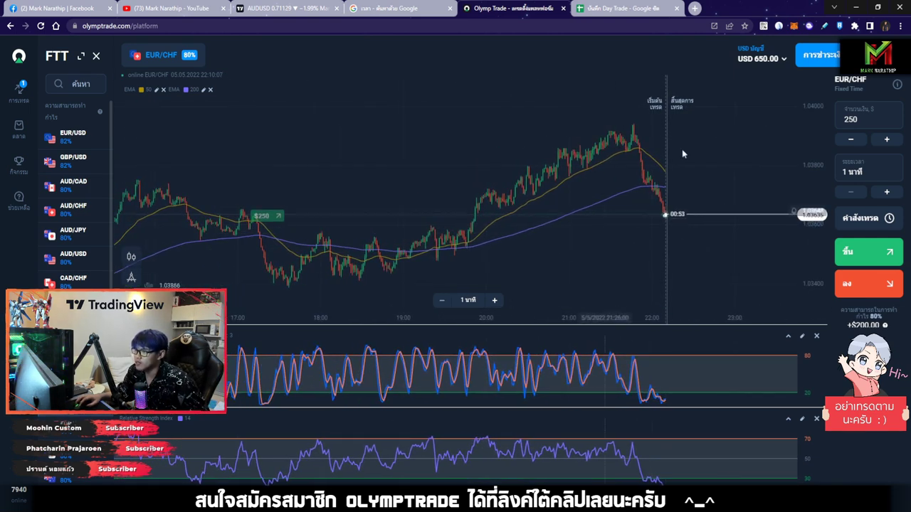
click(765, 48)
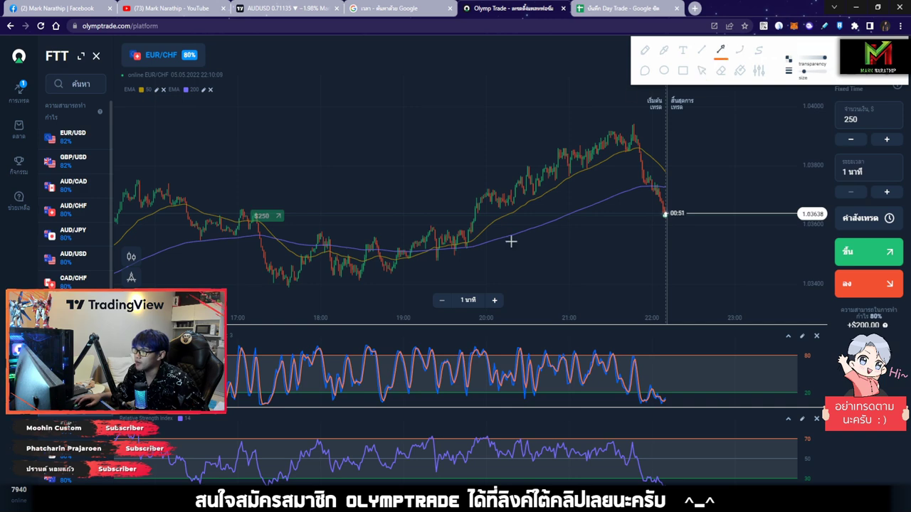
drag(258, 299, 732, 212)
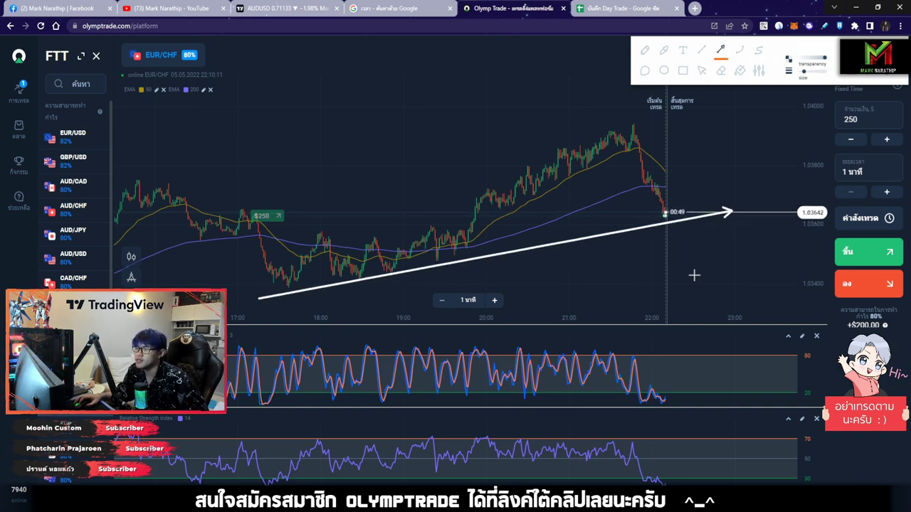
click(702, 70)
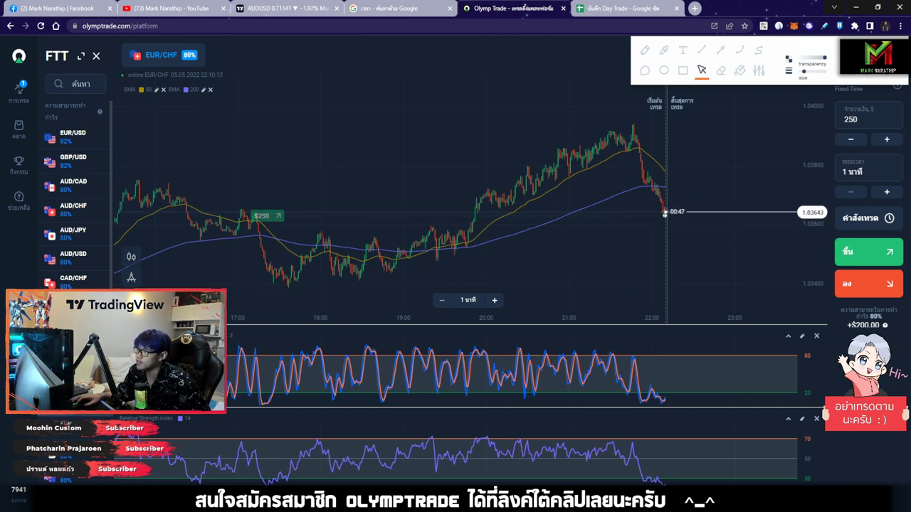
Mark the recent EUR/CHF fall with a downward arrow and the expected rebound with several rising arrows
scroll(680, 187, up, 5)
scroll(616, 197, up, 4)
click(720, 50)
drag(524, 312, 789, 169)
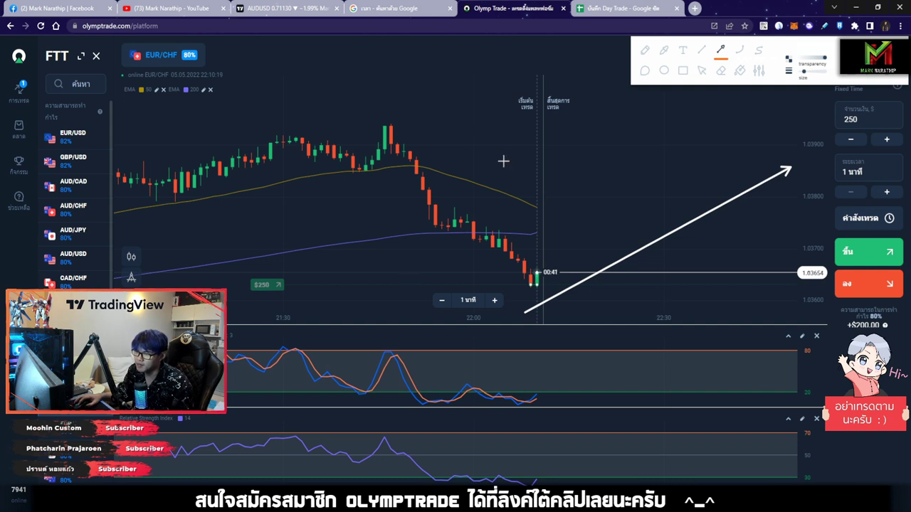
drag(381, 127, 528, 289)
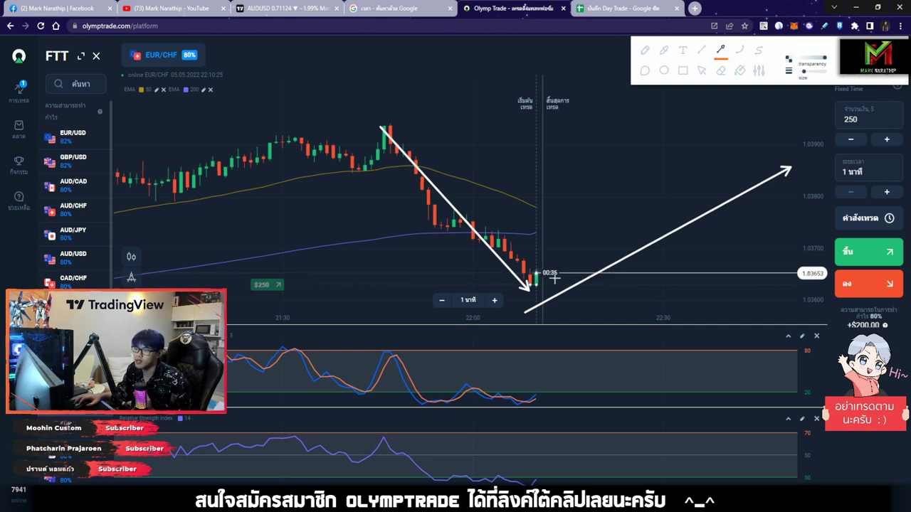
drag(554, 276, 661, 188)
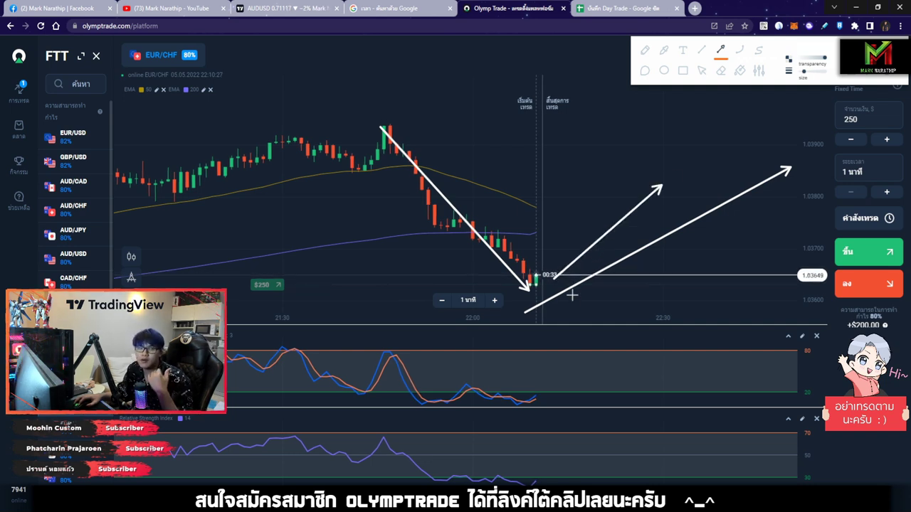
drag(545, 321, 797, 189)
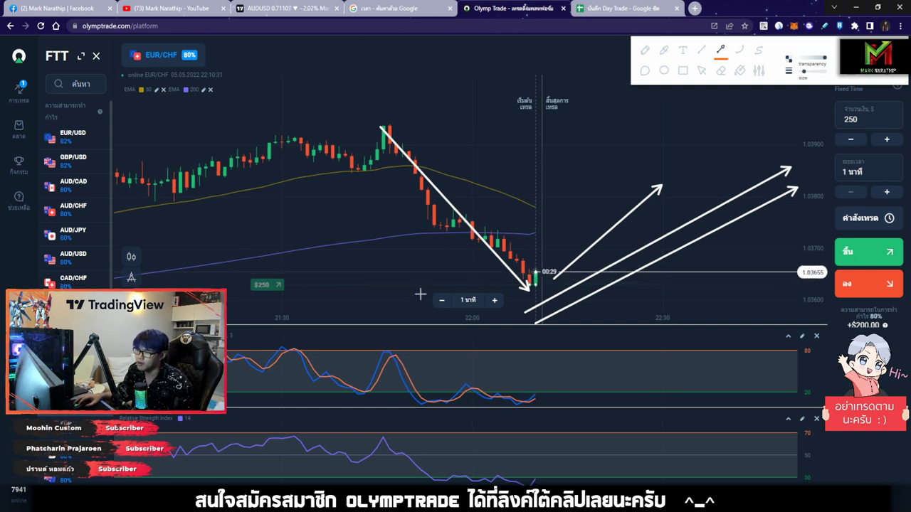
drag(559, 253, 662, 155)
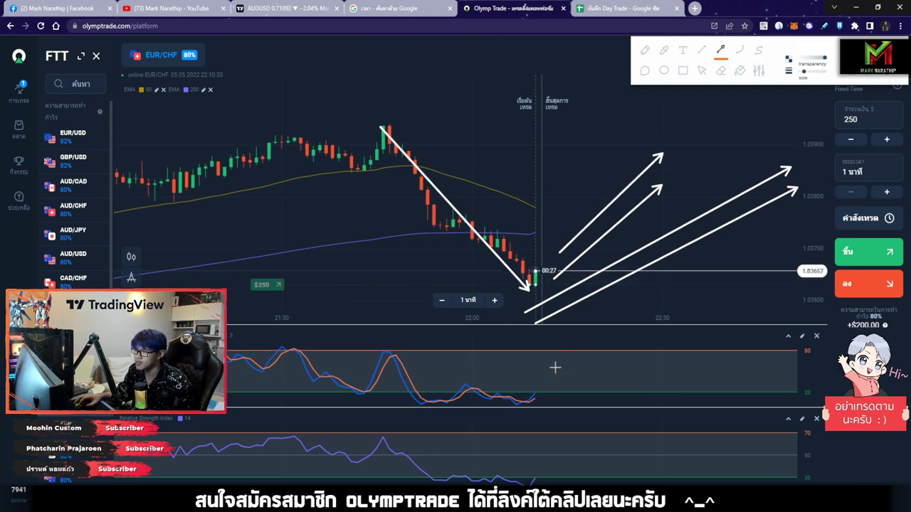
Add rising arrows at the oscillator's latest turn, under the falling candles and beside the current price, and clear all drawings
drag(513, 416, 589, 385)
drag(552, 362, 551, 363)
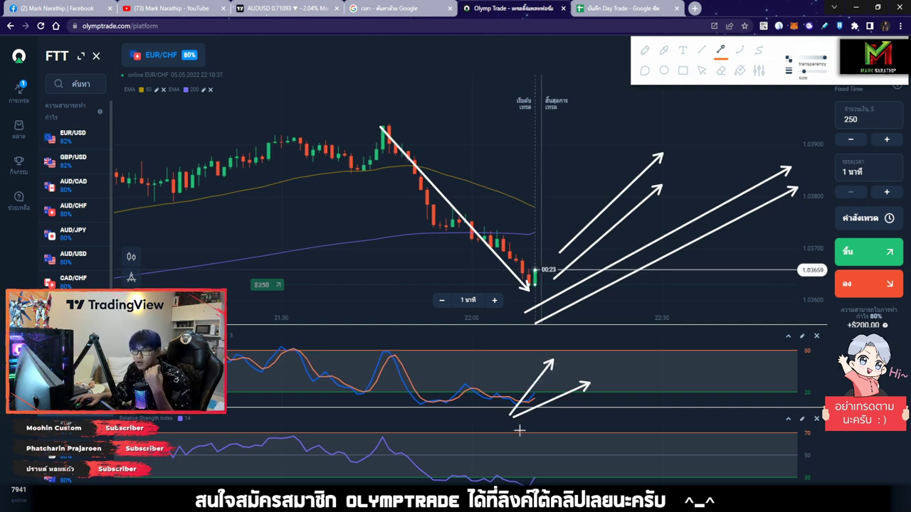
drag(339, 274, 430, 222)
drag(384, 282, 451, 237)
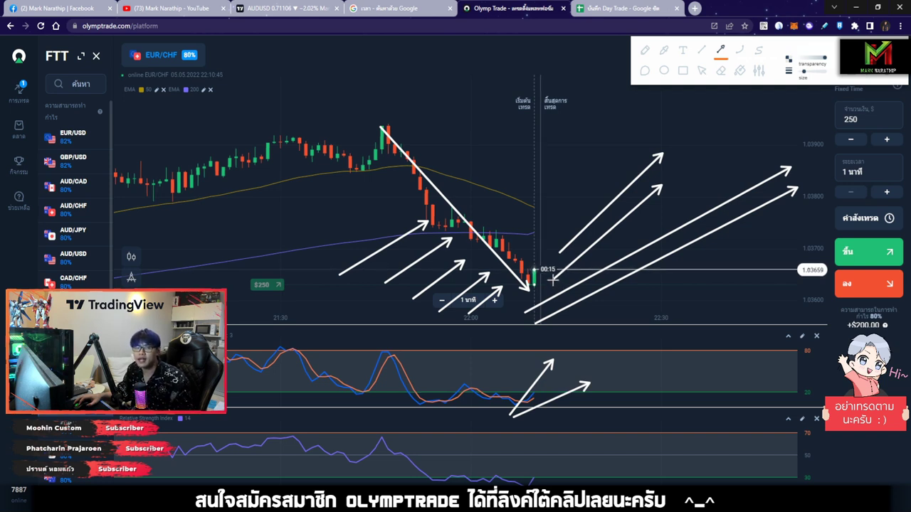
drag(548, 242, 607, 172)
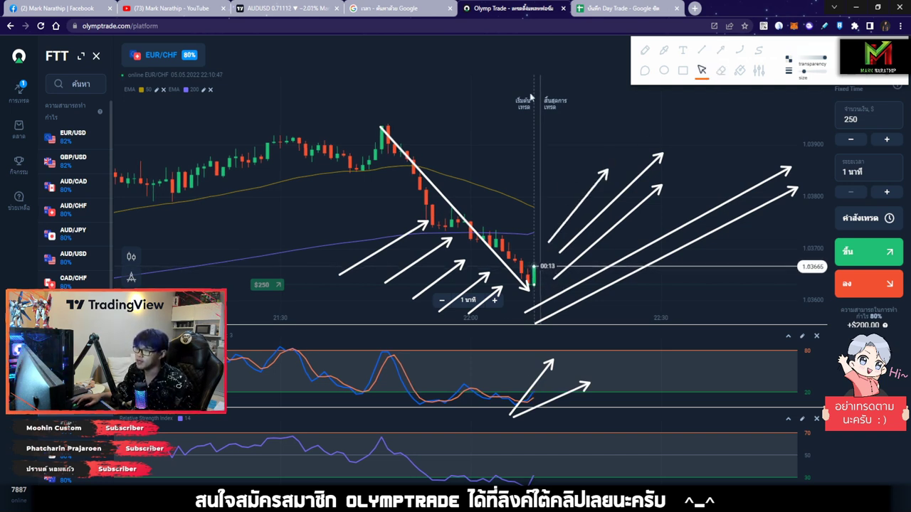
key(Escape)
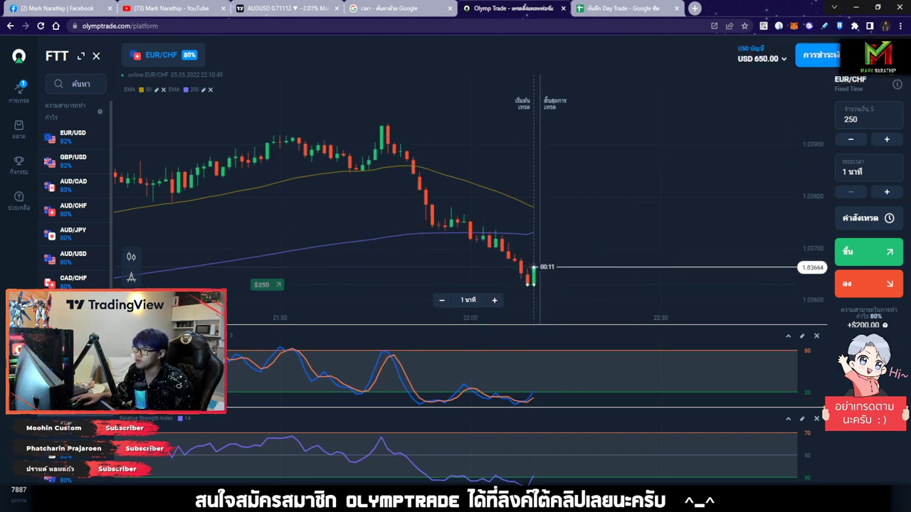
Follow the latest EUR/CHF candles until the open $250 trade expires
scroll(580, 251, up, 1)
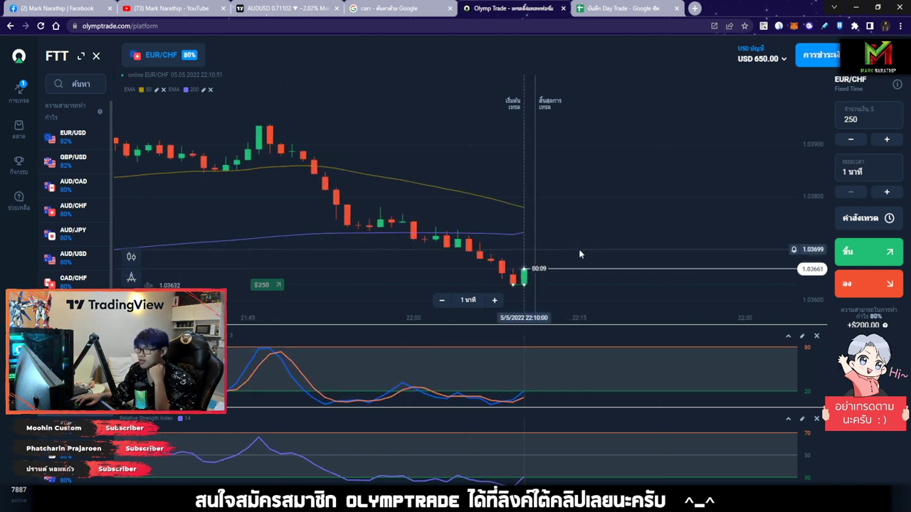
scroll(578, 254, up, 1)
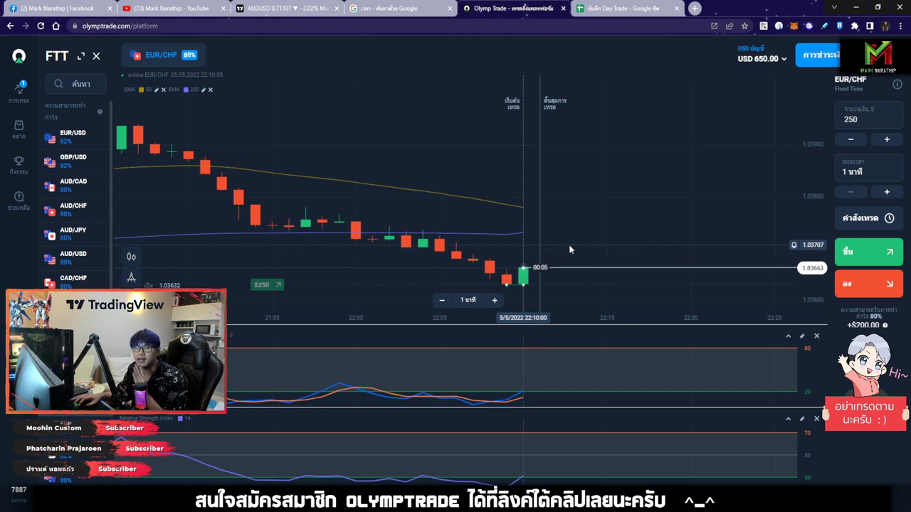
scroll(570, 245, up, 1)
scroll(573, 244, down, 3)
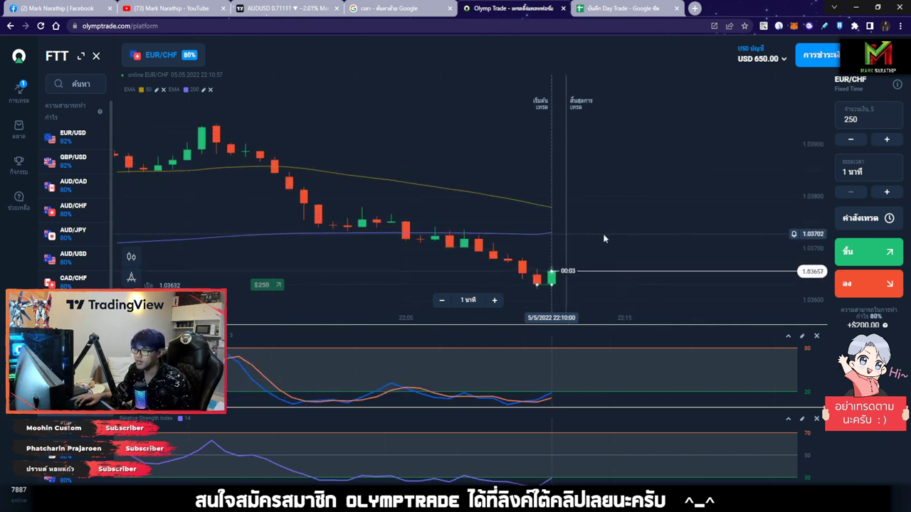
scroll(605, 237, up, 3)
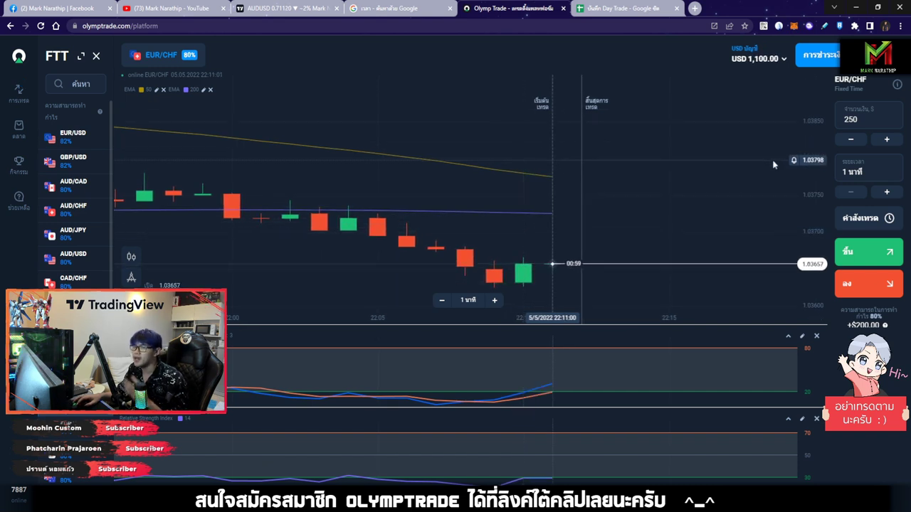
In the Day Trade spreadsheet, record 80% as the second trade's profit and check the day's total profit
click(632, 6)
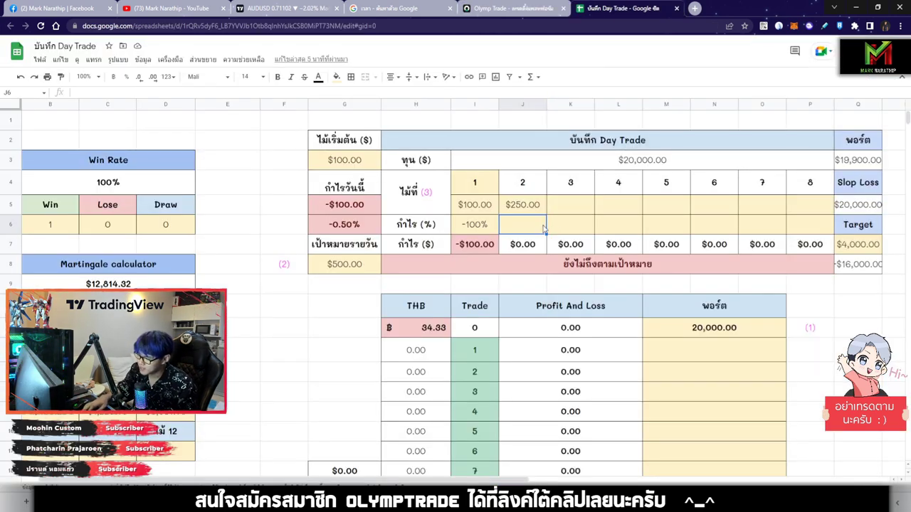
click(543, 225)
text(80%)
key(Return)
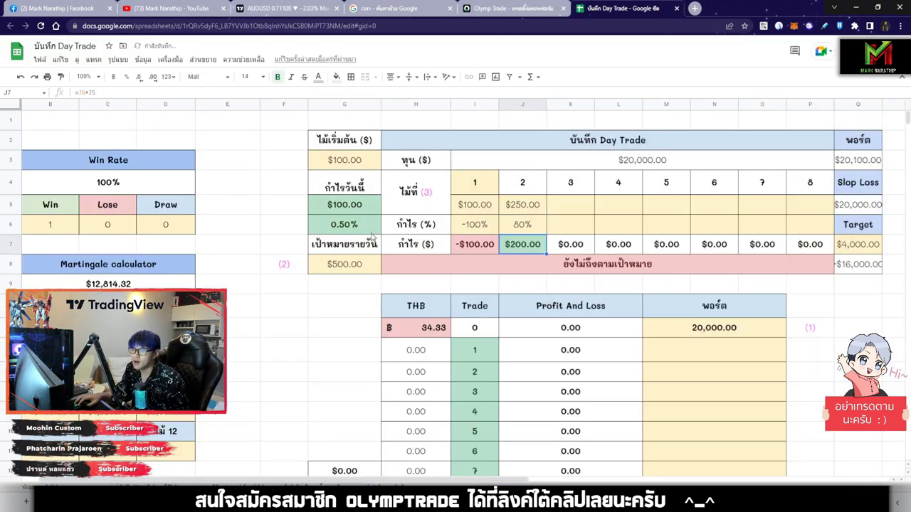
click(346, 206)
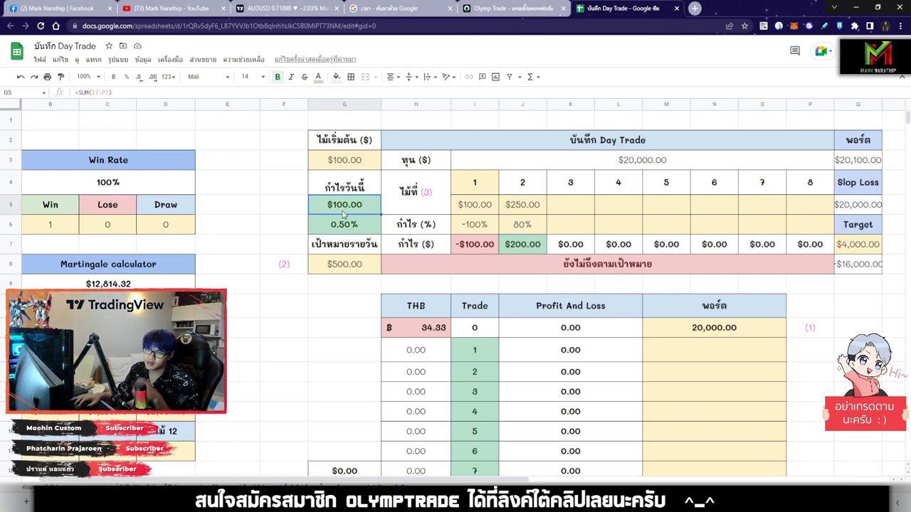
Switch back to Olymp Trade and set the EUR/CHF trade amount to $100
click(511, 10)
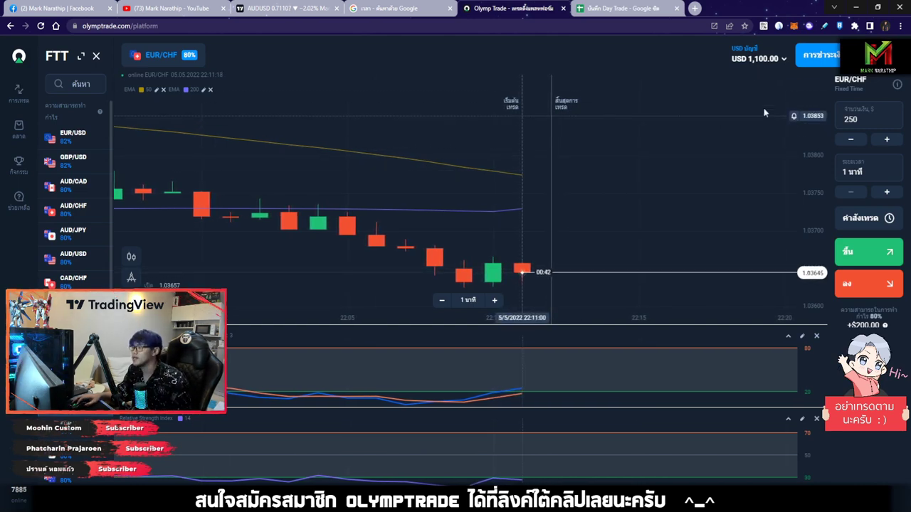
click(851, 118)
text(100)
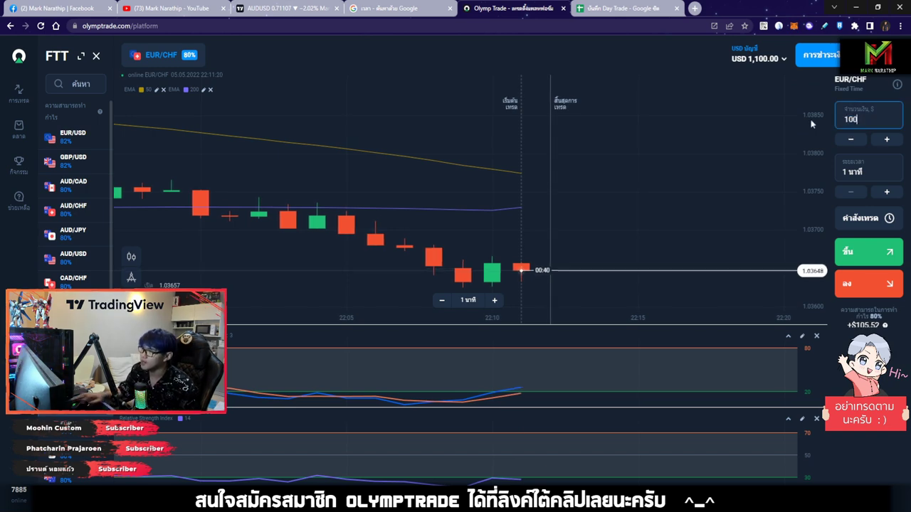
scroll(620, 177, down, 8)
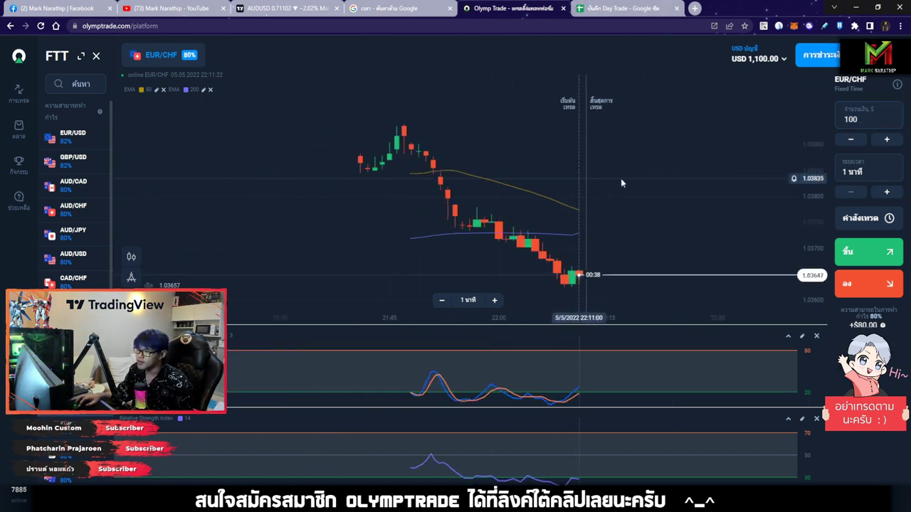
scroll(637, 179, up, 8)
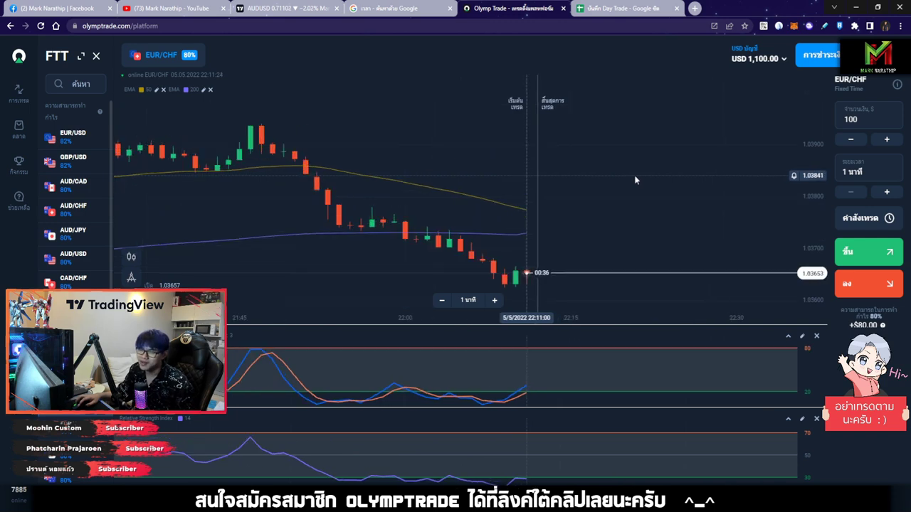
Record $100 as the third trade's stake in the Day Trade spreadsheet
scroll(584, 213, up, 3)
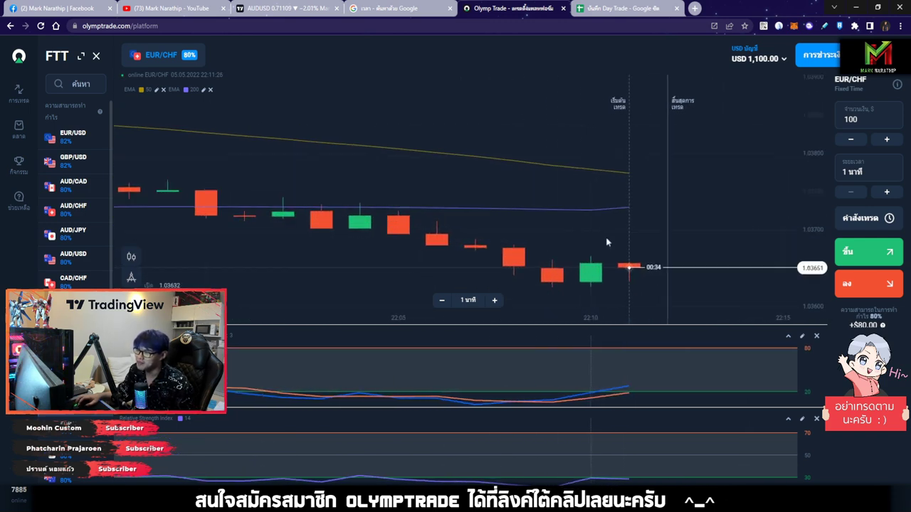
click(612, 8)
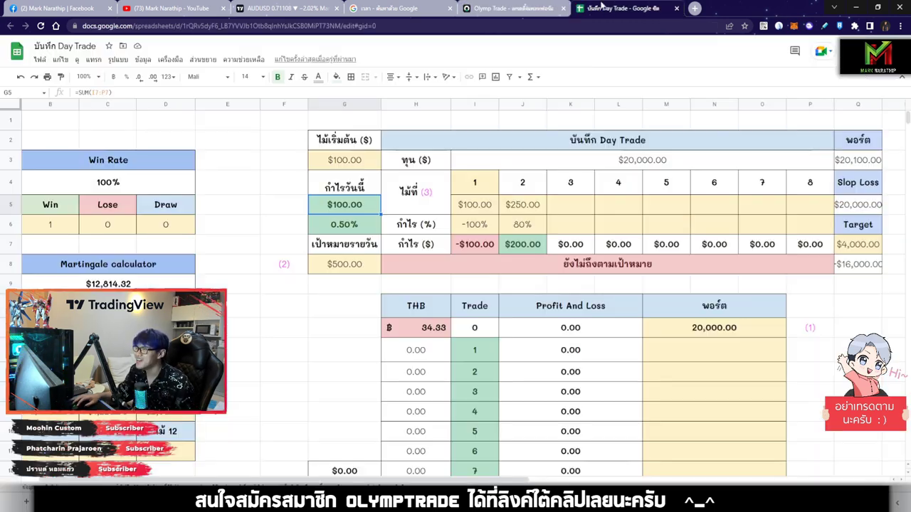
click(567, 208)
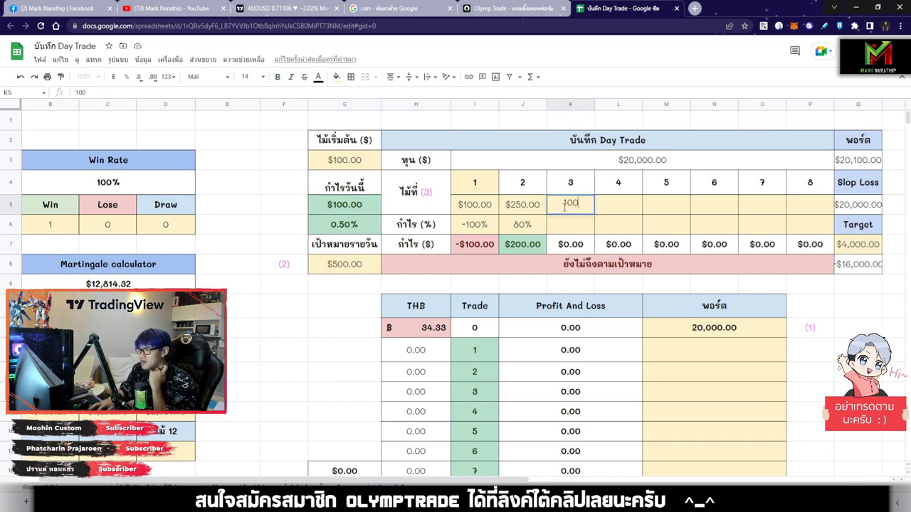
key(Return)
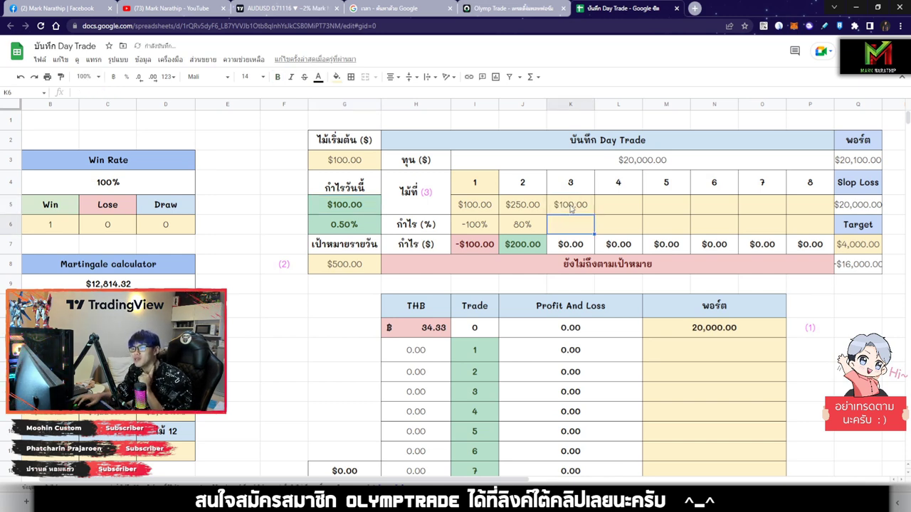
Switch back to Olymp Trade and examine the EUR/CHF candles and oscillators over longer and shorter time spans
click(509, 8)
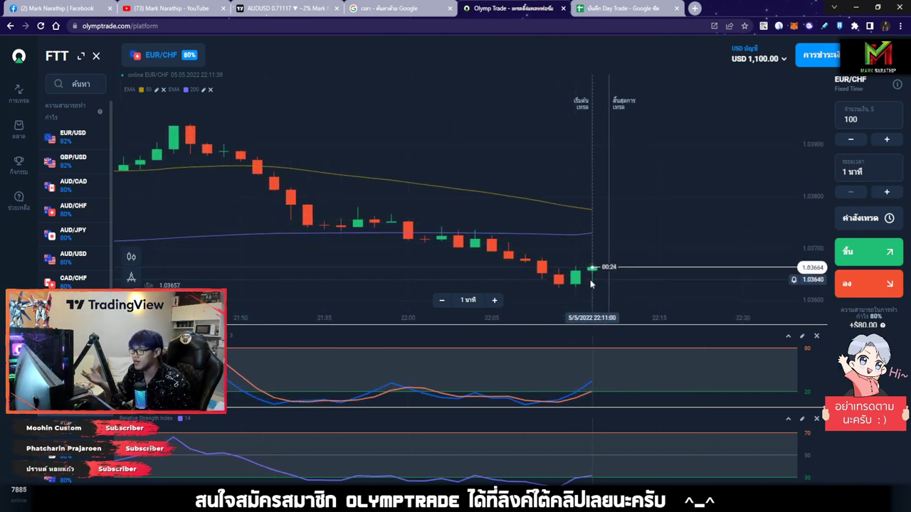
scroll(590, 284, down, 5)
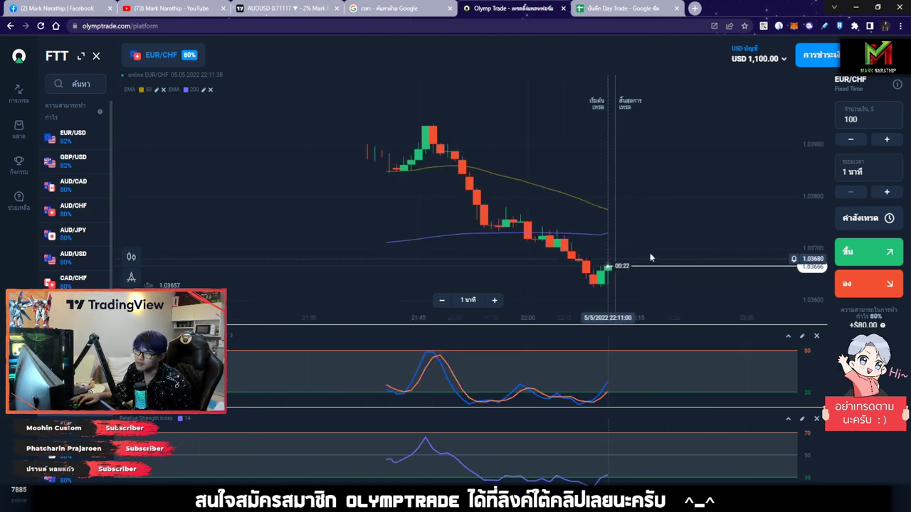
scroll(669, 239, up, 3)
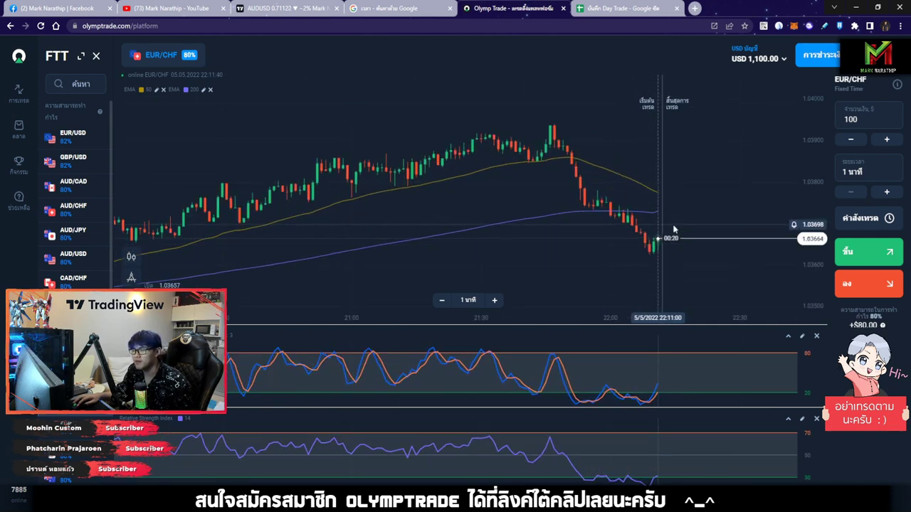
scroll(671, 223, up, 5)
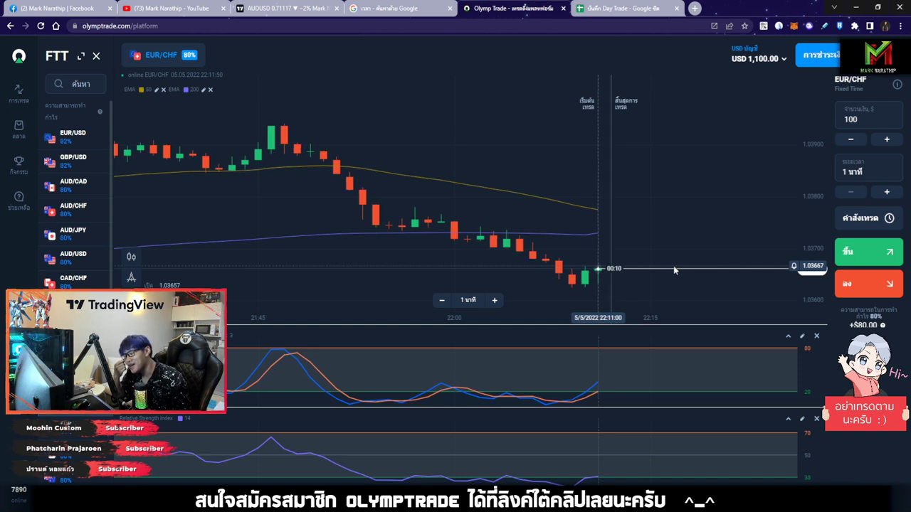
scroll(673, 265, down, 3)
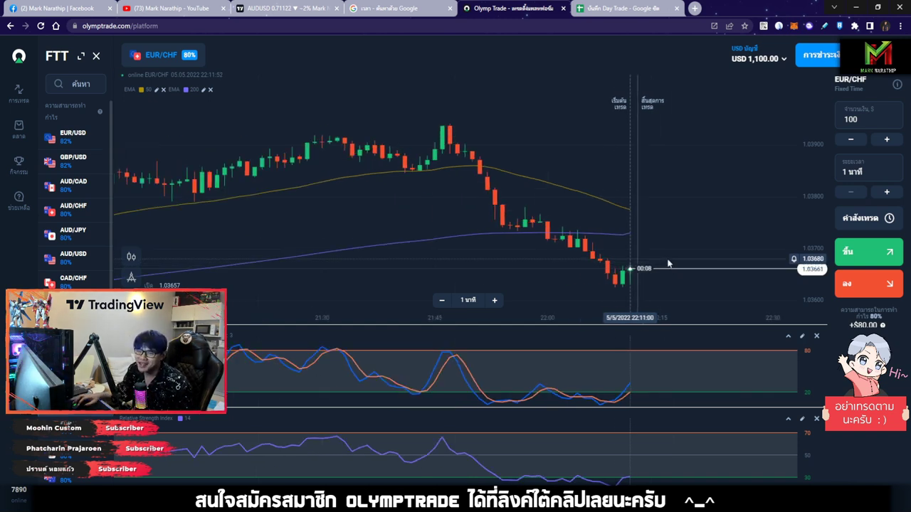
scroll(667, 263, up, 3)
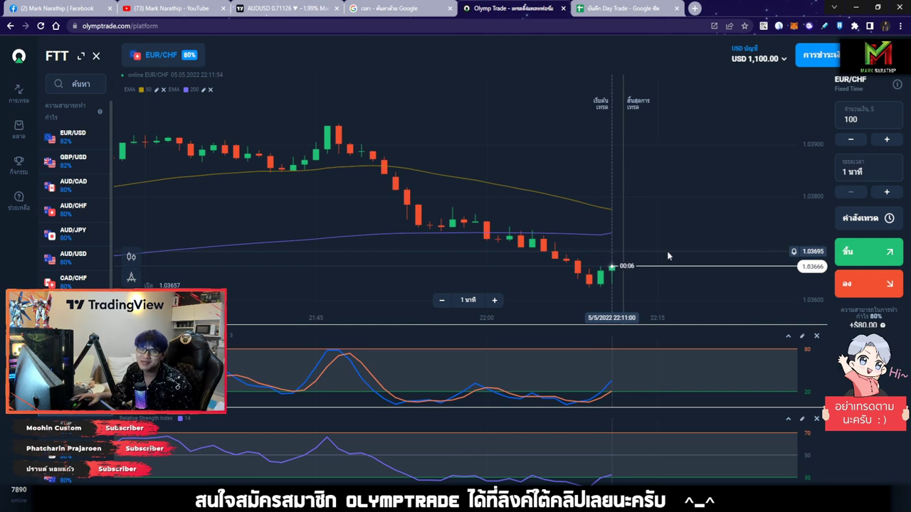
Check the third trade's stake in the Day Trade spreadsheet and return to the EUR/CHF chart in Olymp Trade
click(608, 7)
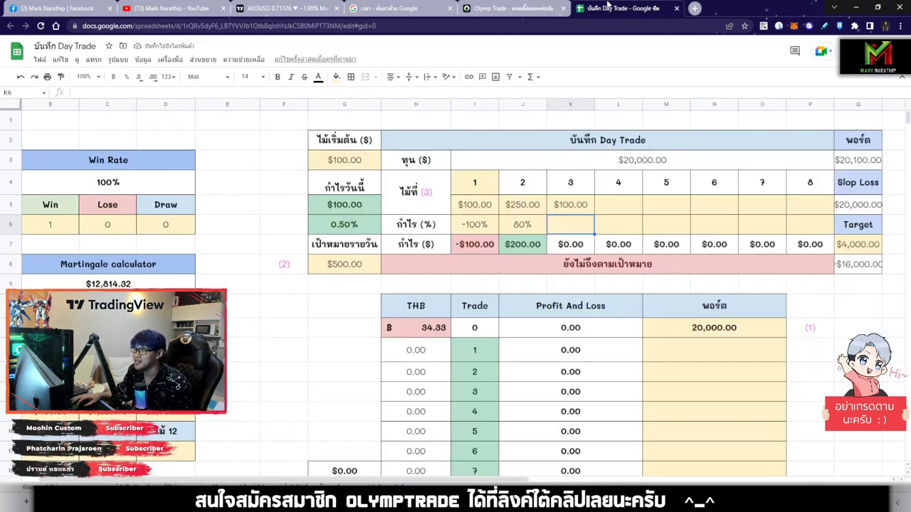
click(580, 212)
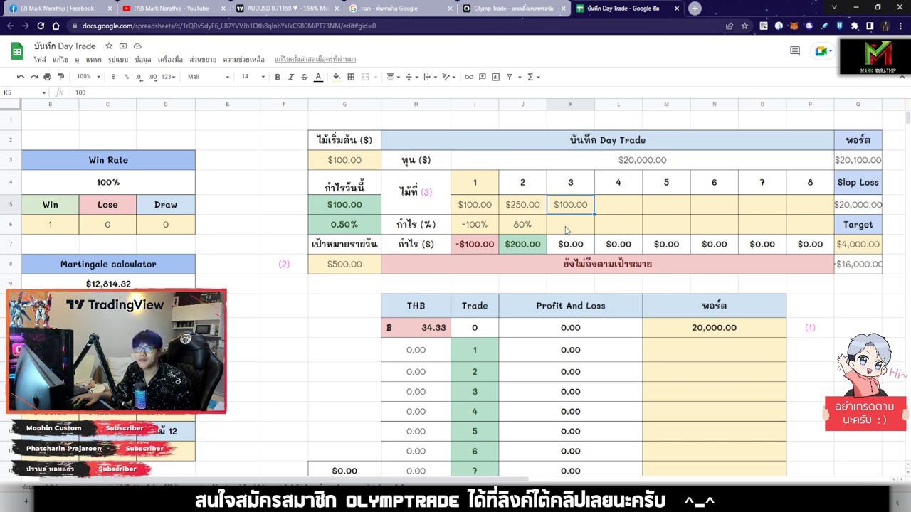
click(560, 5)
scroll(584, 208, down, 5)
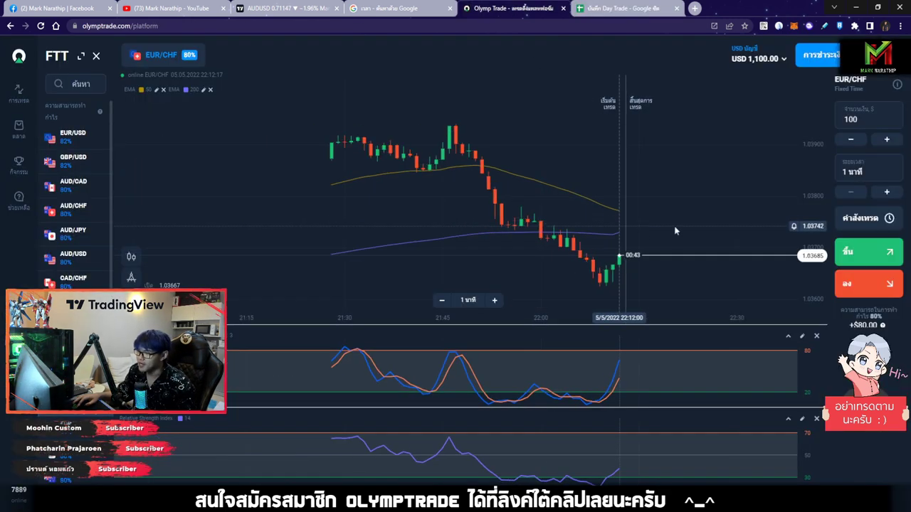
Look through the EUR/USD, GBP/USD and AUD pair charts, and open the CHF/JPY chart
click(73, 135)
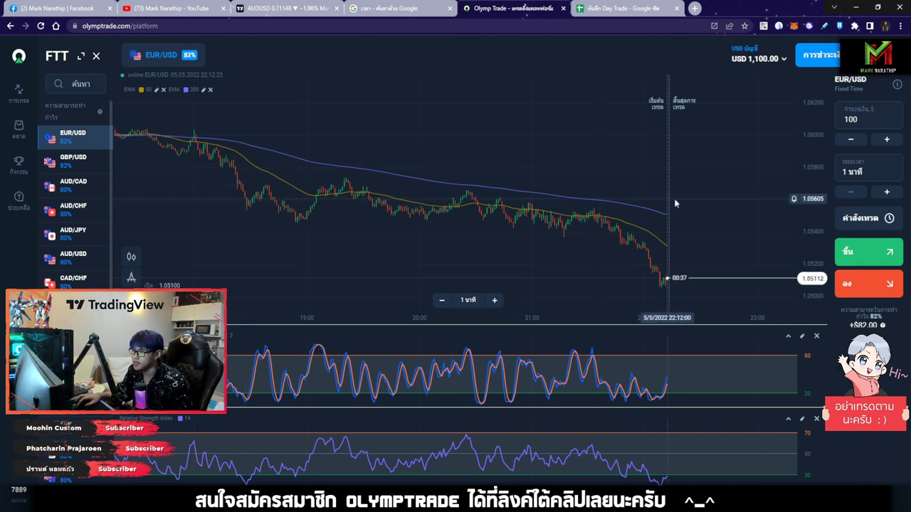
scroll(676, 201, up, 5)
click(73, 159)
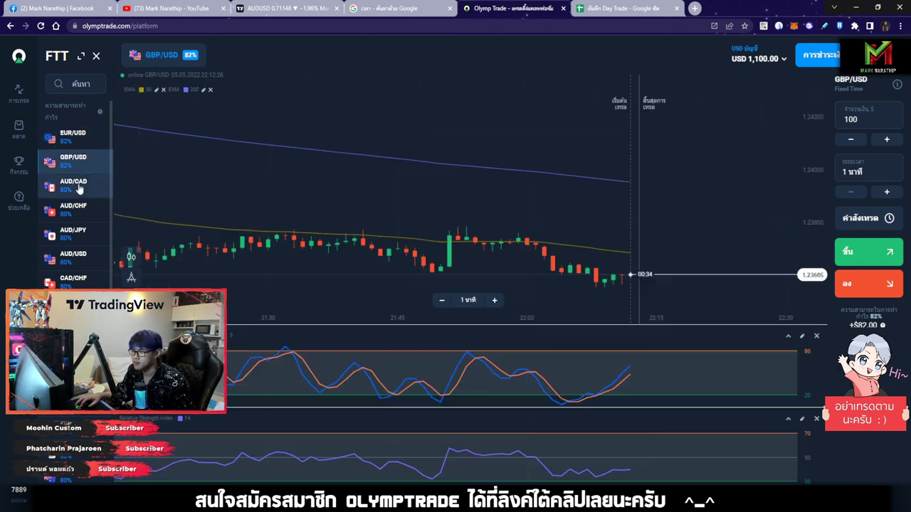
click(73, 208)
click(73, 232)
click(72, 302)
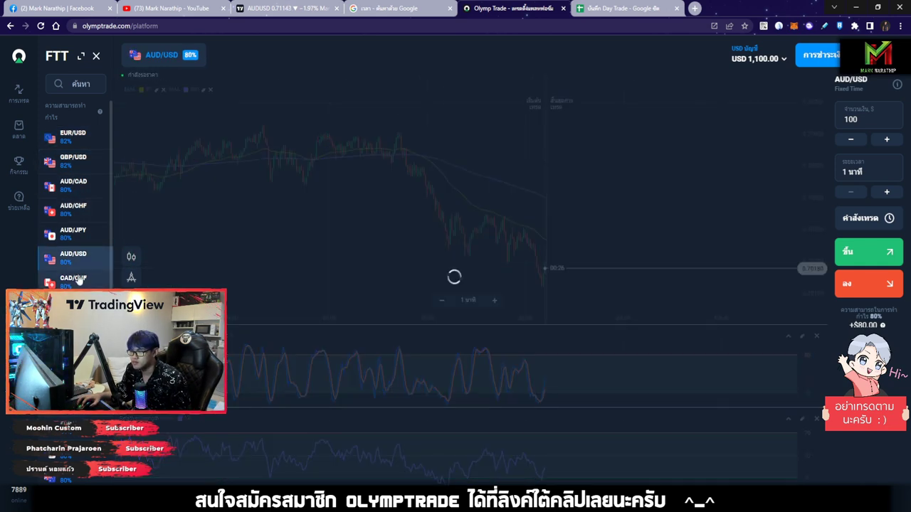
click(73, 326)
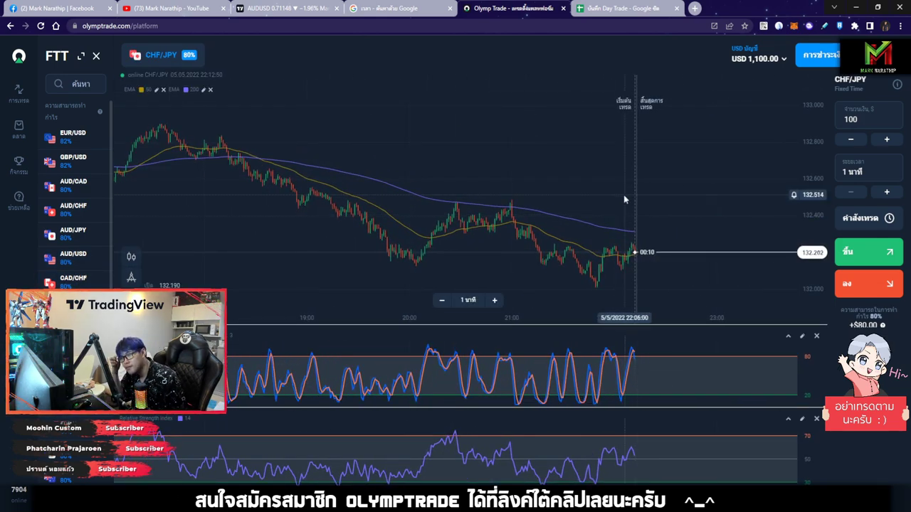
Examine the latest CHF/JPY candles and place a $100 one-minute down trade
scroll(703, 194, up, 2)
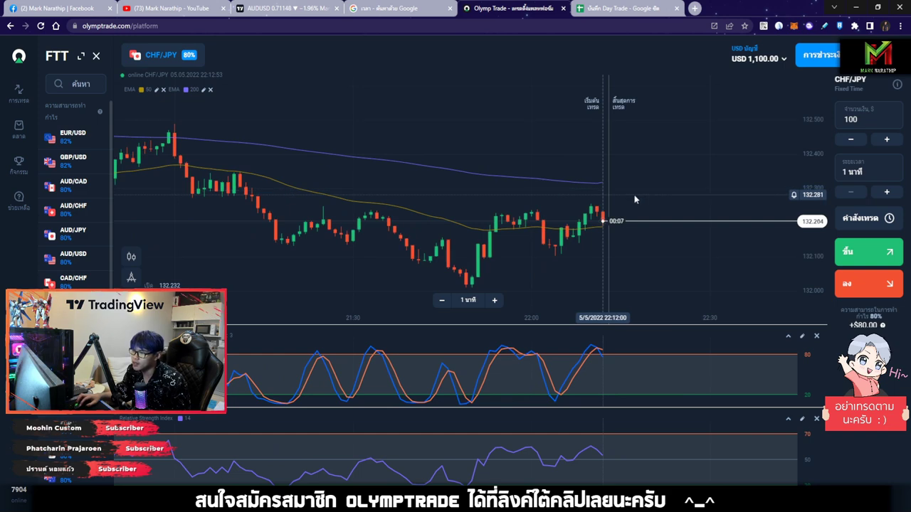
scroll(635, 200, up, 3)
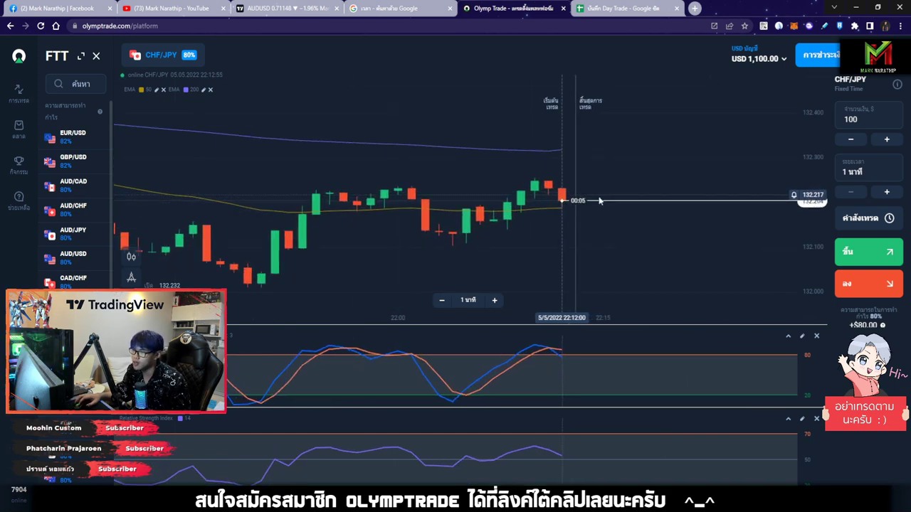
scroll(594, 207, up, 2)
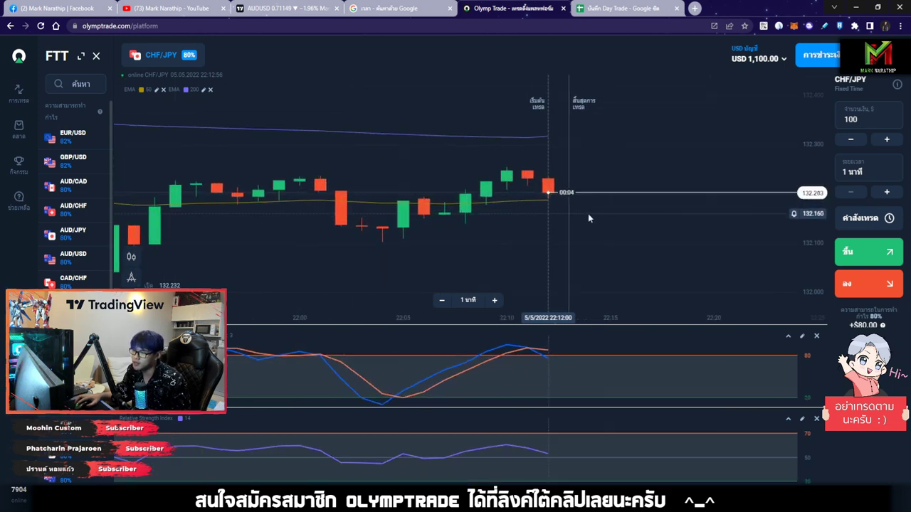
click(870, 286)
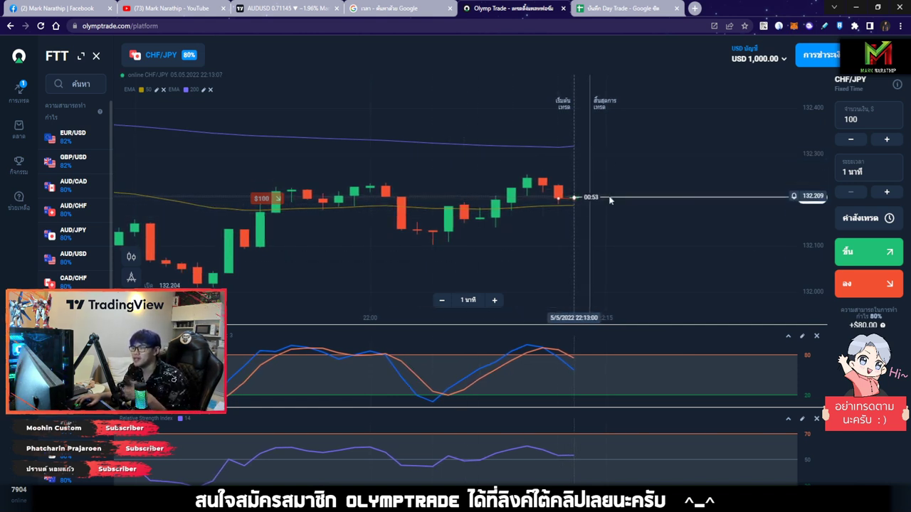
Draw a long falling arrow above the CHF/JPY price to mark the overall downtrend
scroll(590, 196, up, 2)
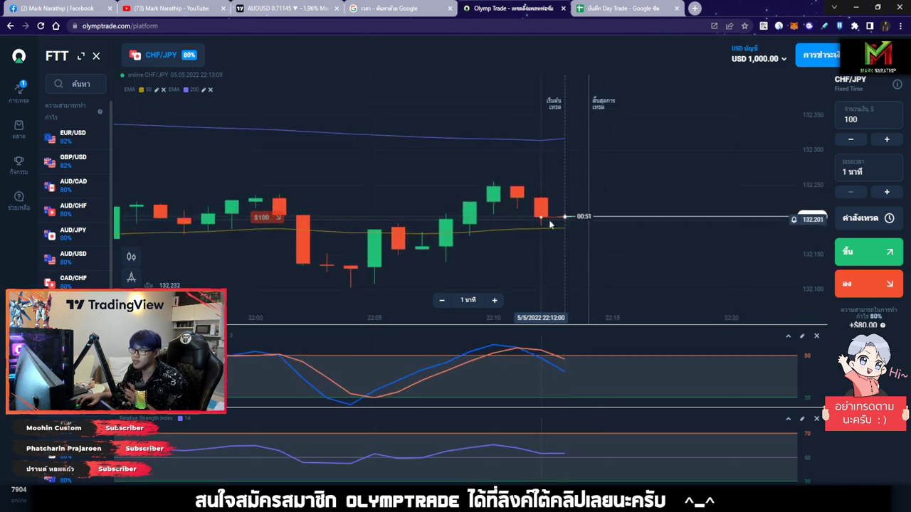
scroll(517, 217, down, 10)
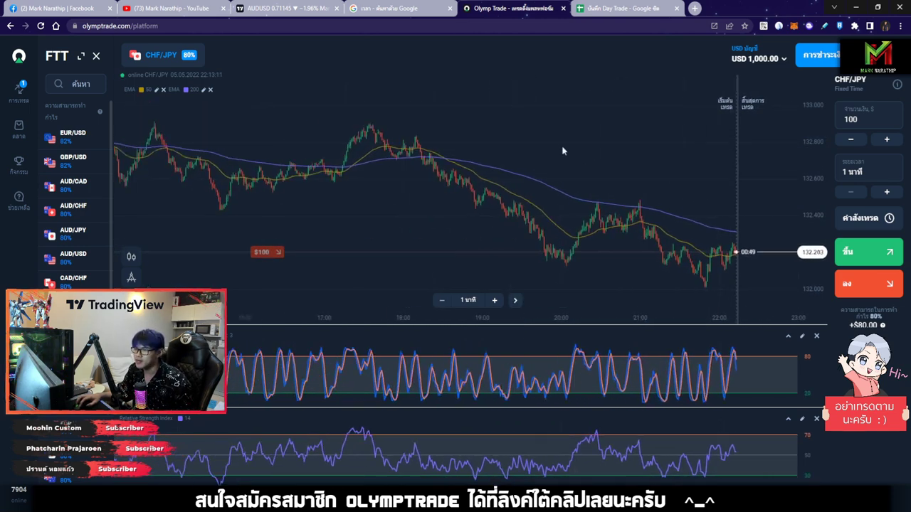
scroll(562, 150, down, 4)
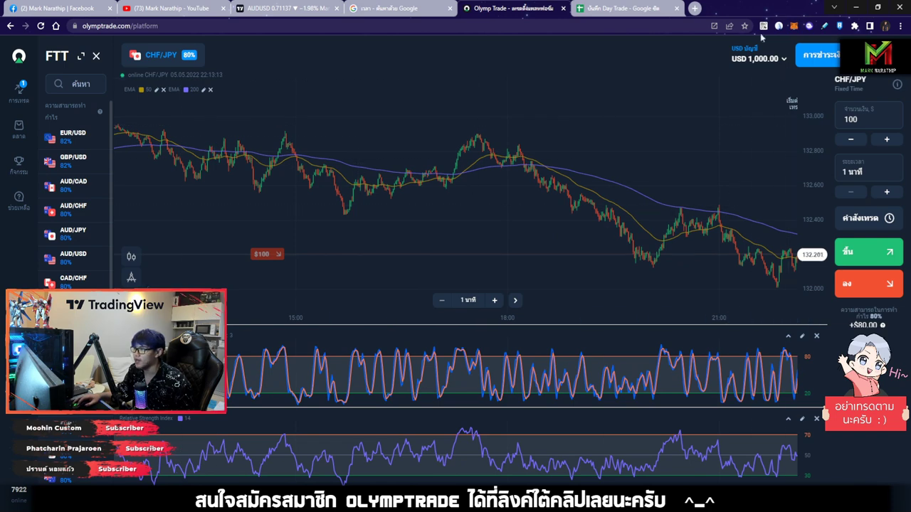
mouse_move(719, 60)
drag(140, 93, 772, 192)
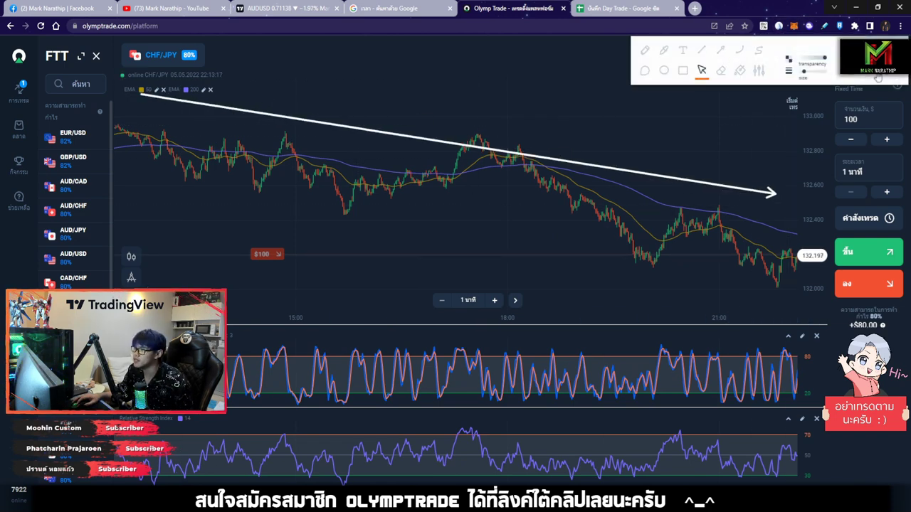
Clear the trend arrow and draw a rising arrow along the recent candles, two long falling arrows above and two falling arrows ahead of the price
scroll(559, 172, up, 6)
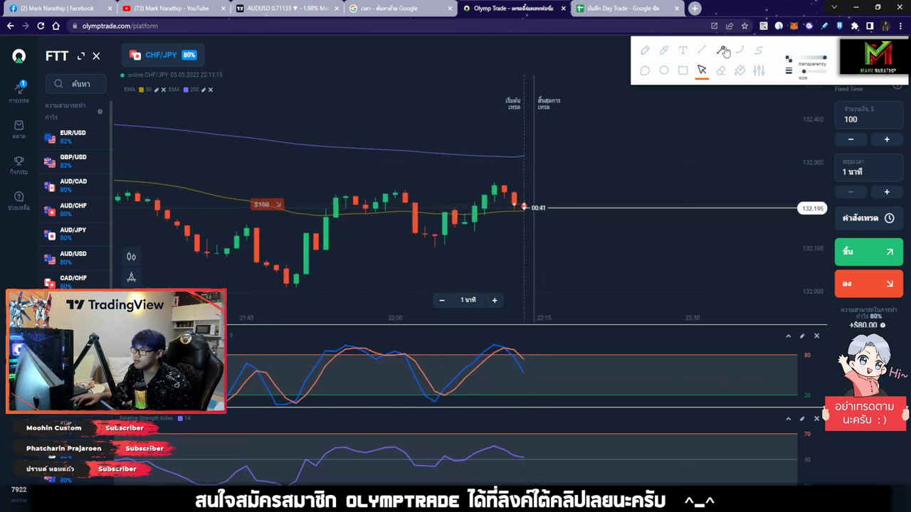
drag(351, 113, 675, 214)
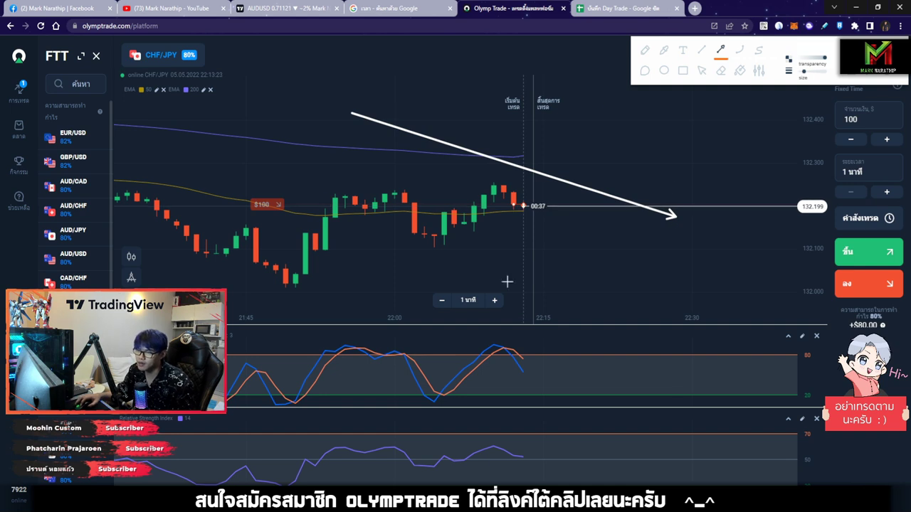
drag(491, 184, 491, 185)
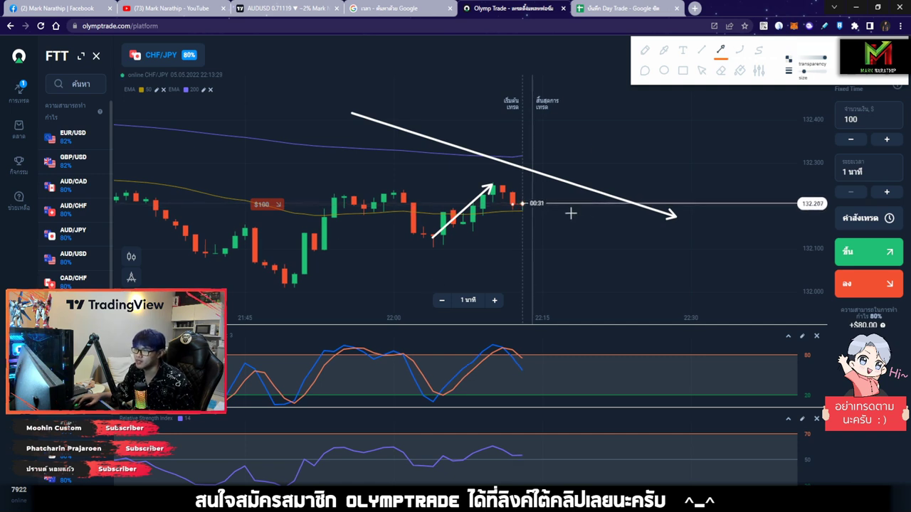
drag(567, 205, 649, 287)
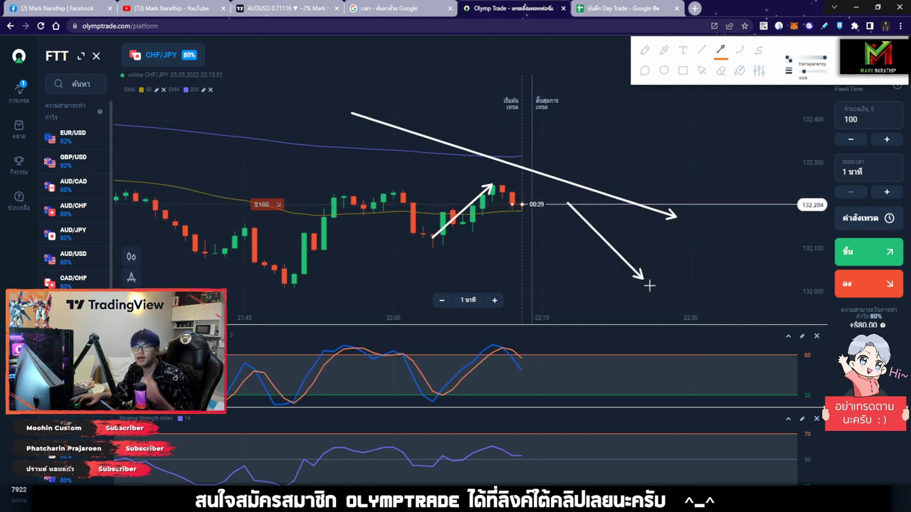
drag(360, 93, 698, 192)
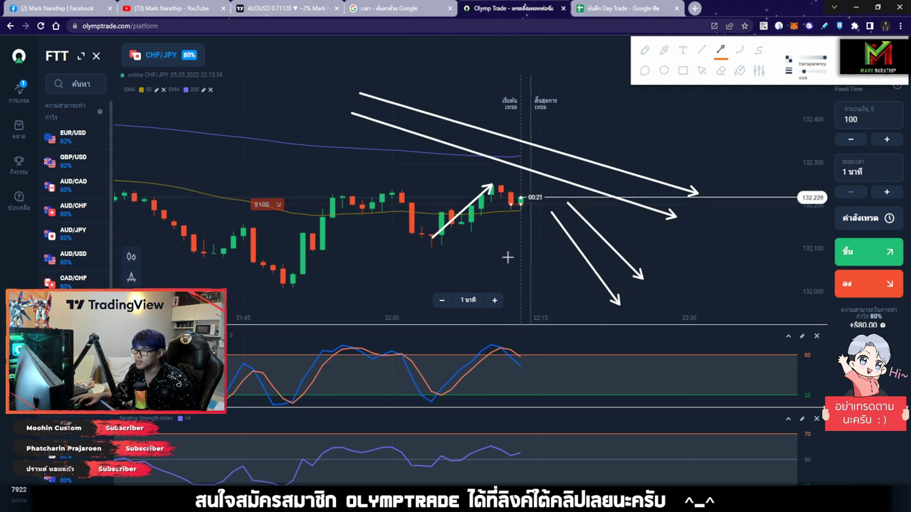
Add falling arrows at the oscillator's latest turn and four short ones over the earlier candles, and clear all drawings
drag(498, 321, 553, 364)
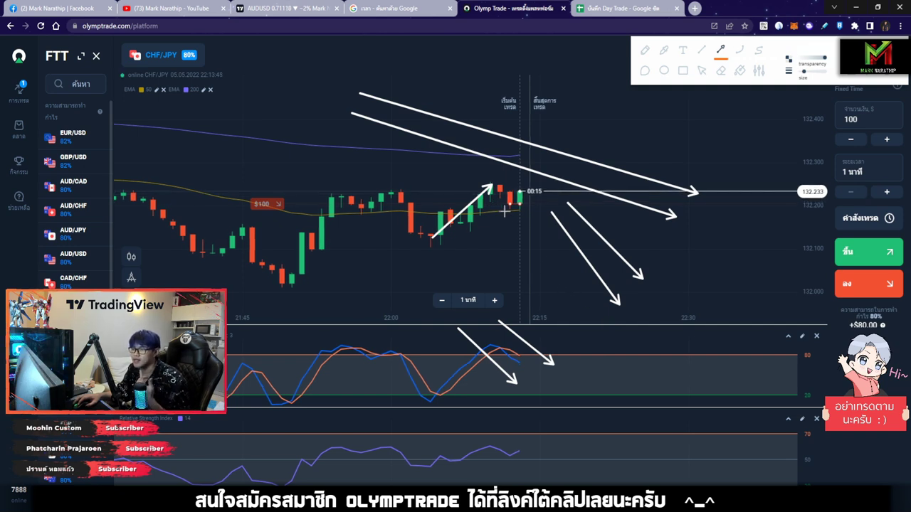
drag(363, 136, 440, 170)
drag(347, 162, 416, 186)
drag(345, 183, 432, 211)
drag(351, 206, 428, 235)
click(701, 70)
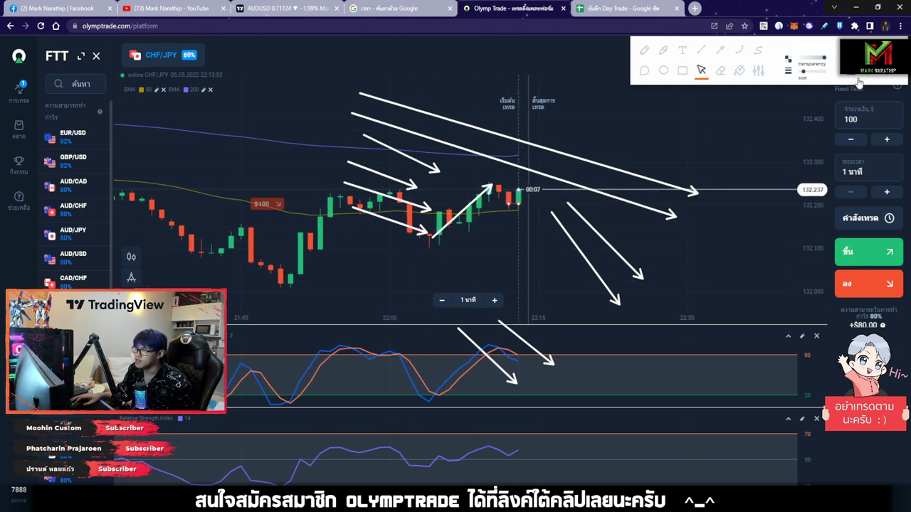
click(739, 70)
Follow the latest CHF/JPY candles until the $100 trade expires, and switch to the Day Trade spreadsheet
scroll(712, 136, up, 3)
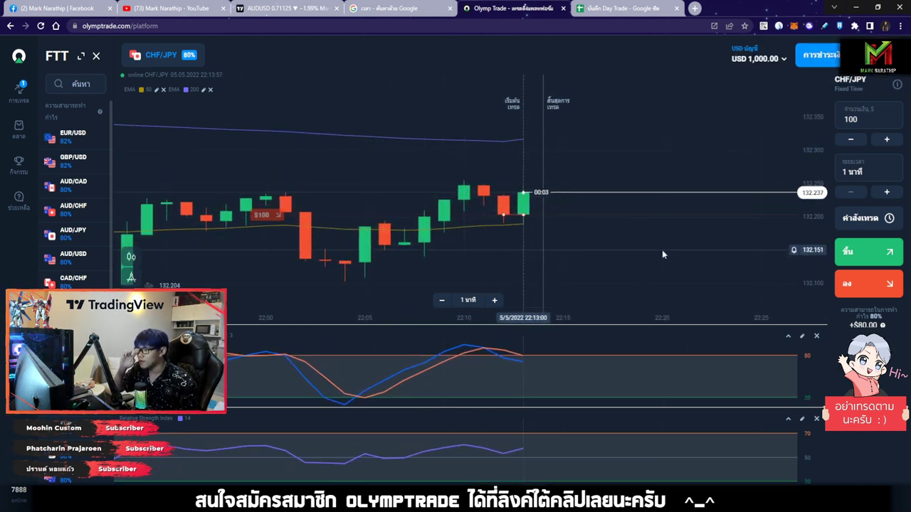
scroll(626, 249, up, 2)
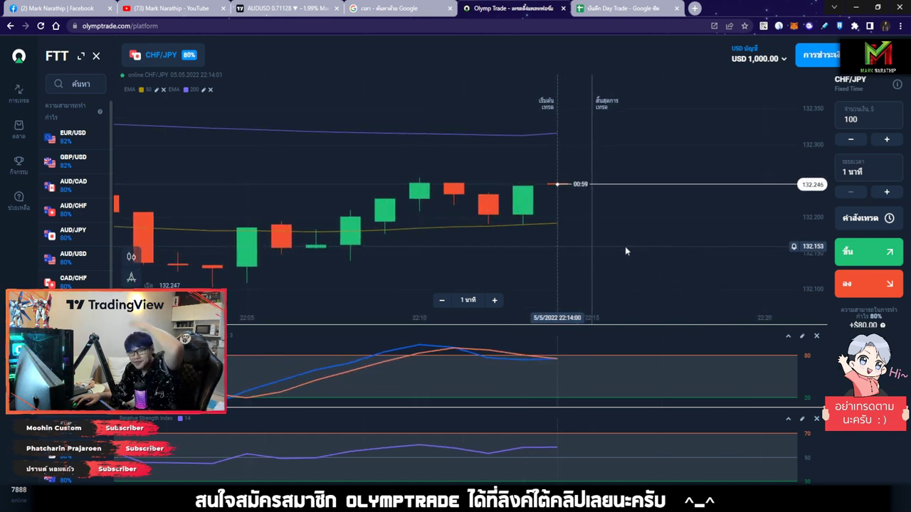
key(ctrl+Tab)
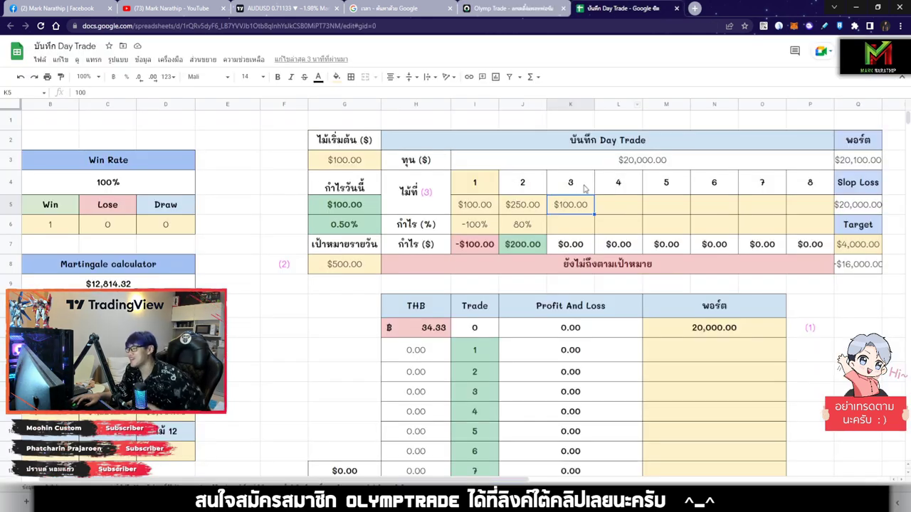
Log trade 3's profit as -100% and enter a $250 stake for trade 4 in the Day Trade table
click(573, 229)
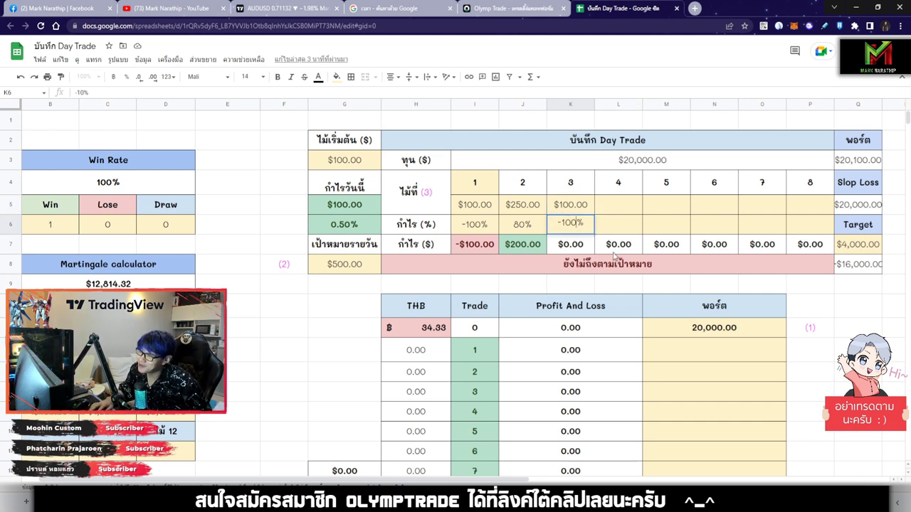
key(Return)
click(612, 209)
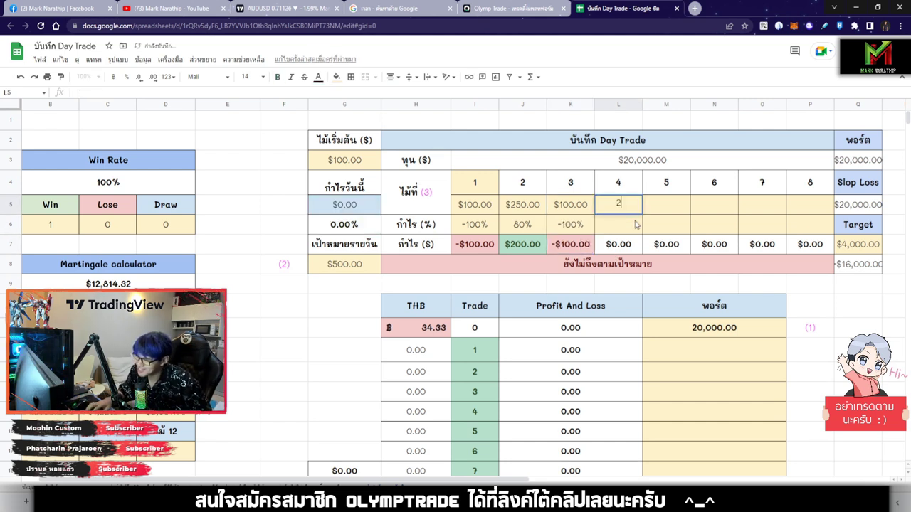
click(635, 224)
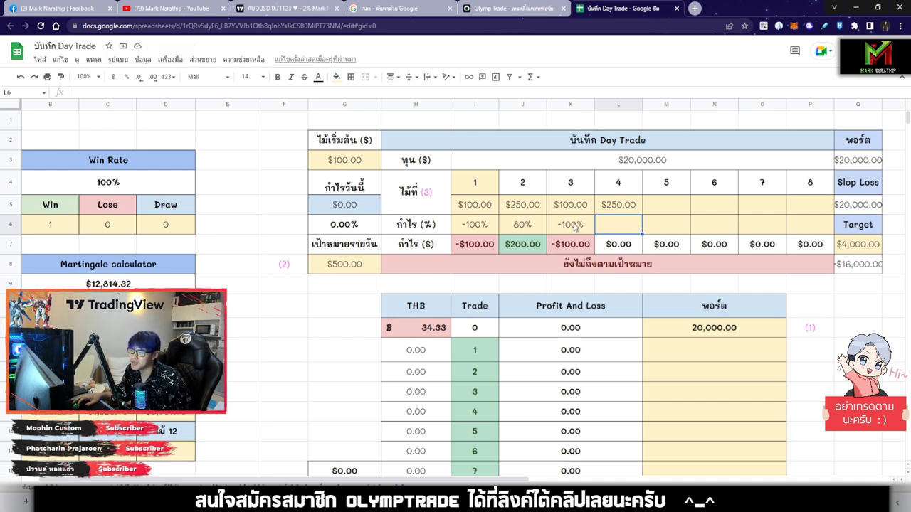
Check the day's profit formula in the spreadsheet and examine the recent CHF/JPY candles on Olymp Trade
click(335, 204)
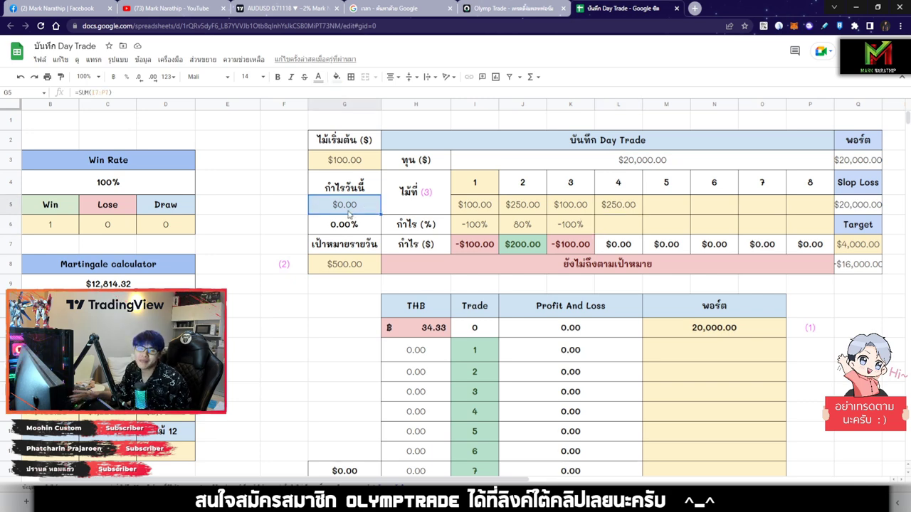
click(513, 8)
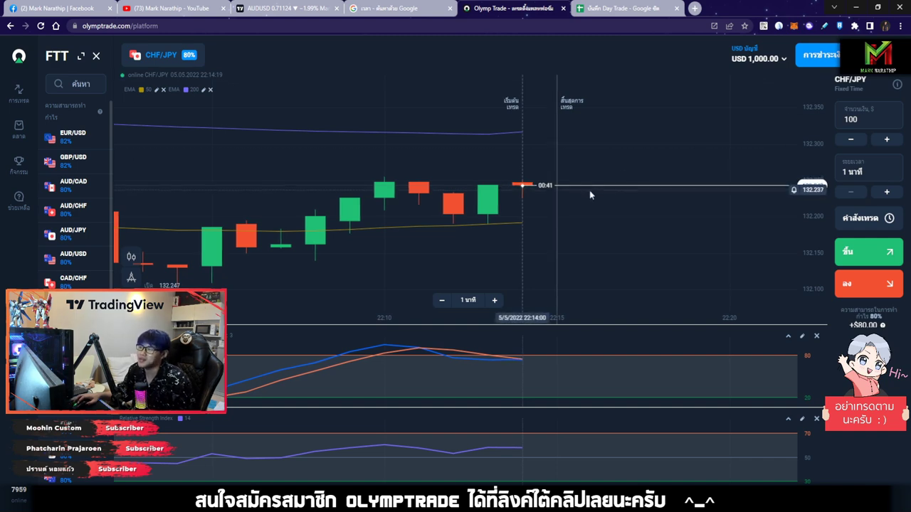
key(ctrl+Tab)
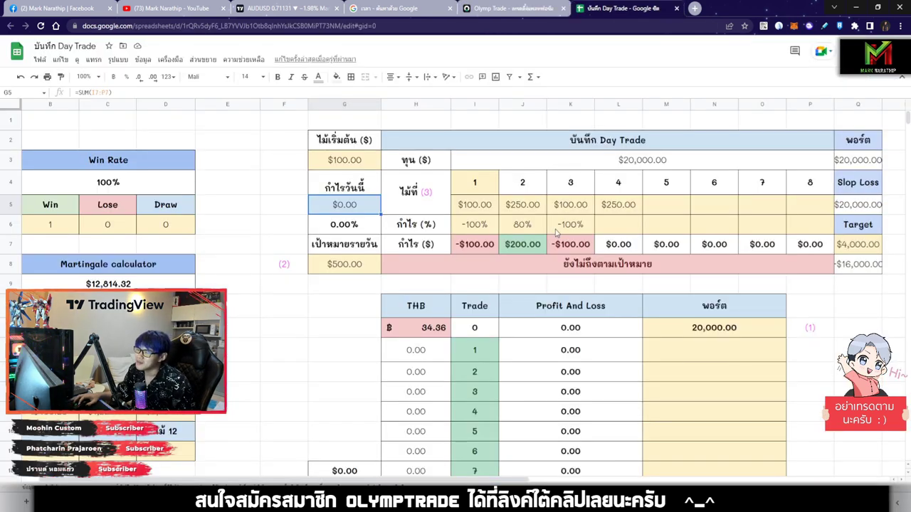
key(ctrl+shift+Tab)
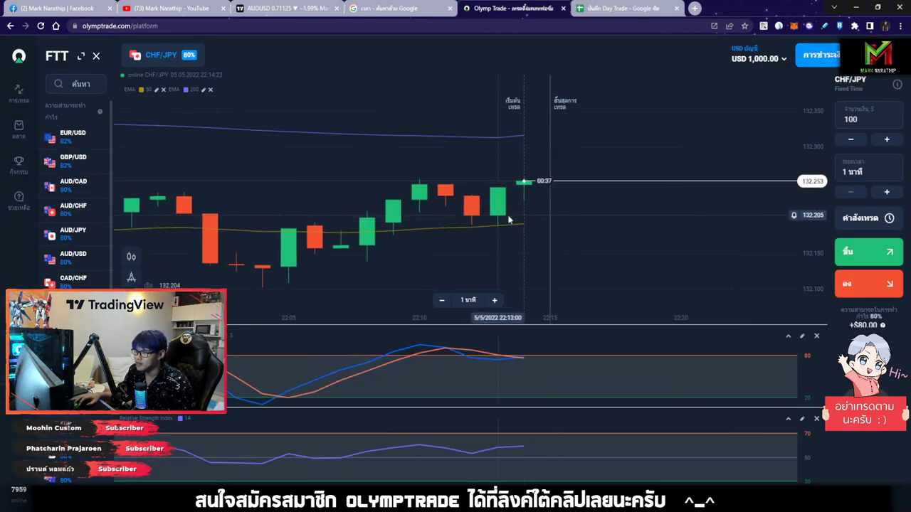
drag(654, 166, 649, 188)
scroll(689, 173, down, 3)
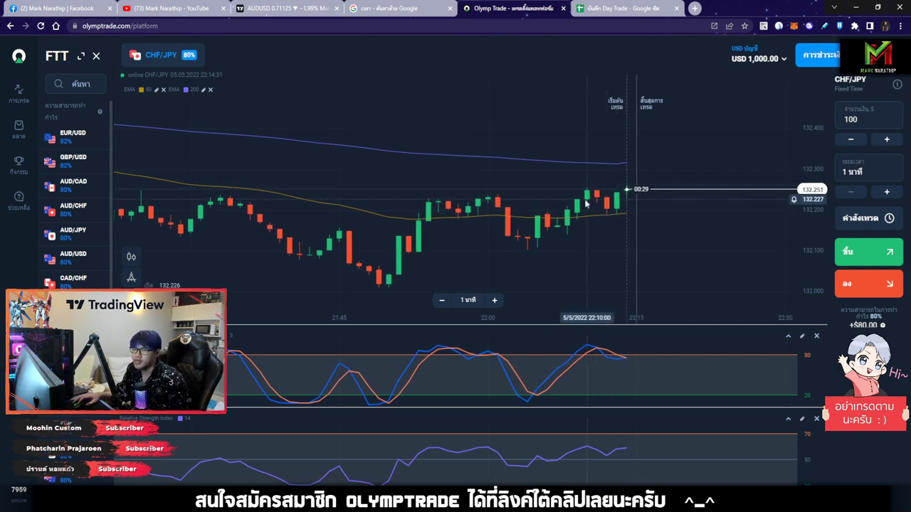
Return to the Day Trade spreadsheet and review the stakes of trades 3 and 4 and the result cell of trade 4
key(ctrl+Tab)
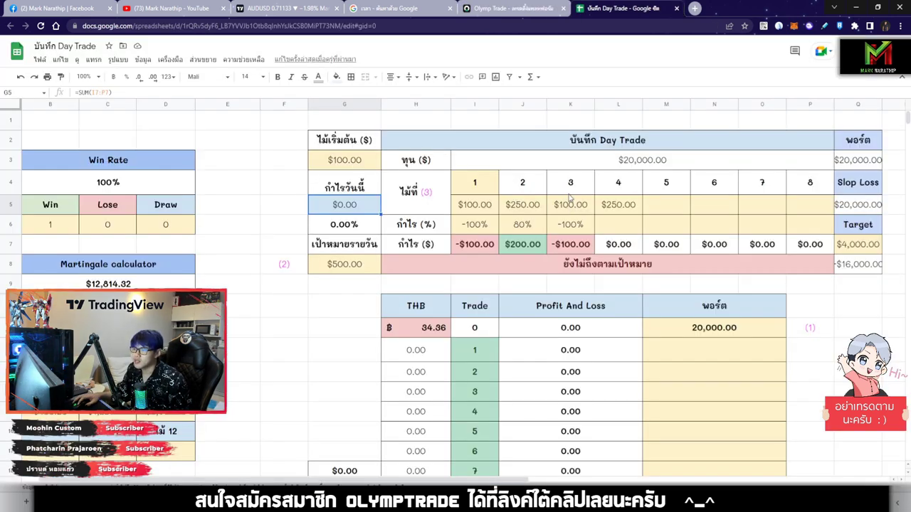
click(618, 206)
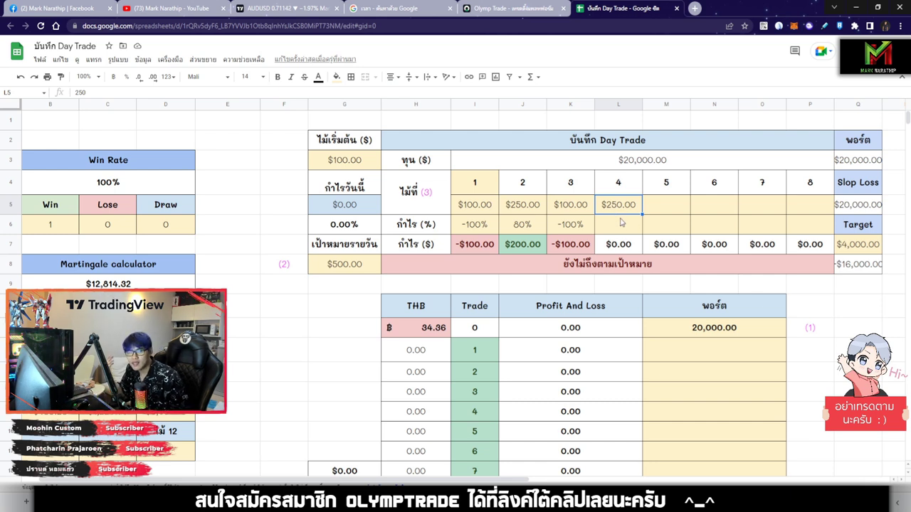
click(620, 223)
click(617, 205)
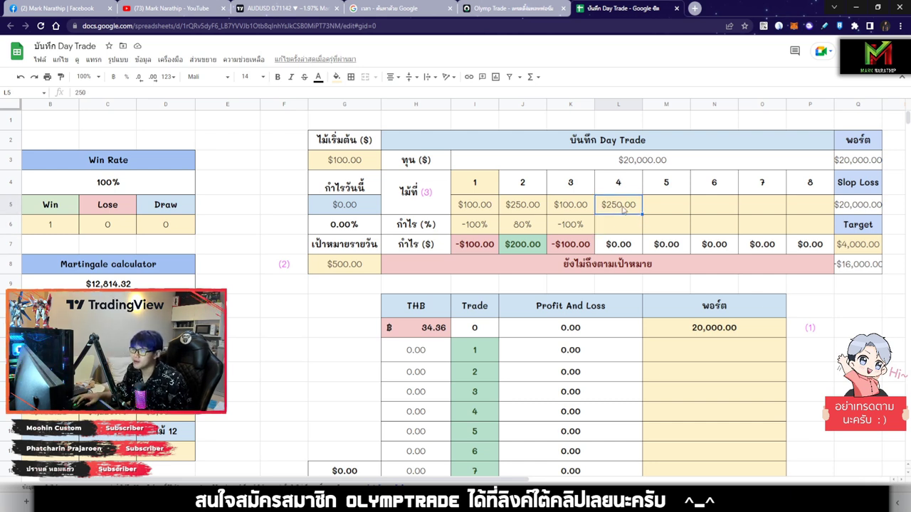
click(581, 207)
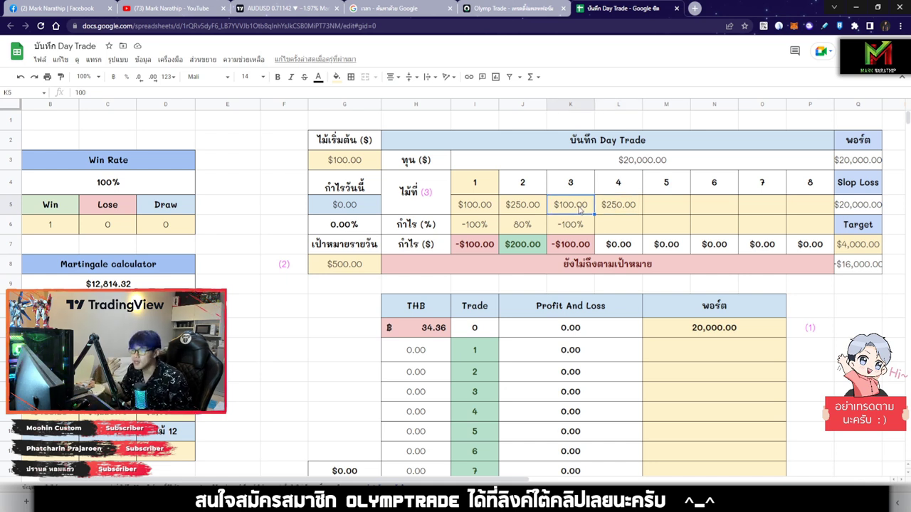
click(617, 213)
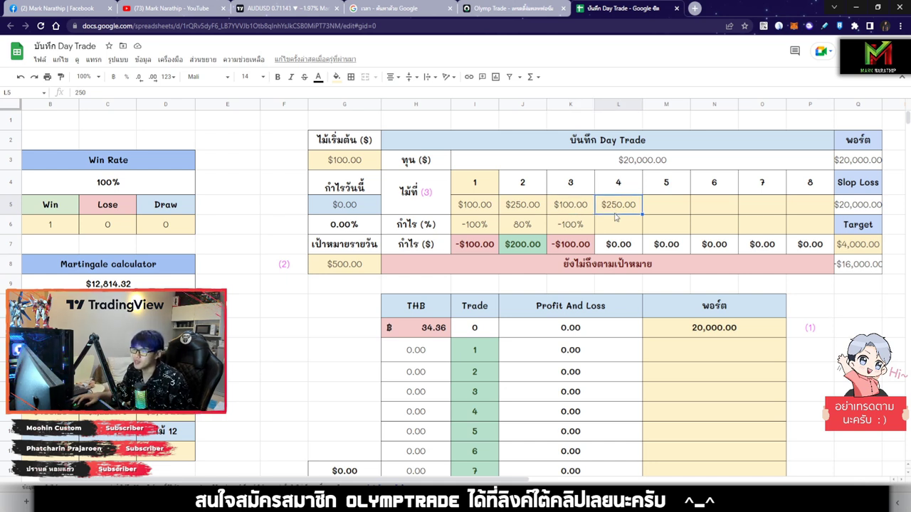
click(616, 224)
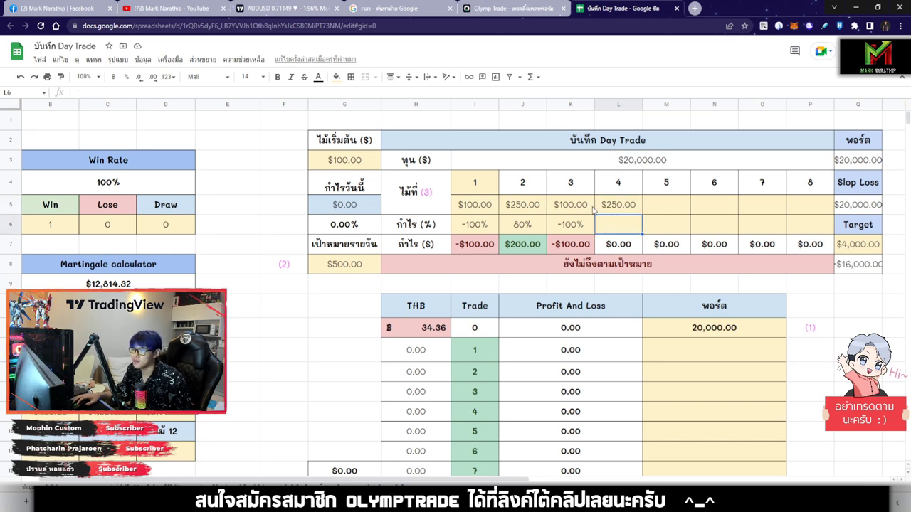
Switch to Olymp Trade and set the trade amount to $250
click(508, 7)
click(866, 122)
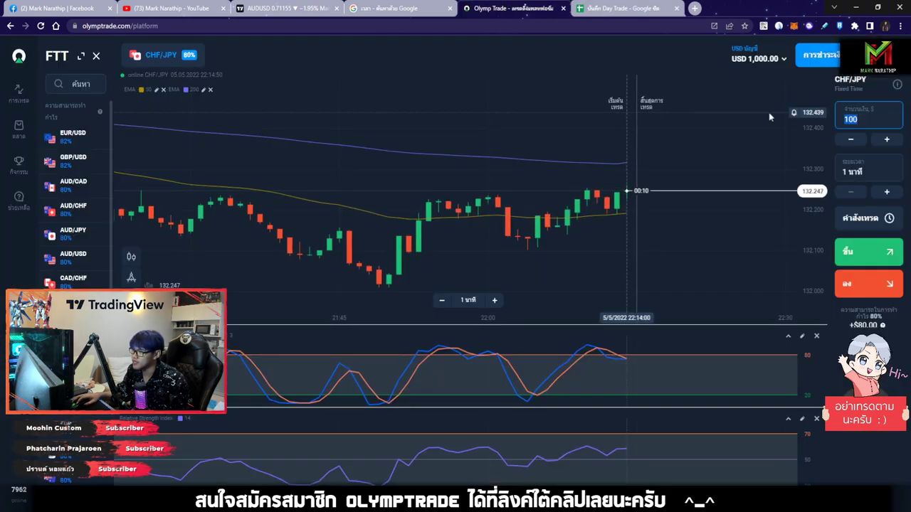
text(250)
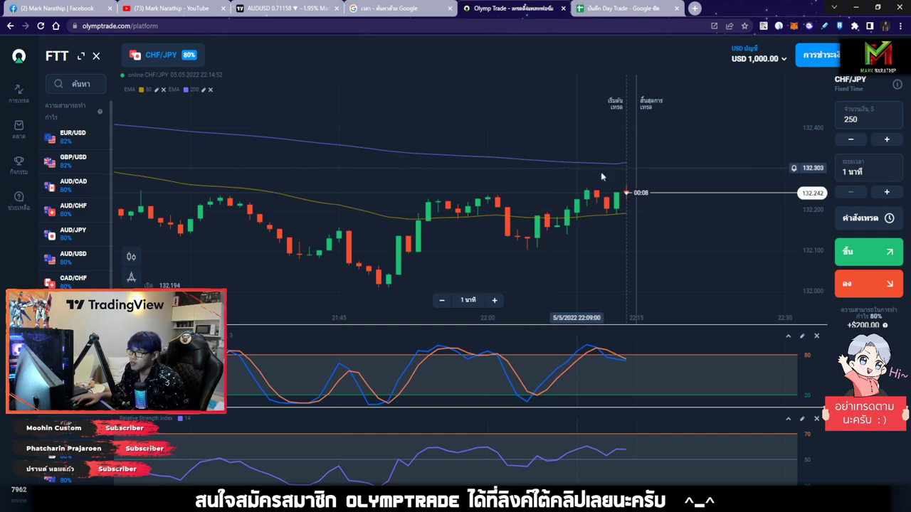
Check the CHF/JPY trend over a longer period and switch the chart to EUR/USD
scroll(573, 168, down, 6)
scroll(580, 208, up, 6)
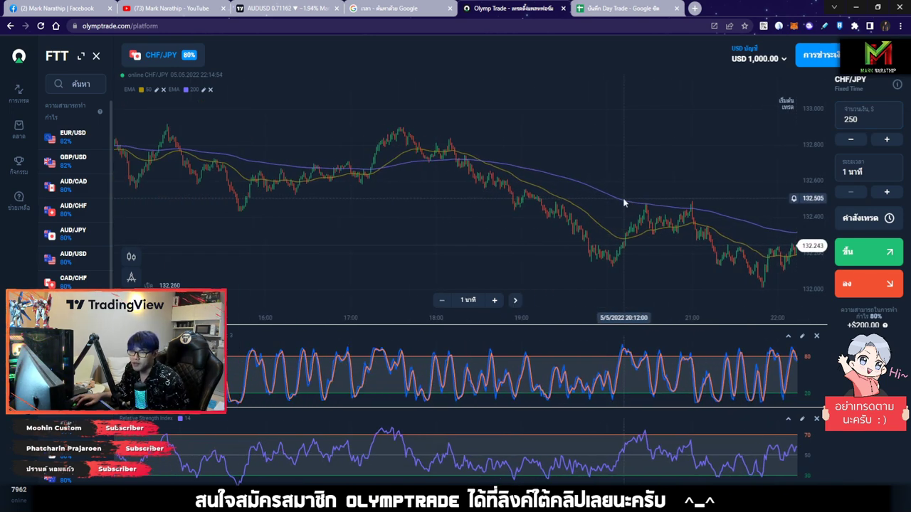
scroll(595, 230, up, 2)
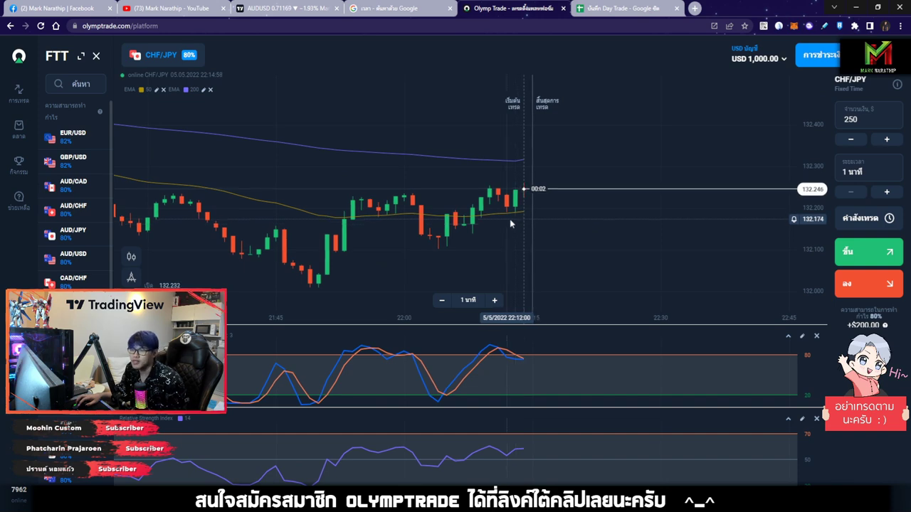
scroll(503, 250, down, 2)
click(73, 136)
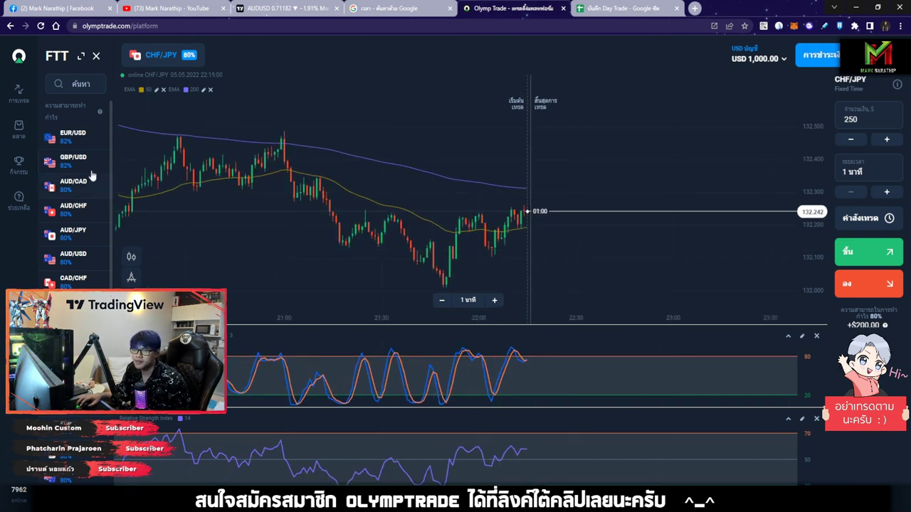
Examine the EUR/USD long-term trend, its moving averages, the latest candles and the oscillator for an entry
scroll(577, 183, down, 5)
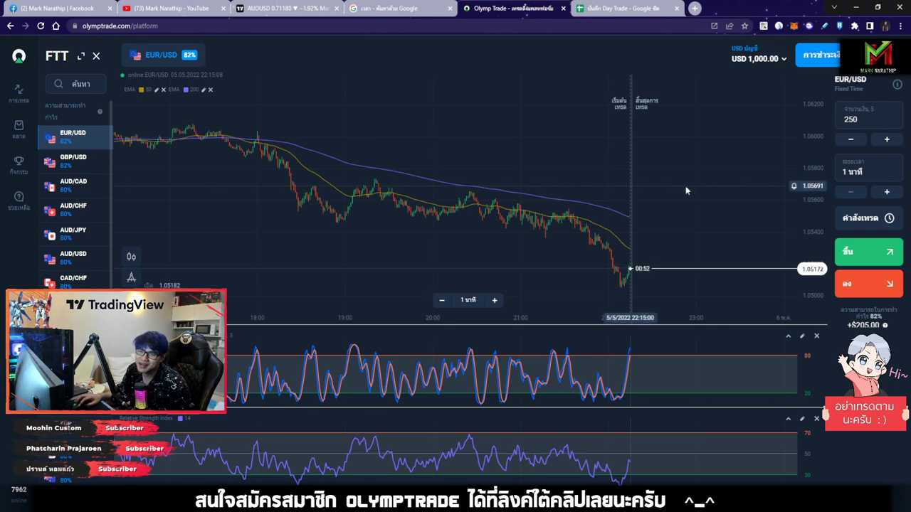
scroll(536, 178, up, 5)
scroll(552, 143, up, 2)
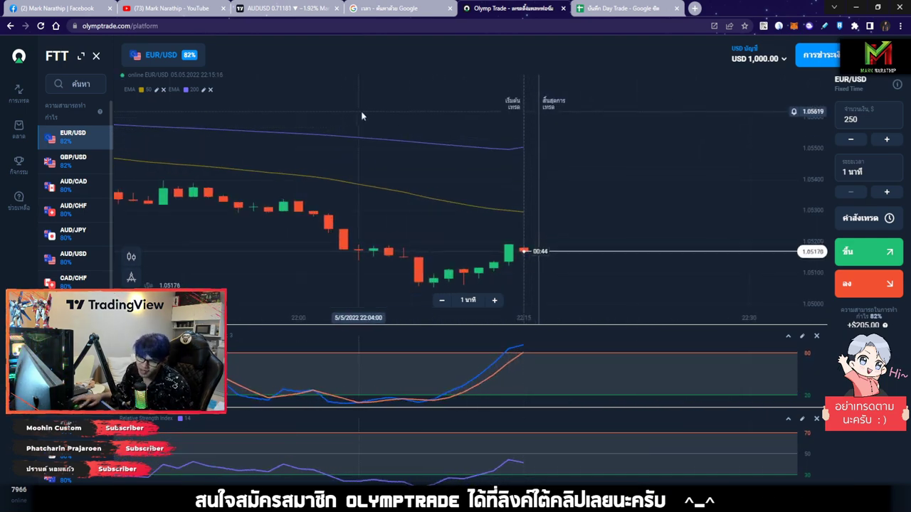
scroll(559, 190, down, 5)
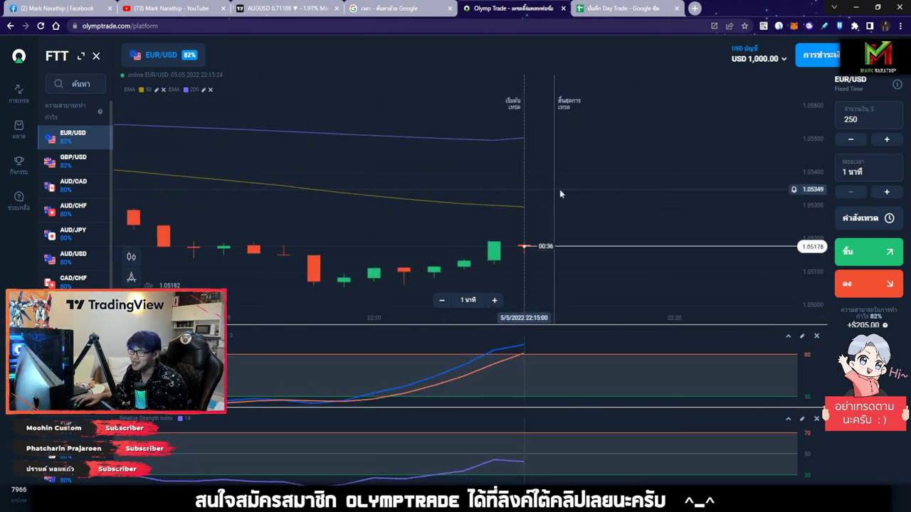
scroll(591, 181, down, 5)
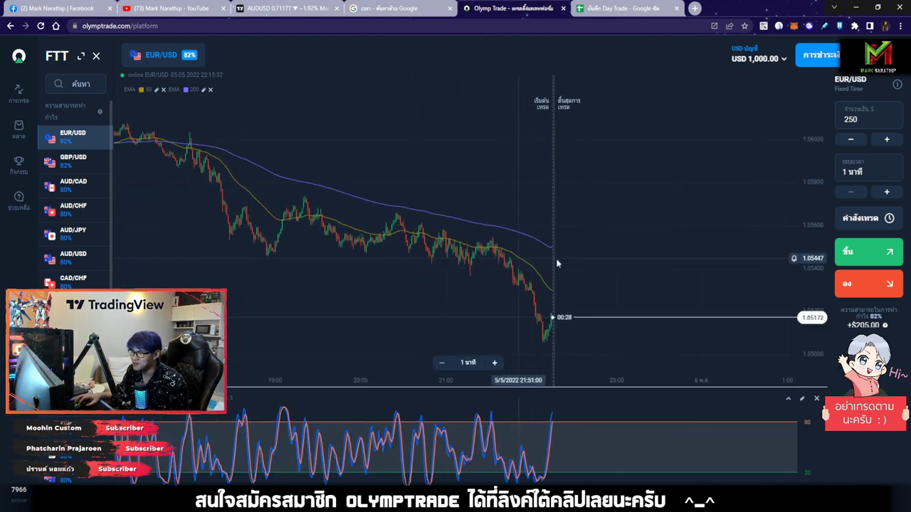
scroll(556, 192, up, 5)
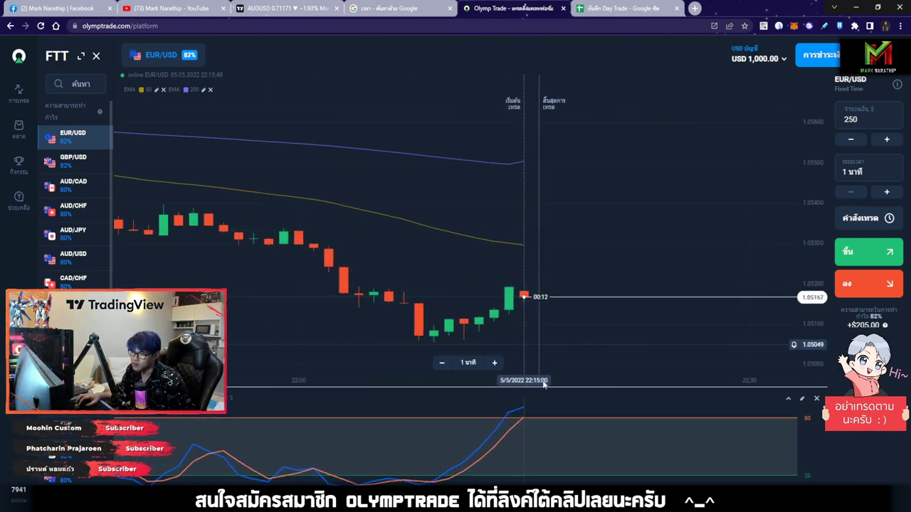
scroll(567, 284, up, 5)
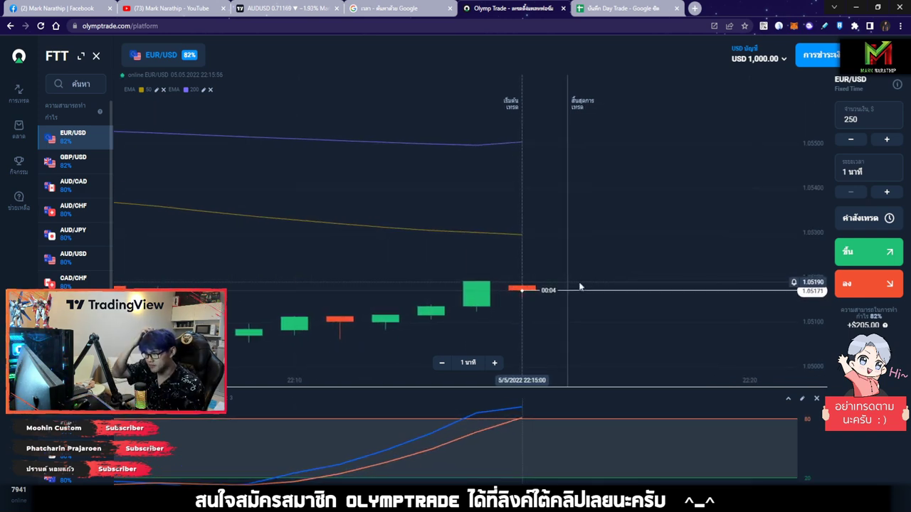
scroll(580, 287, down, 10)
scroll(562, 217, up, 10)
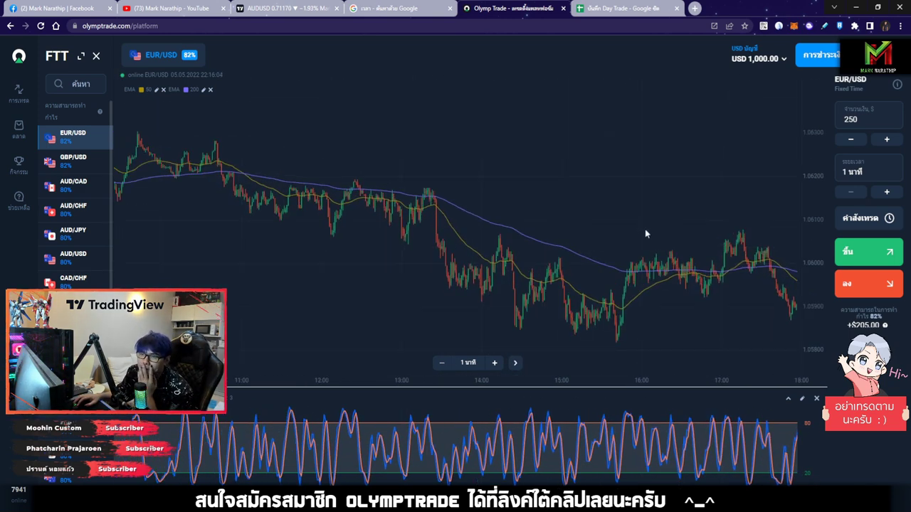
scroll(567, 200, down, 5)
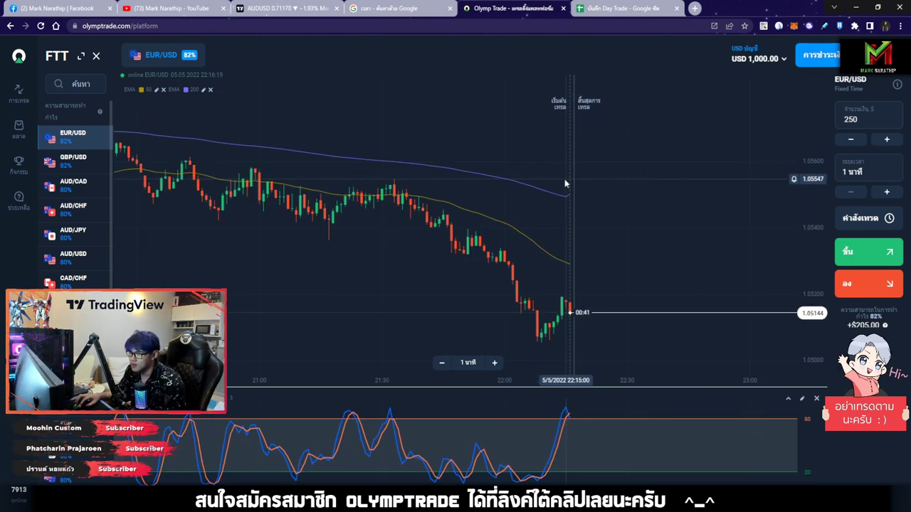
scroll(565, 183, up, 3)
scroll(565, 183, up, 2)
drag(565, 184, 506, 185)
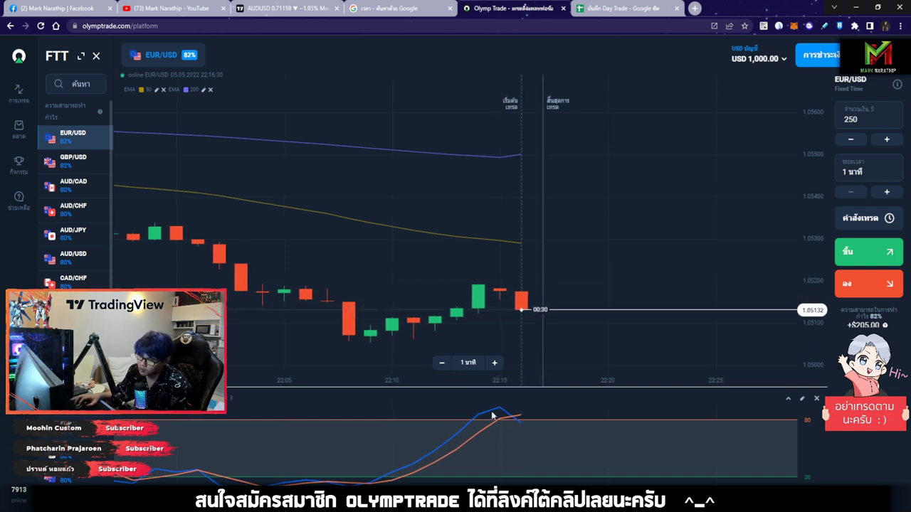
Place a $250 one-minute down trade on EUR/USD at the start of the new candle
drag(607, 324, 616, 310)
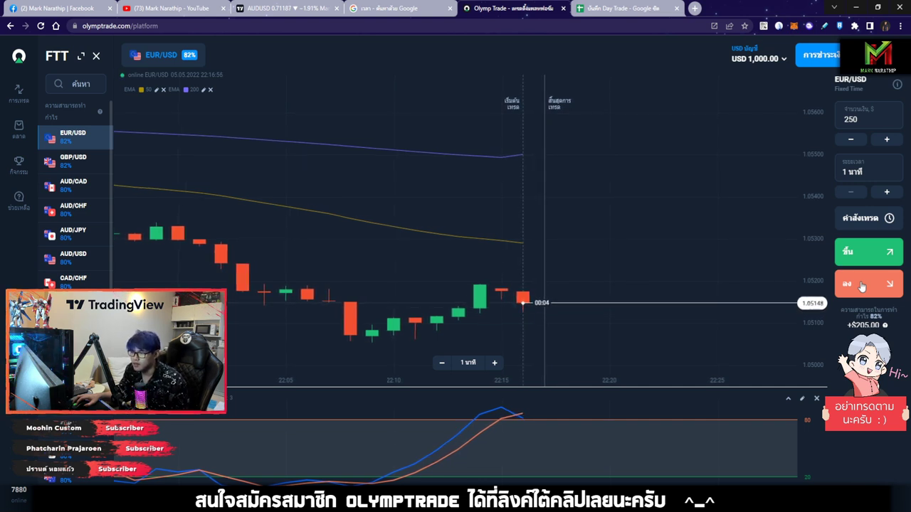
drag(570, 278, 593, 278)
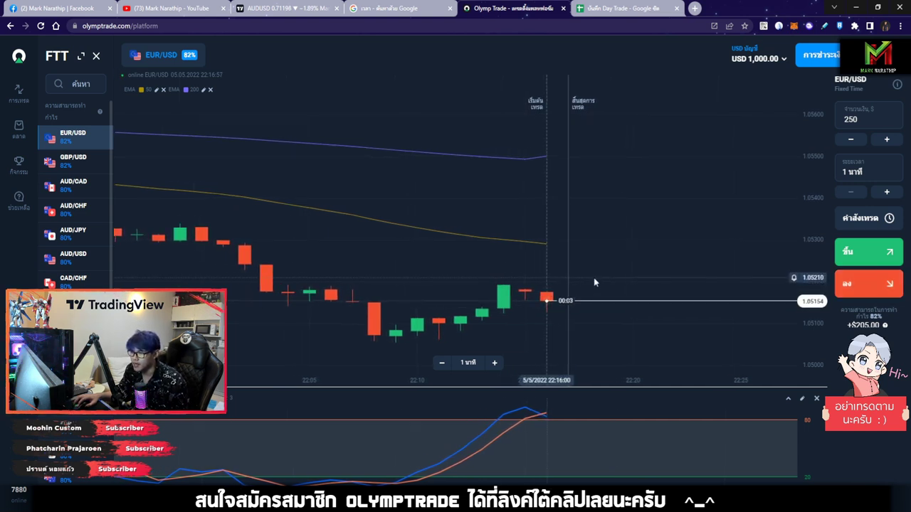
click(876, 286)
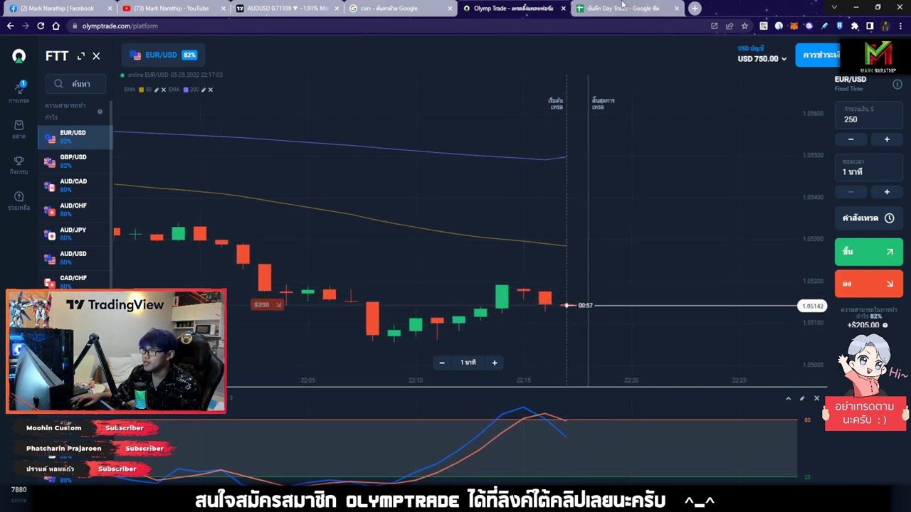
key(ctrl+Tab)
click(508, 8)
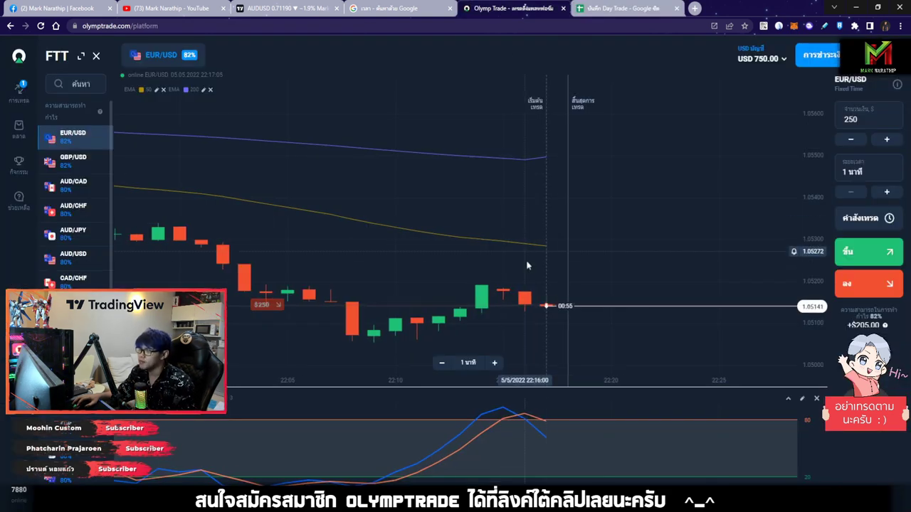
Draw a long falling arrow across the zoomed-out EUR/USD chart to mark the overall downtrend
scroll(508, 288, down, 10)
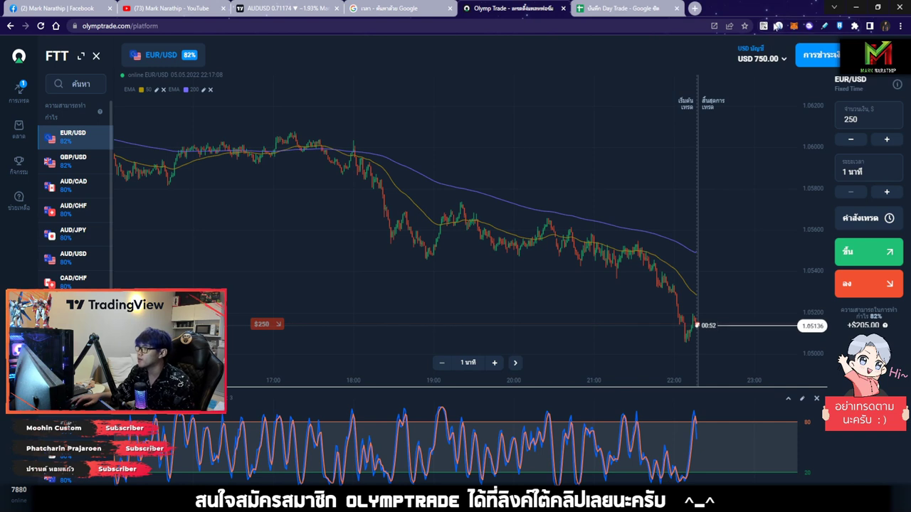
click(779, 25)
click(720, 52)
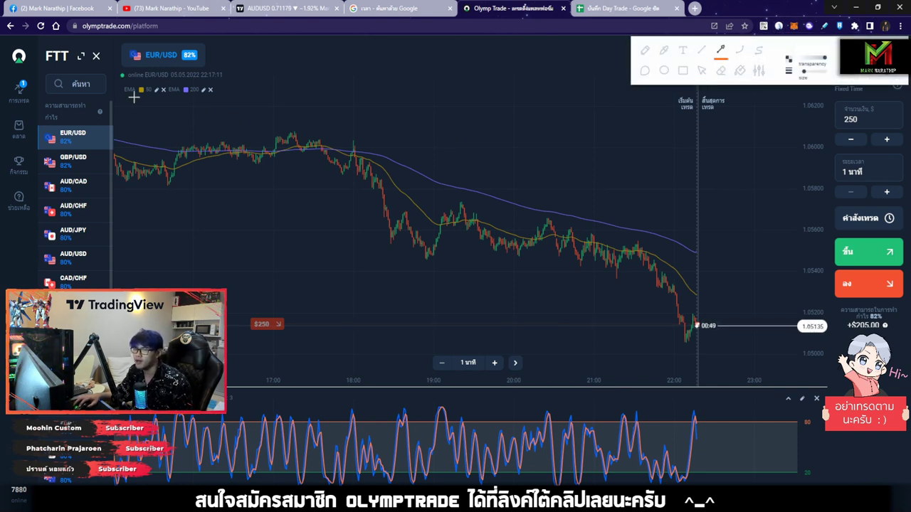
drag(125, 97, 723, 250)
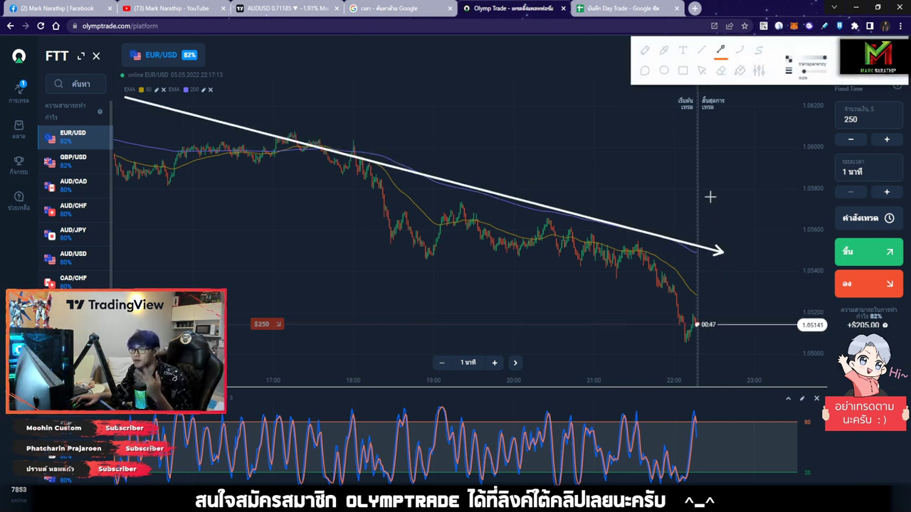
Clear the long arrow and draw arrows over the recent EUR/USD candles marking the downtrend, the upward pullback, the expected drop and the oscillator's downturn
click(701, 71)
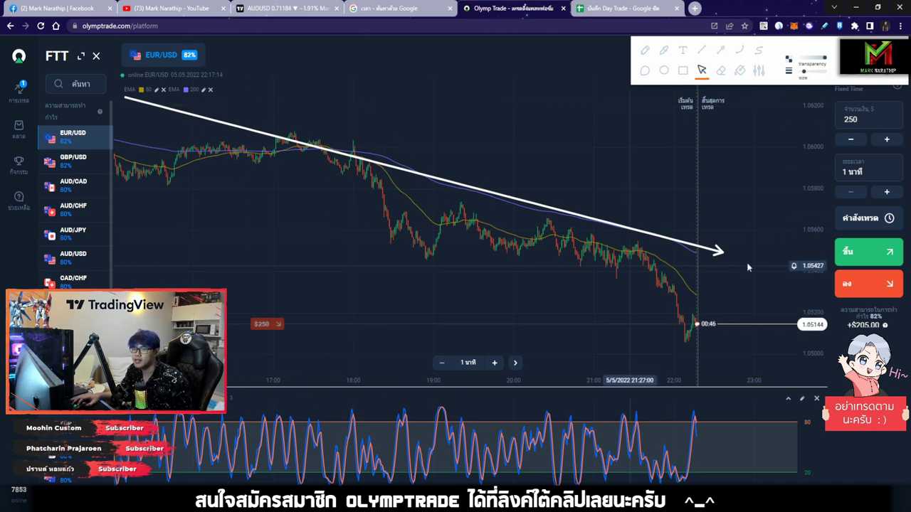
scroll(722, 238, up, 3)
scroll(721, 237, up, 5)
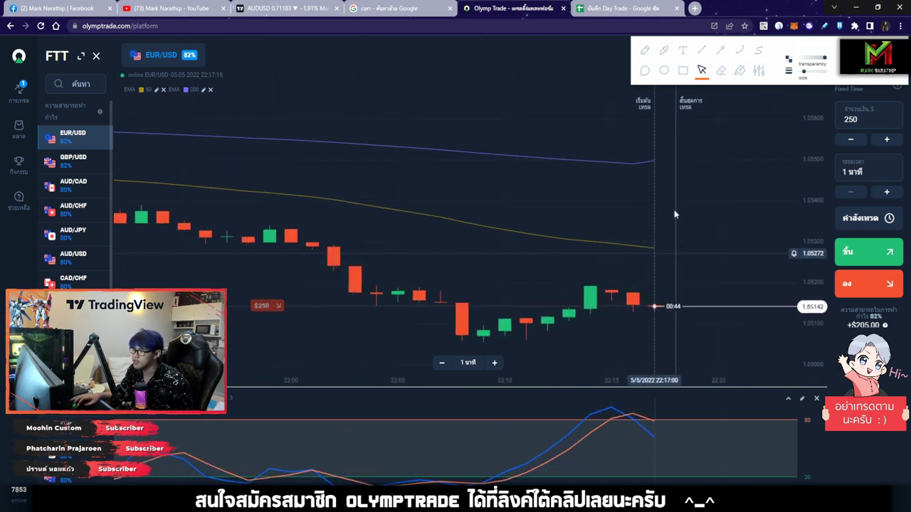
drag(680, 256, 770, 307)
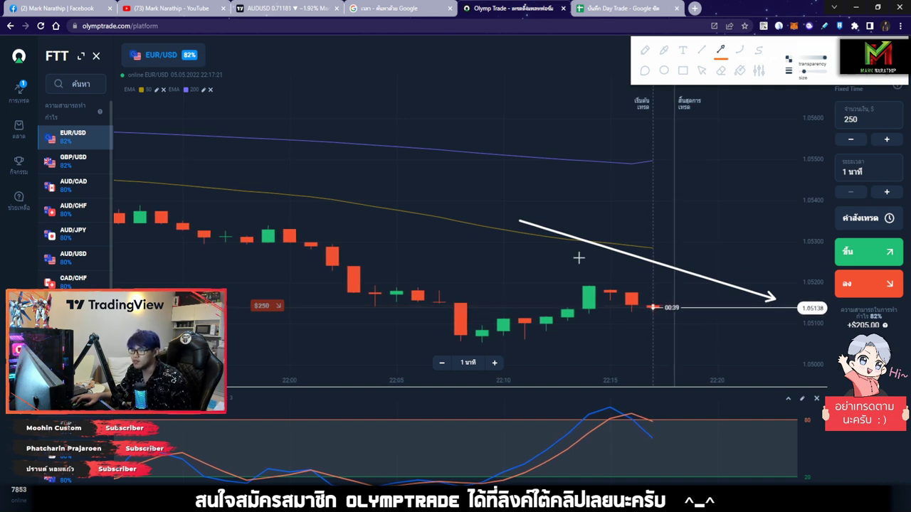
drag(462, 333, 612, 285)
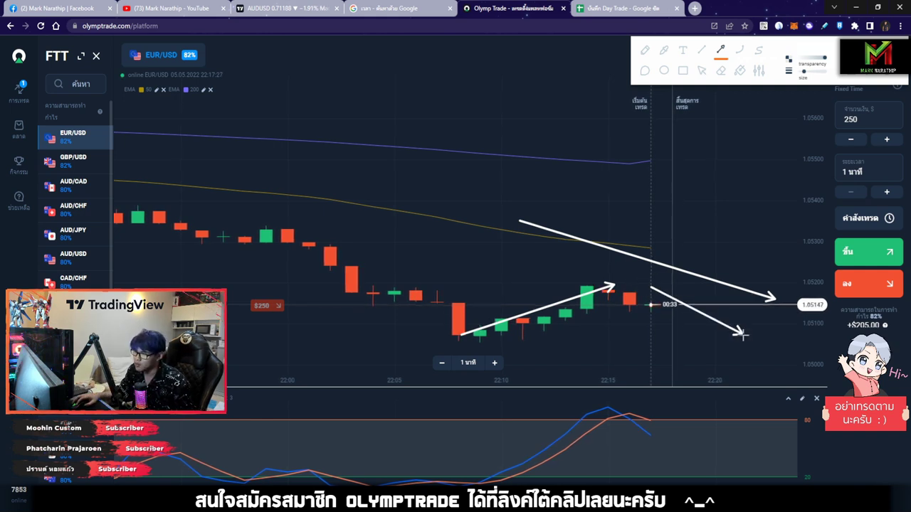
drag(610, 223, 783, 266)
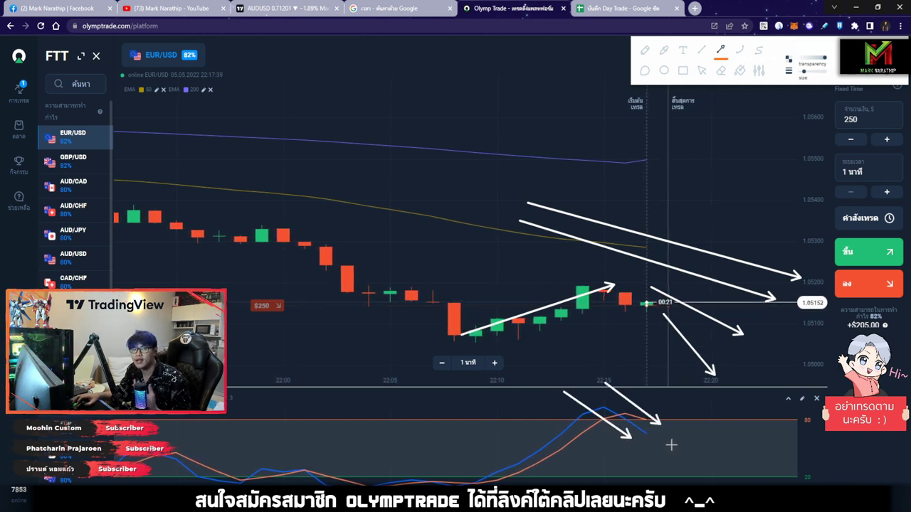
Draw four short falling arrows along the earlier EUR/USD decline, and clear all the chart annotations
drag(455, 217, 549, 256)
drag(447, 232, 549, 280)
drag(429, 252, 498, 290)
drag(402, 274, 471, 307)
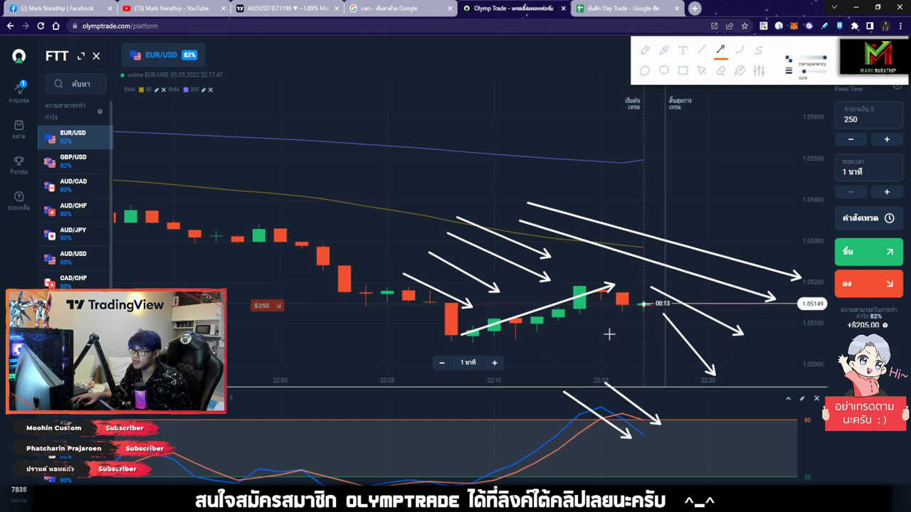
click(703, 71)
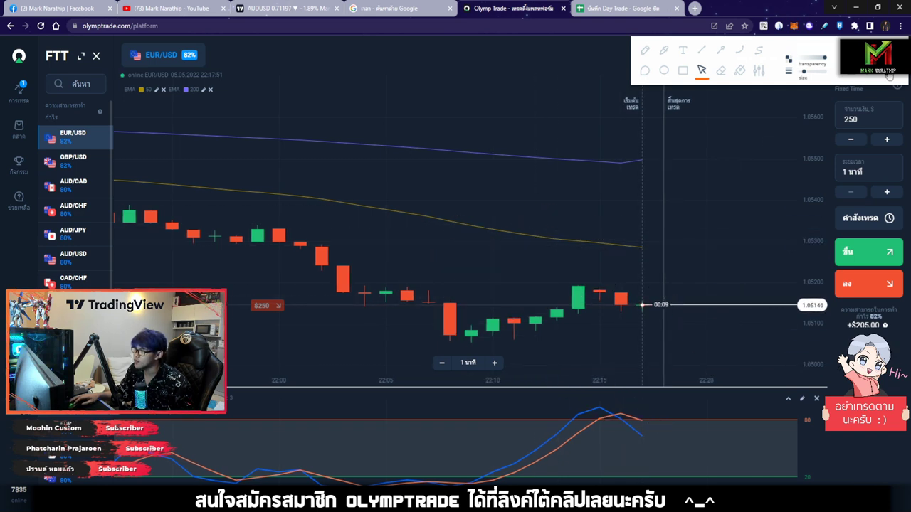
Log the fourth trade's result as -100% in the Day Trade spreadsheet and the fifth trade's stake as $625
scroll(678, 340, up, 5)
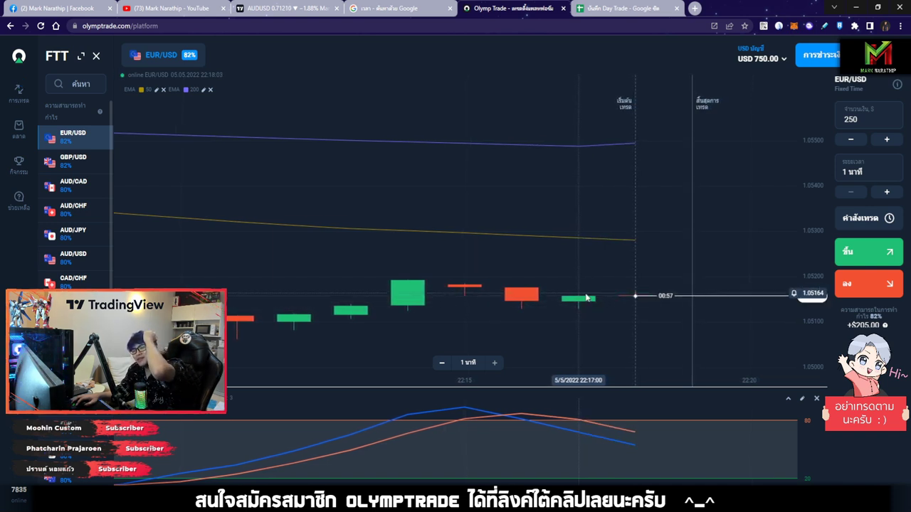
click(601, 8)
text(-1)
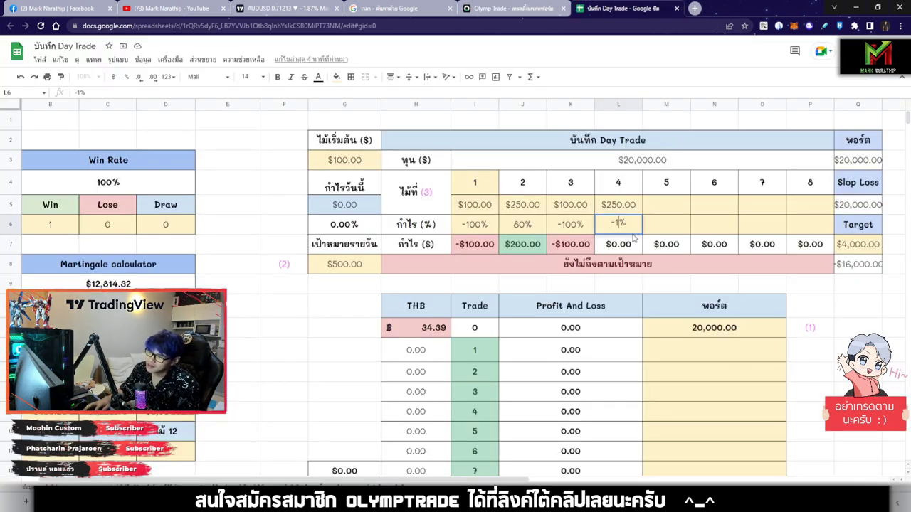
text(00)
key(Return)
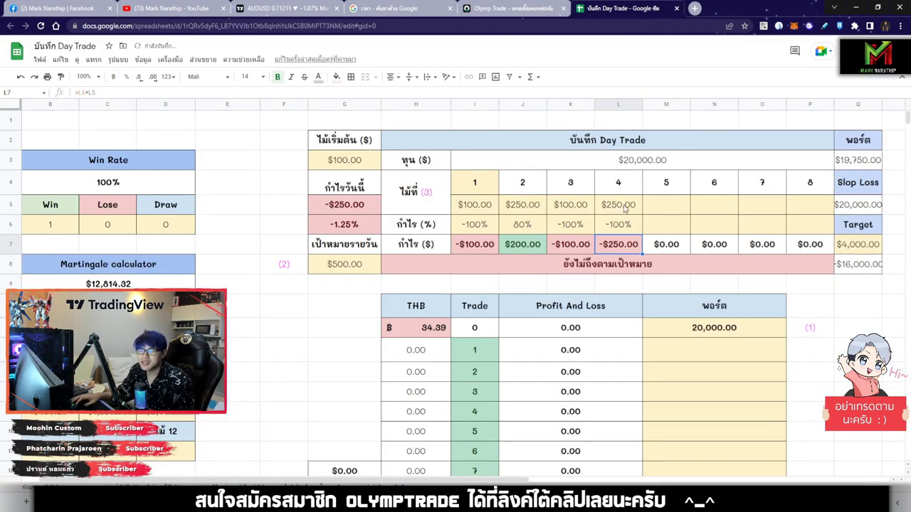
click(661, 207)
text(625)
key(Return)
Set the trade amount on Olymp Trade to $625 and check it against the fifth stake in the spreadsheet
key(ctrl+shift+Tab)
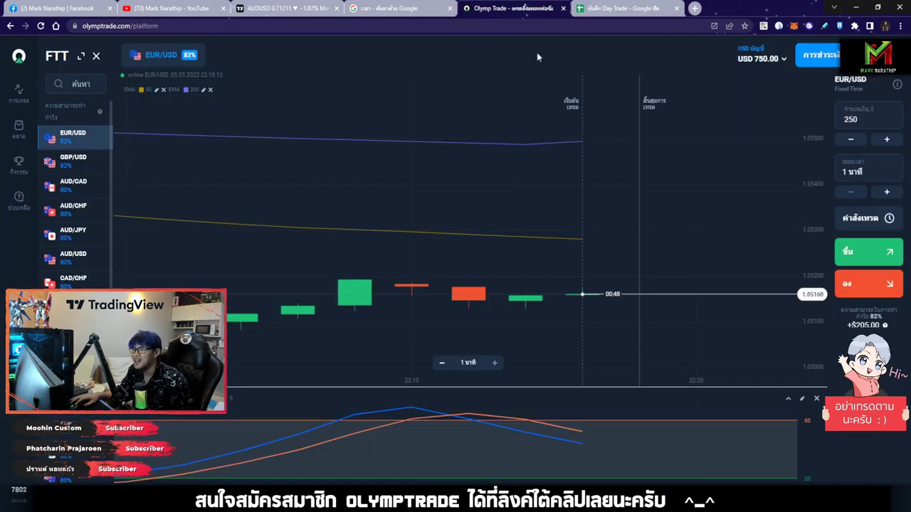
key(BackSpace)
key(BackSpace)
key(BackSpace)
text(625)
key(ctrl+Tab)
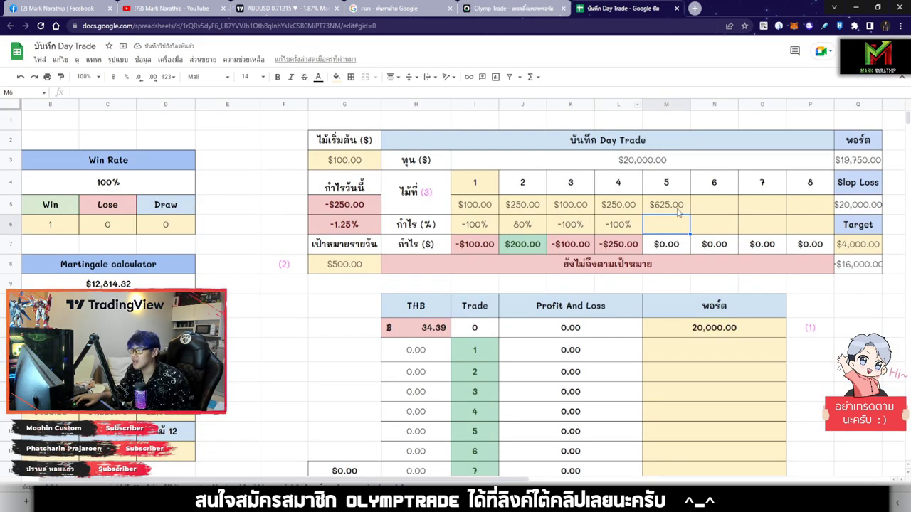
key(ctrl+shift+Tab)
key(ctrl+Tab)
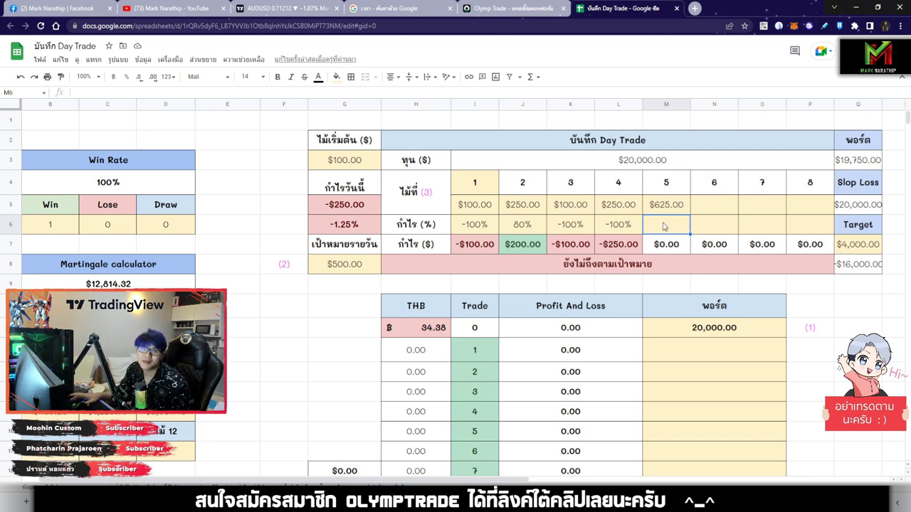
key(ctrl+shift+Tab)
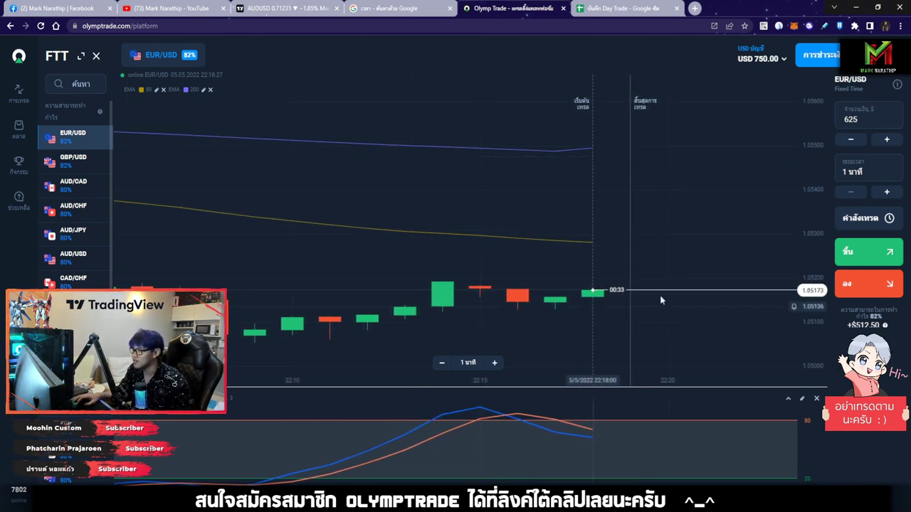
Check the EUR/USD trend over a longer period and switch the chart to AUD/CAD by way of GBP/USD
scroll(651, 289, down, 3)
scroll(653, 288, down, 5)
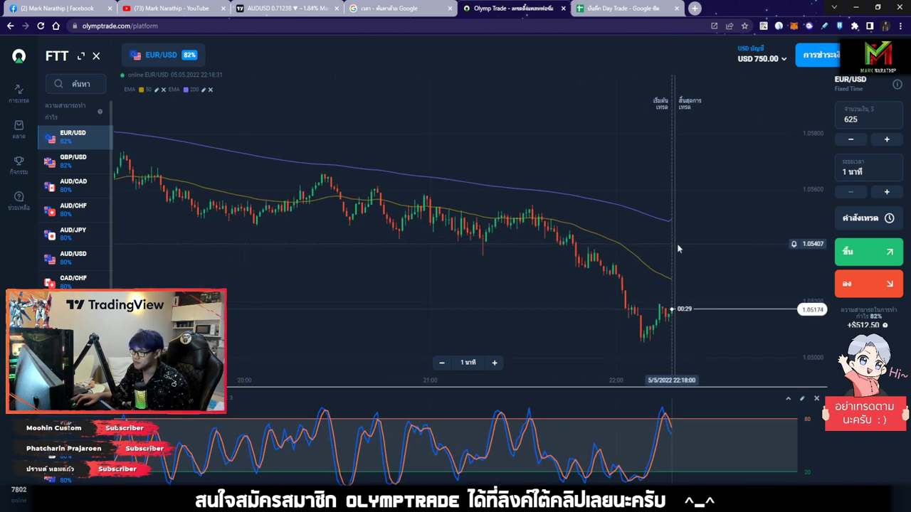
click(97, 162)
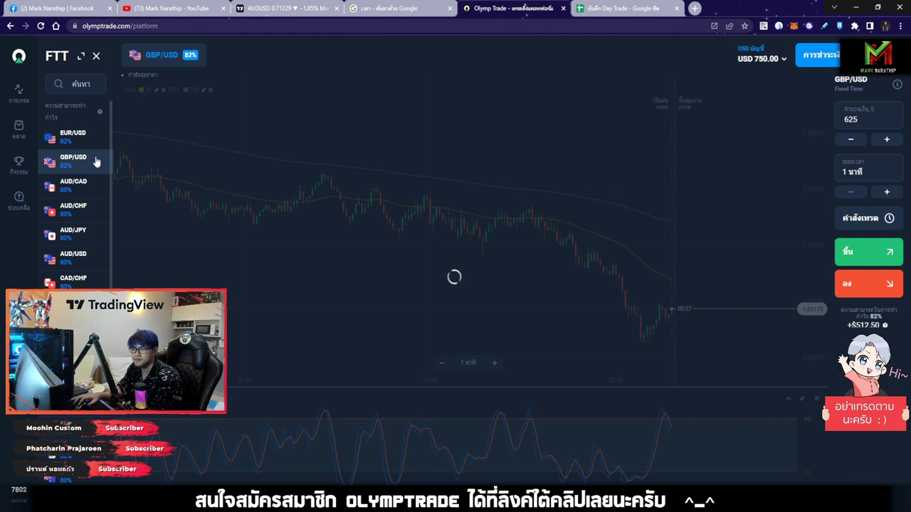
click(73, 184)
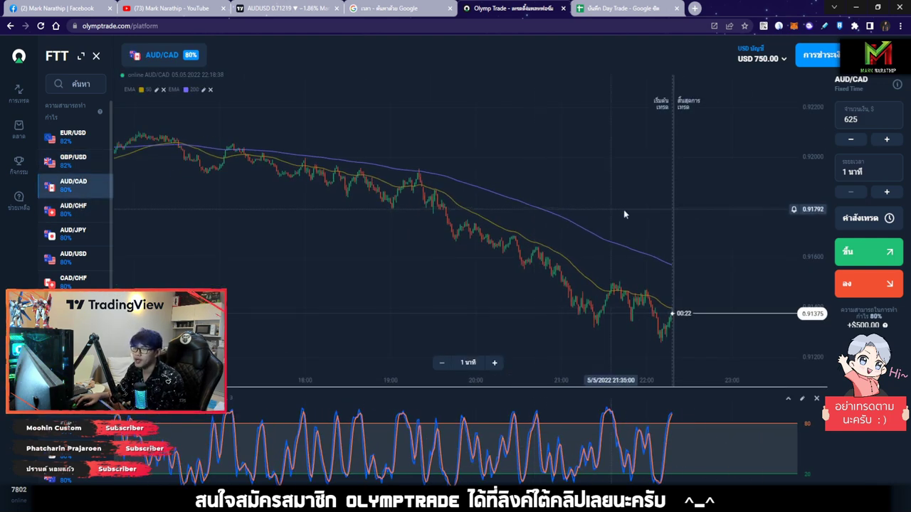
Examine the AUD/CAD long-term trend, its moving averages, the latest candles and the oscillator for an entry
scroll(605, 187, up, 5)
scroll(566, 207, down, 10)
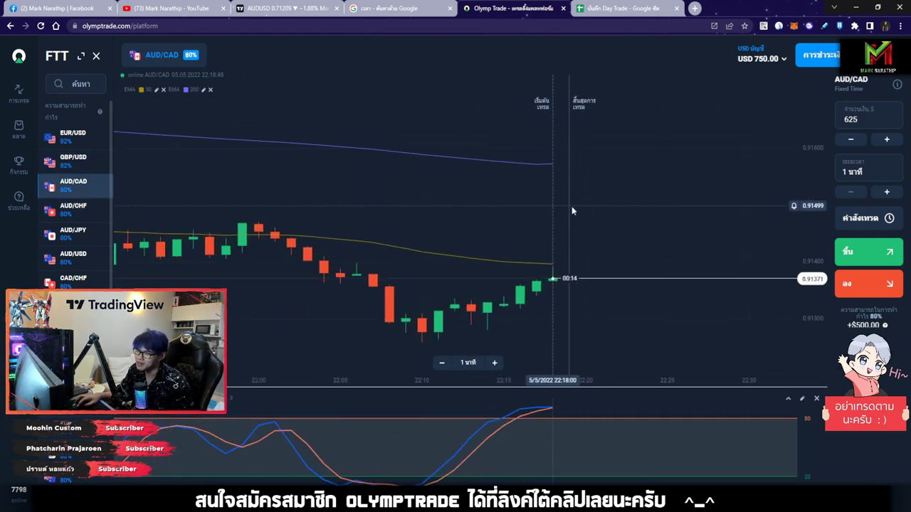
scroll(640, 258, up, 8)
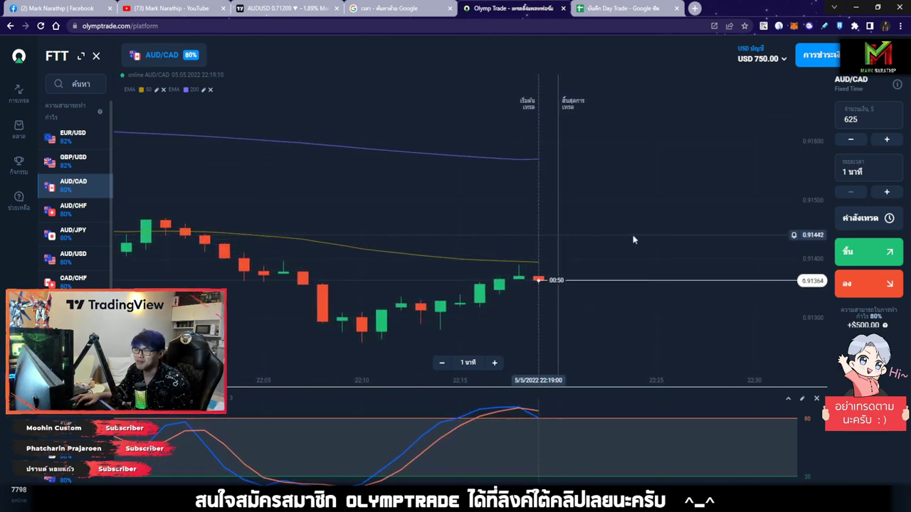
scroll(601, 233, down, 3)
scroll(562, 293, up, 4)
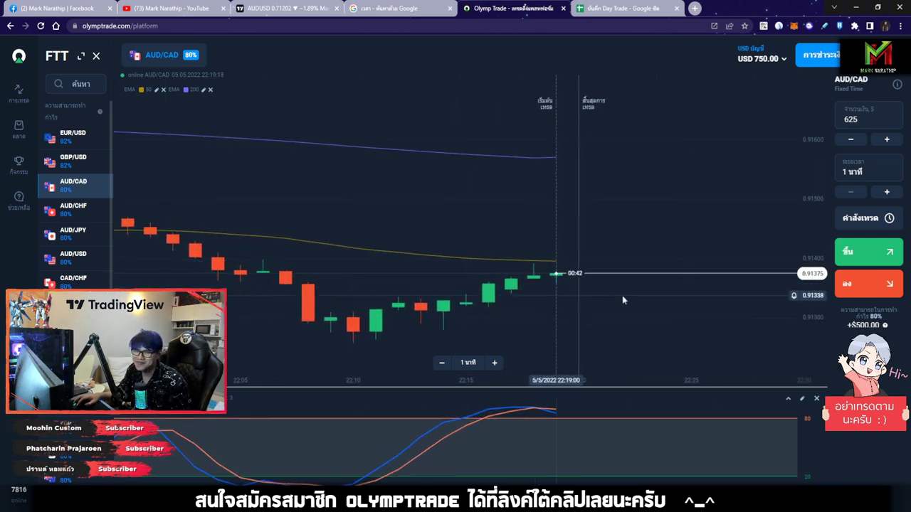
scroll(603, 306, down, 5)
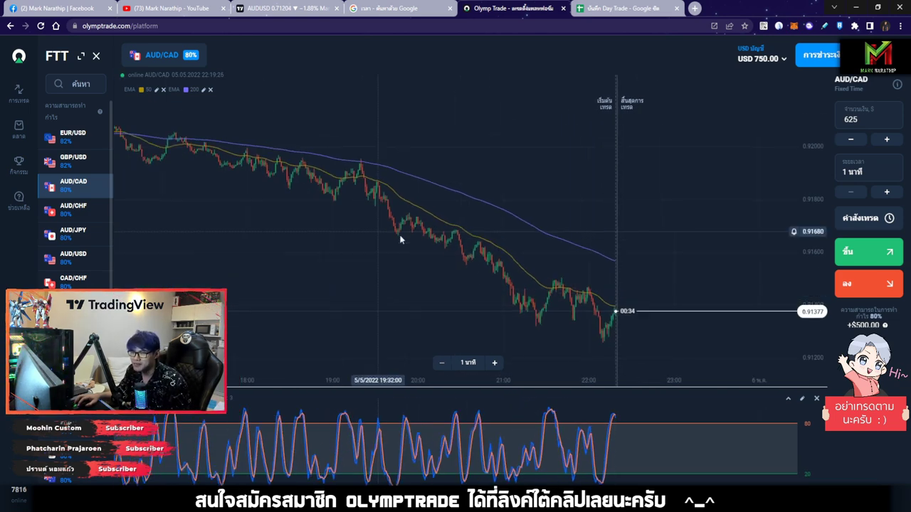
scroll(590, 274, up, 5)
drag(562, 274, 616, 320)
scroll(617, 319, up, 2)
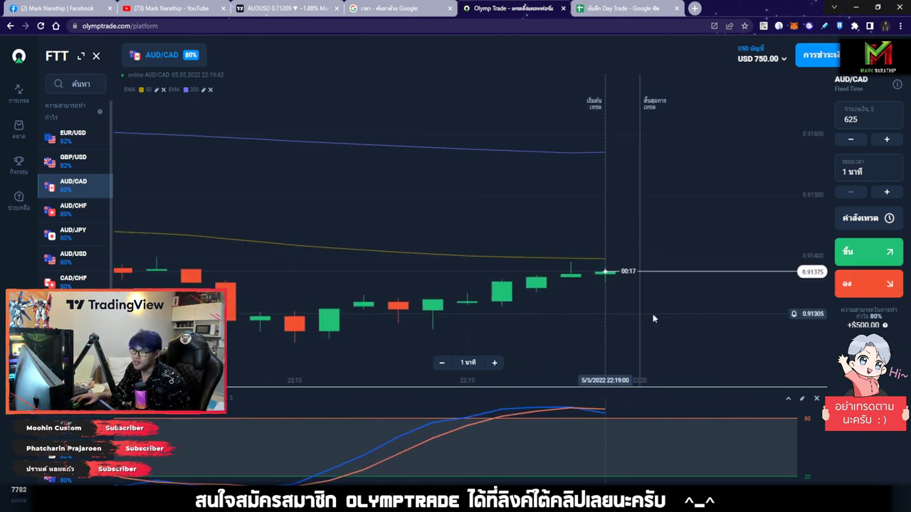
Glance at the spreadsheet log and place a $625 one-minute down trade on AUD/CAD at the start of the new candle
click(612, 8)
click(509, 8)
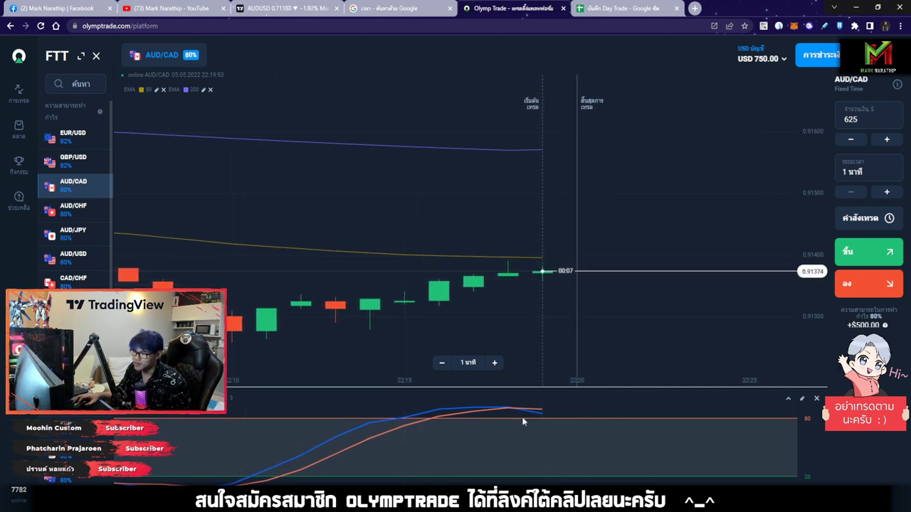
click(857, 288)
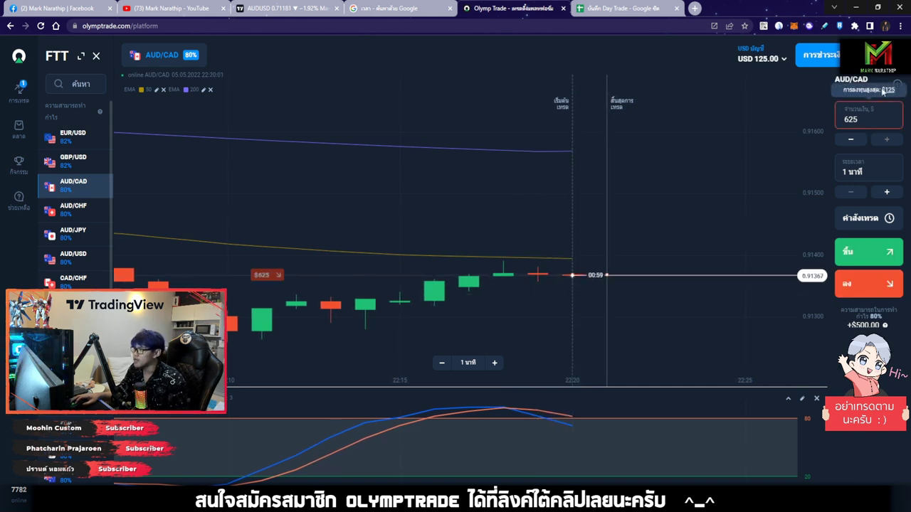
Draw a long falling arrow across the zoomed-out AUD/CAD chart to mark the overall downtrend
scroll(626, 249, down, 2)
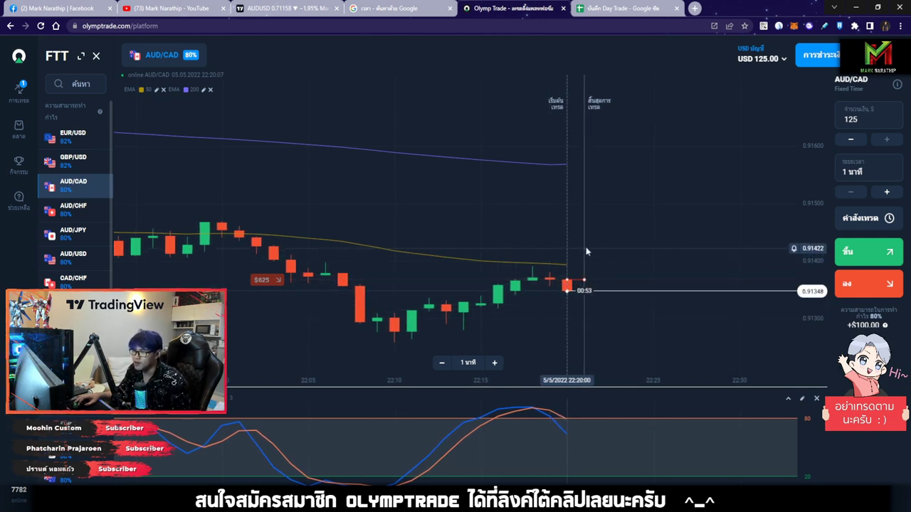
scroll(586, 249, down, 8)
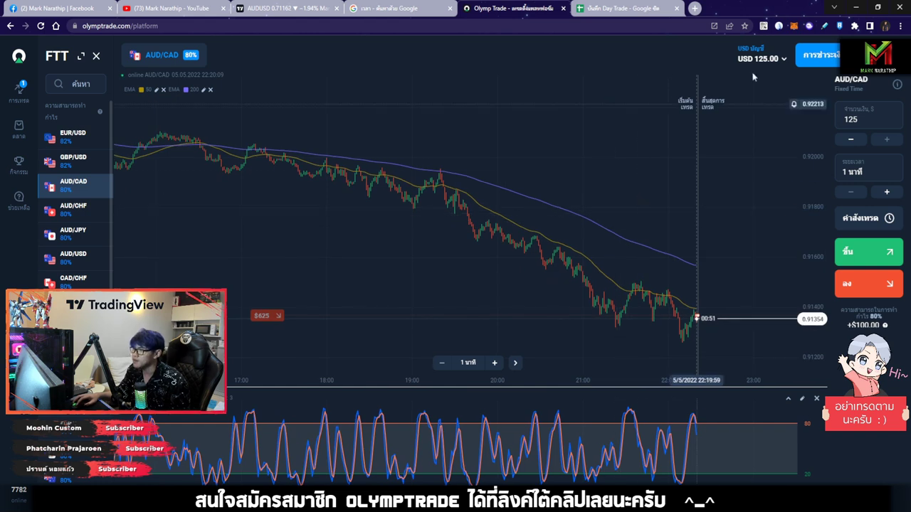
click(778, 25)
click(718, 52)
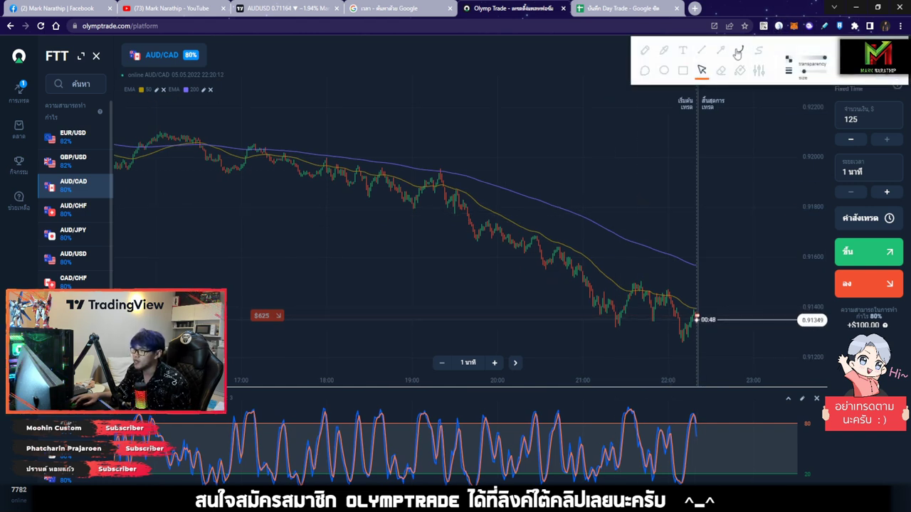
drag(176, 108, 724, 272)
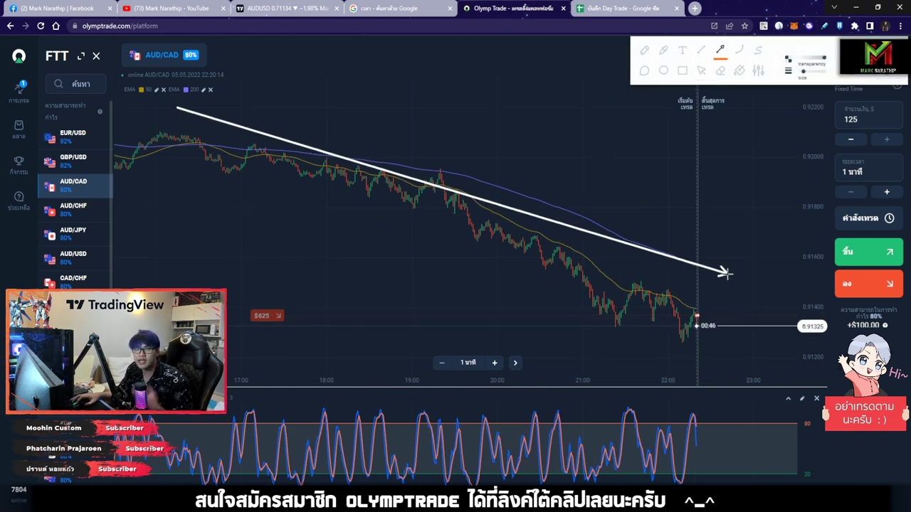
Clear the long arrow and draw a falling trend arrow above the latest AUD/CAD candles and a rising arrow along the pullback
click(701, 70)
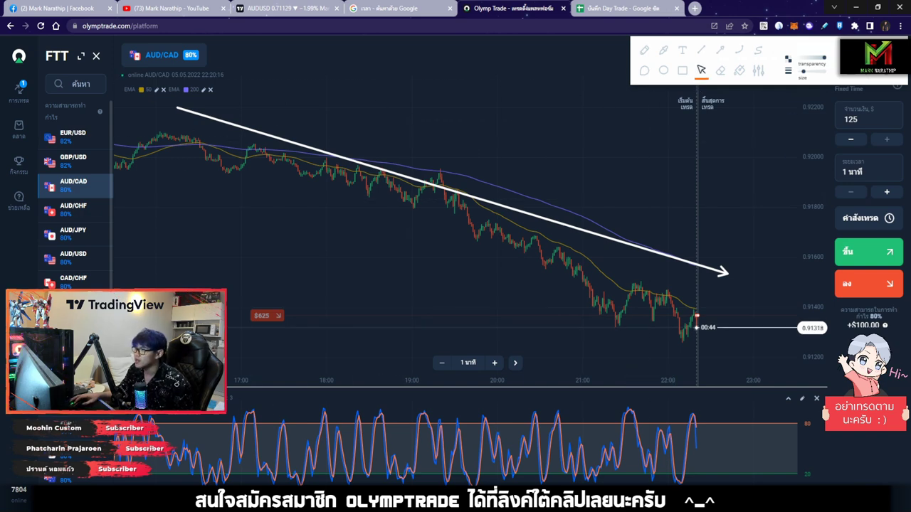
key(Delete)
scroll(676, 258, up, 5)
click(719, 50)
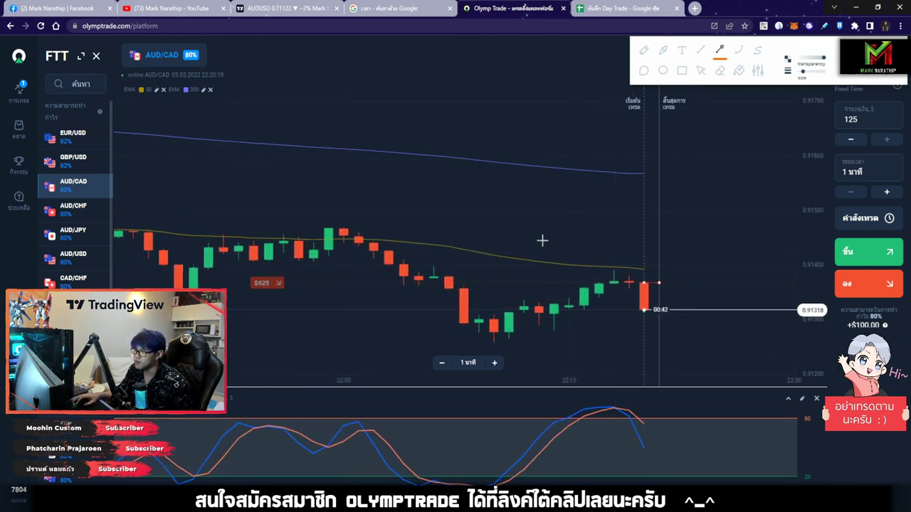
drag(489, 206, 770, 290)
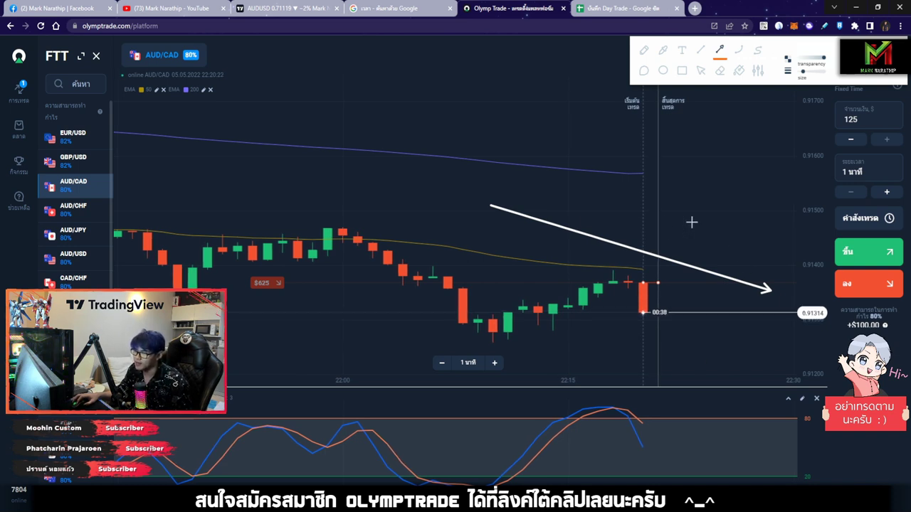
drag(484, 332, 619, 278)
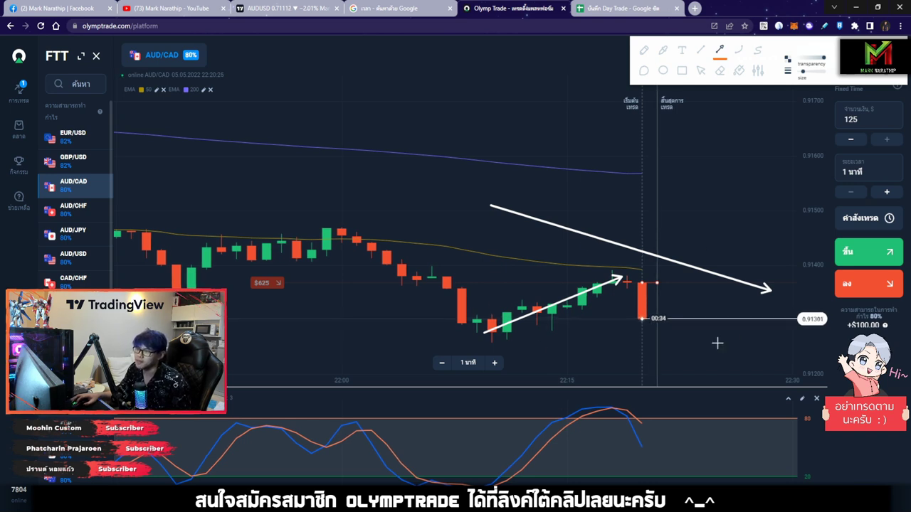
Add a second AUD/CAD trend arrow, two falling arrows from the current price for the expected drop, and one over the oscillator's downturn
drag(678, 293, 747, 354)
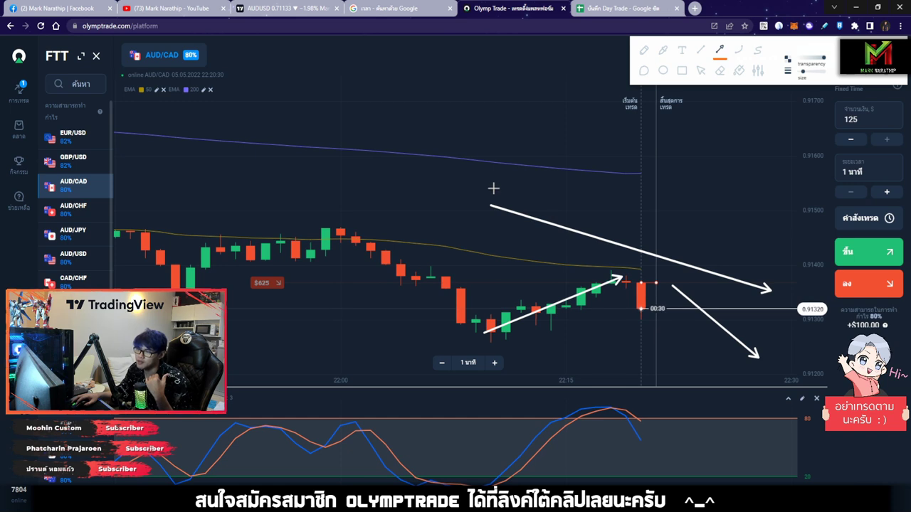
drag(495, 190, 787, 268)
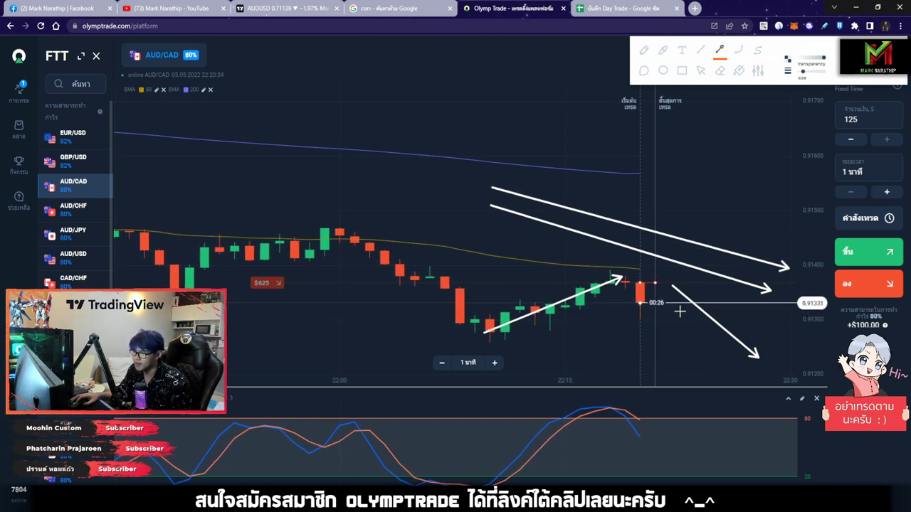
drag(669, 306, 700, 385)
drag(591, 379, 667, 420)
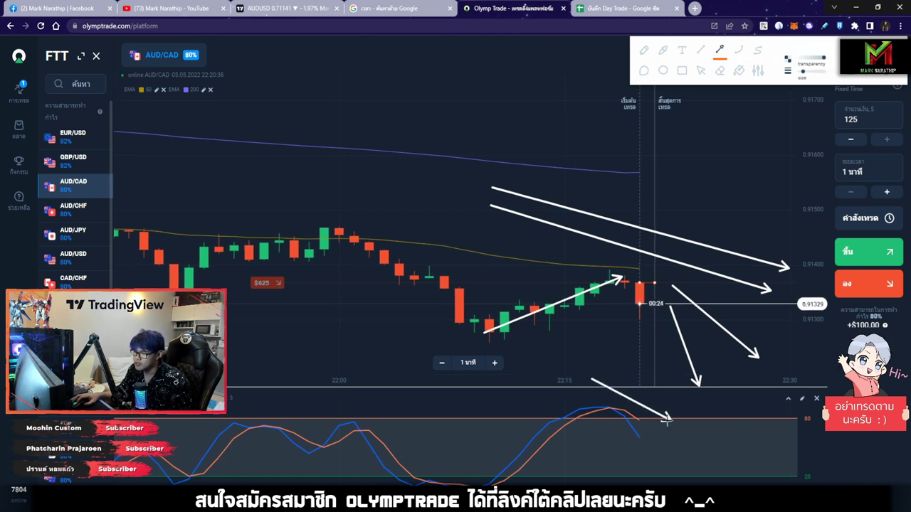
Draw a second falling arrow over the oscillator's downturn and five parallel falling arrows along the AUD/CAD candles' decline
drag(562, 393, 610, 434)
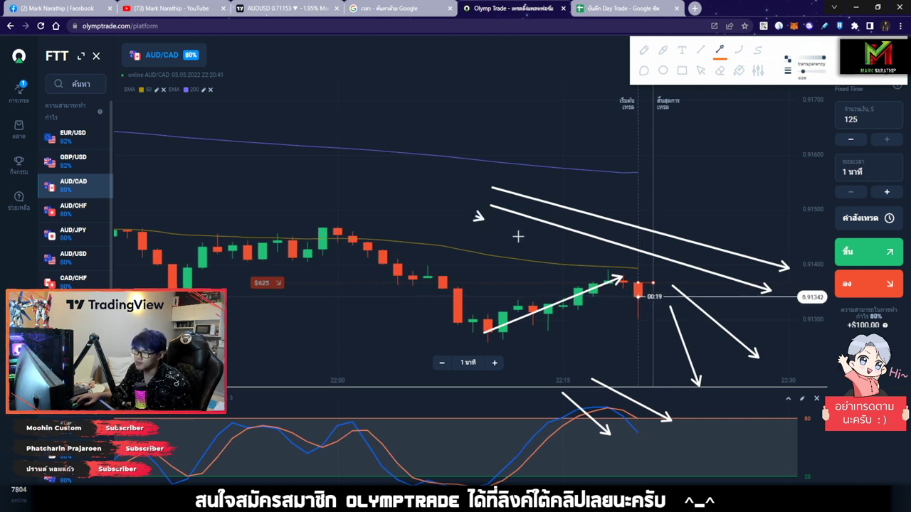
drag(476, 216, 575, 262)
drag(431, 232, 532, 272)
drag(417, 250, 511, 295)
drag(400, 269, 481, 313)
drag(388, 290, 464, 333)
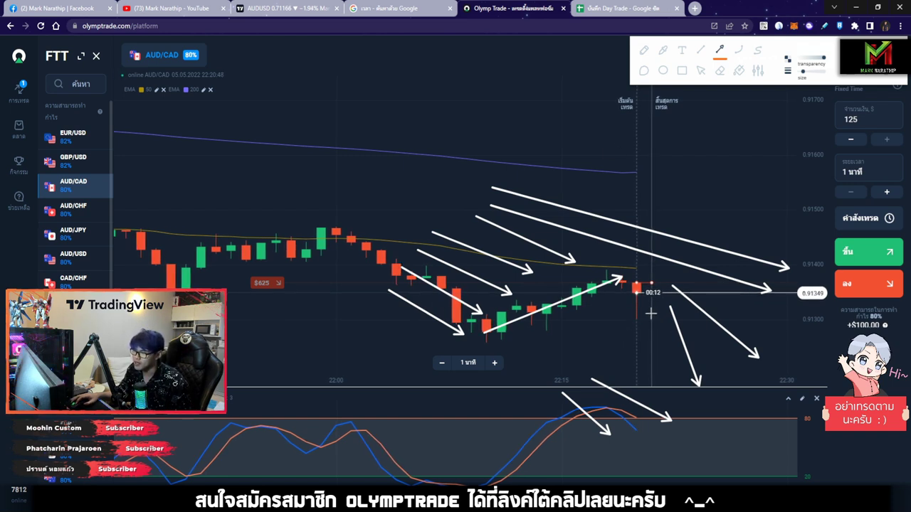
Clear all drawn arrows from the AUD/CAD chart and follow the open $625 trade until it closes
click(701, 70)
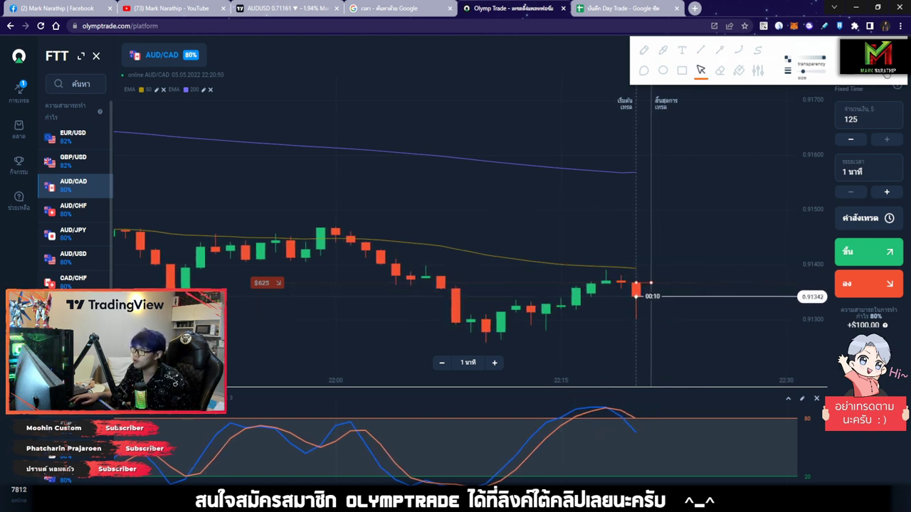
scroll(647, 280, down, 10)
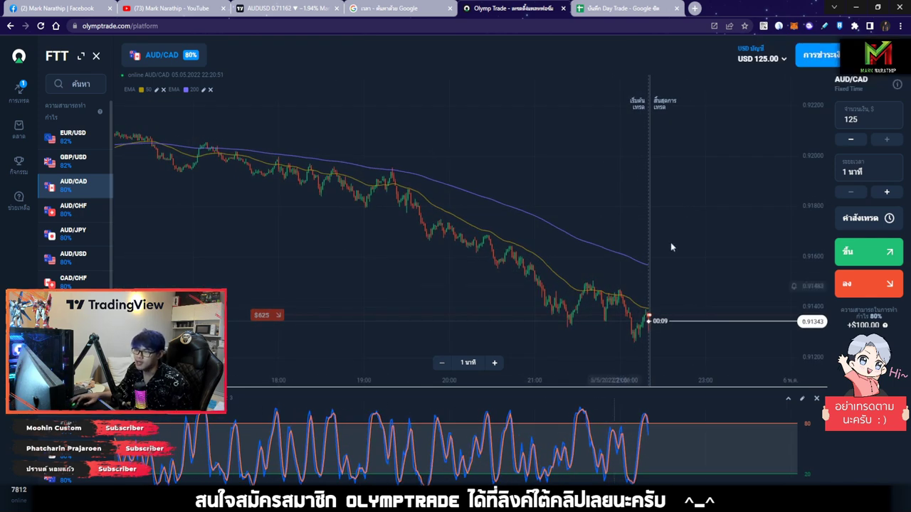
scroll(569, 277, up, 10)
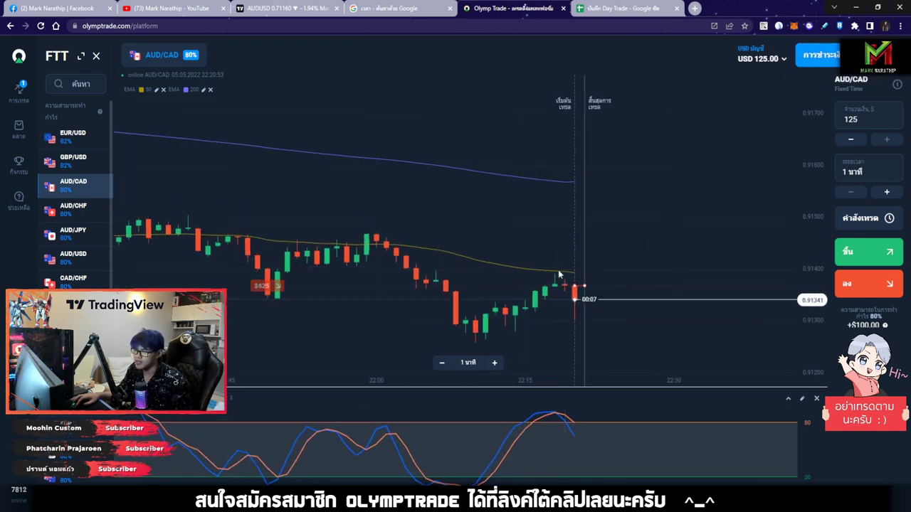
scroll(562, 270, up, 3)
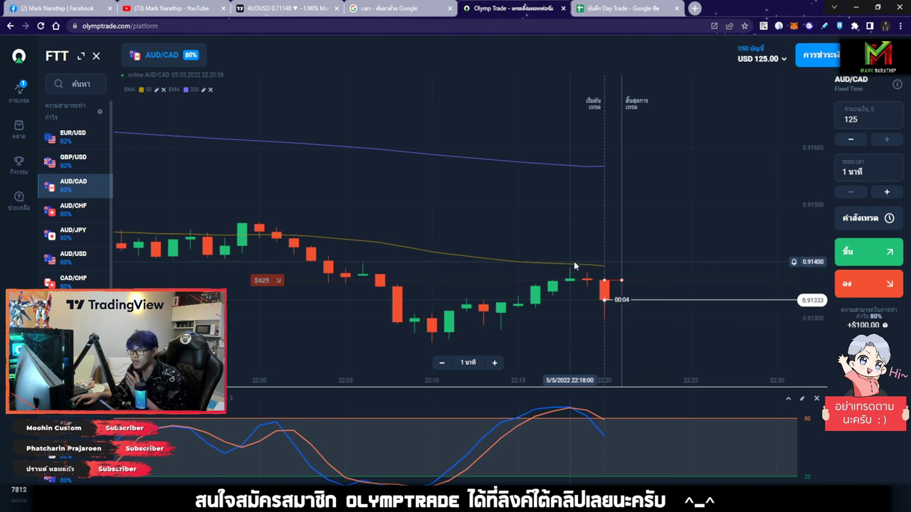
scroll(685, 277, up, 2)
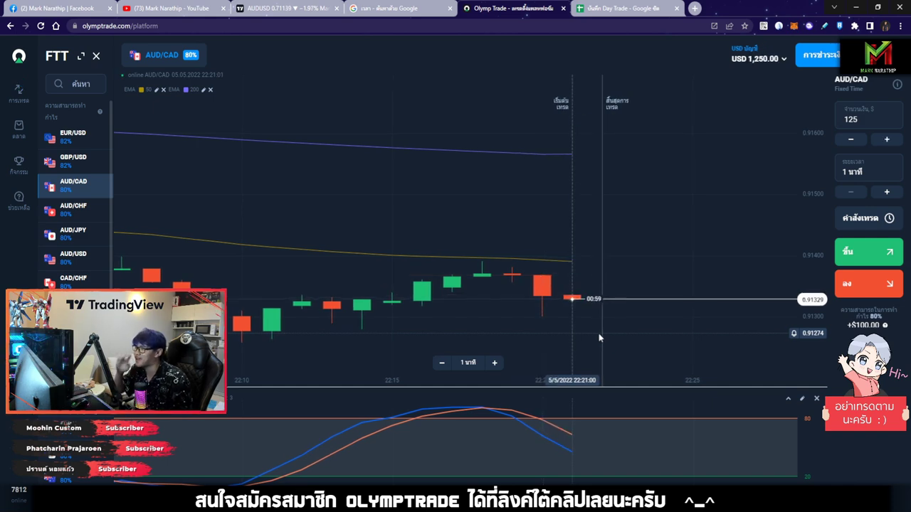
scroll(599, 333, down, 2)
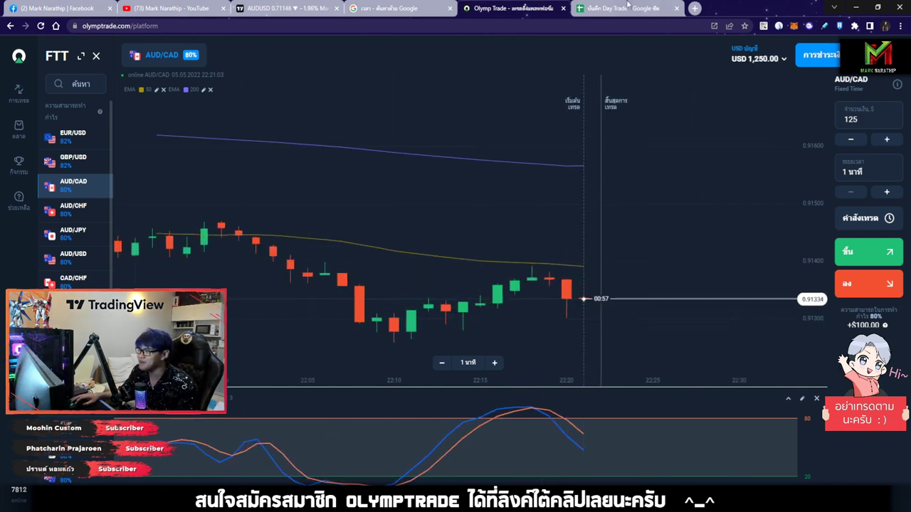
Switch to the Day Trade spreadsheet and log an 80% profit for the fifth trade
click(619, 8)
key(Return)
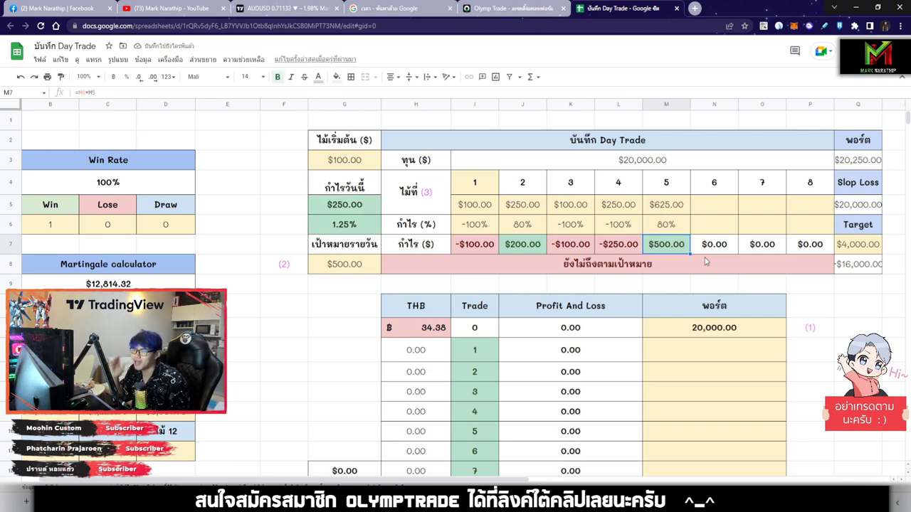
key(ctrl+shift+Tab)
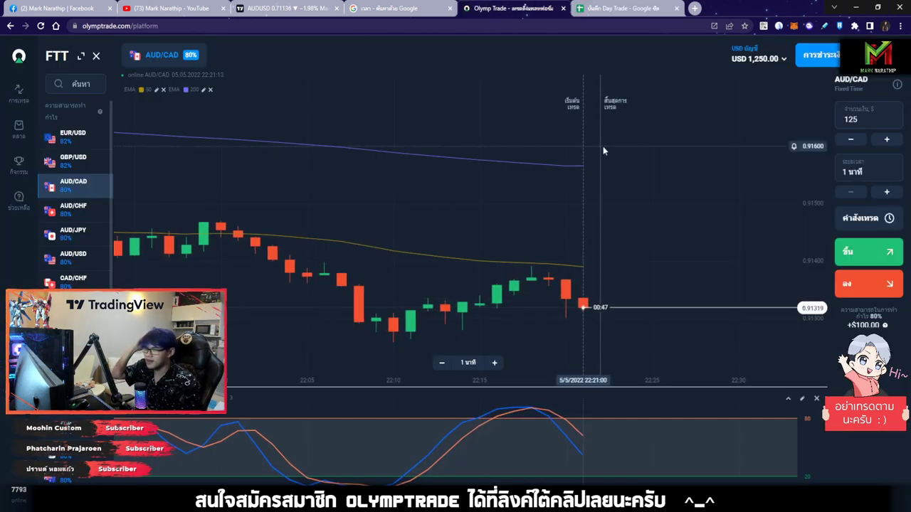
Set the stake to $100 in Olymp Trade, glance at the trade log, and open the EUR/USD chart
scroll(602, 146, down, 10)
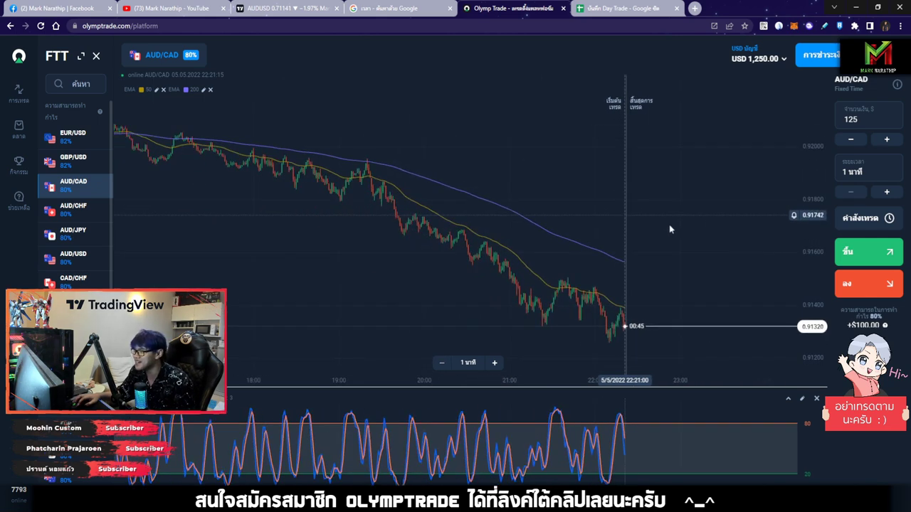
click(854, 118)
text(100)
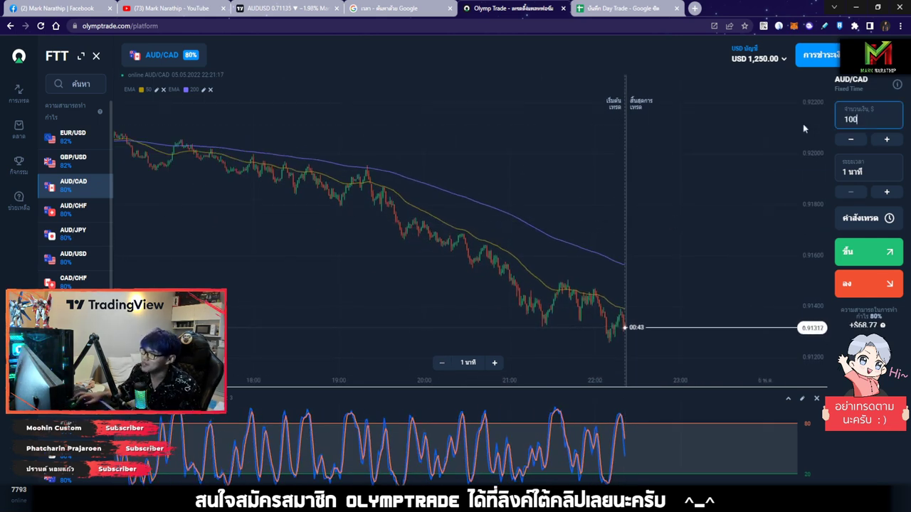
key(ctrl+Tab)
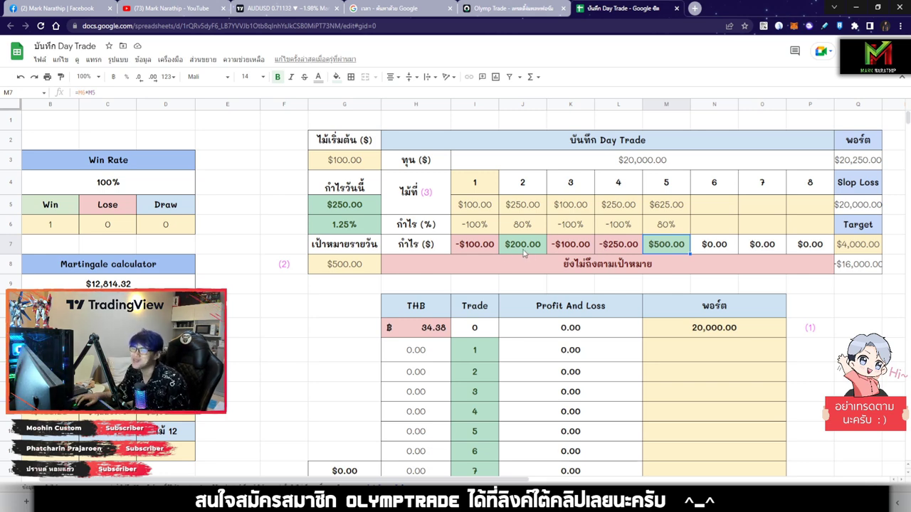
click(489, 7)
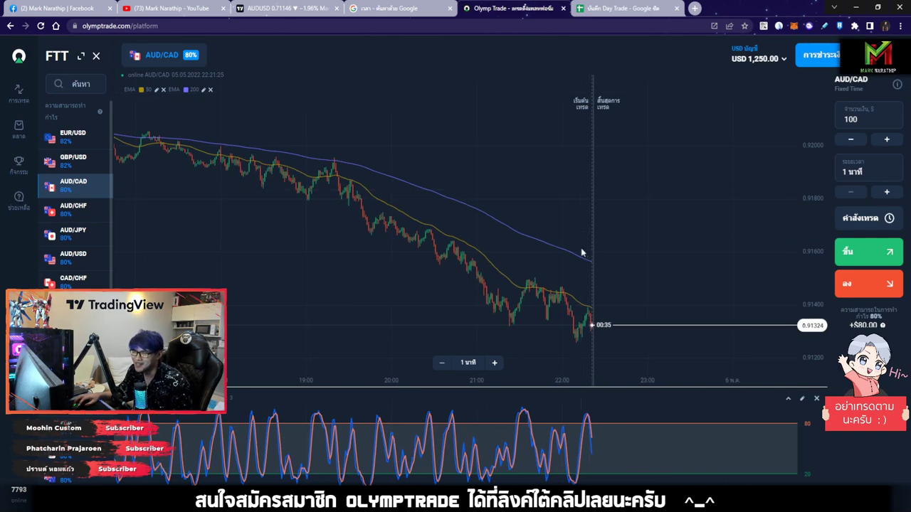
click(91, 145)
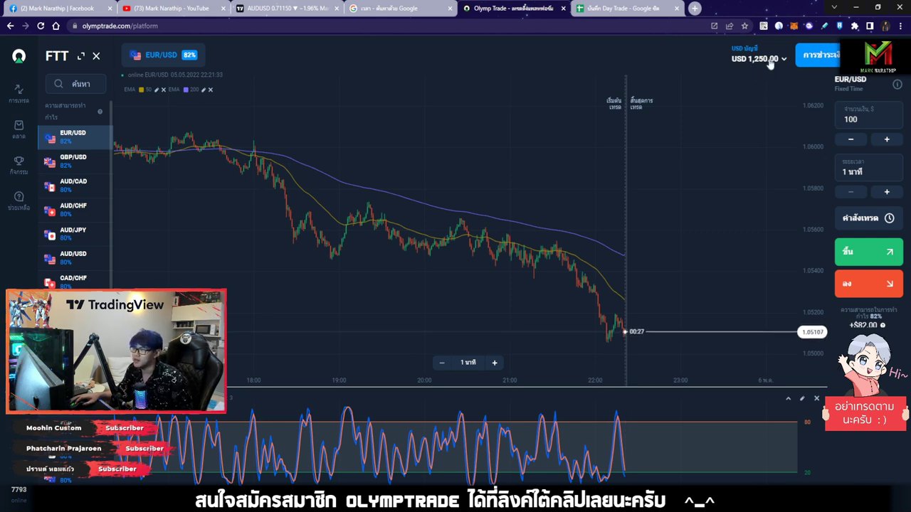
Review the day's profit against the daily target in the Day Trade spreadsheet
key(ctrl+Tab)
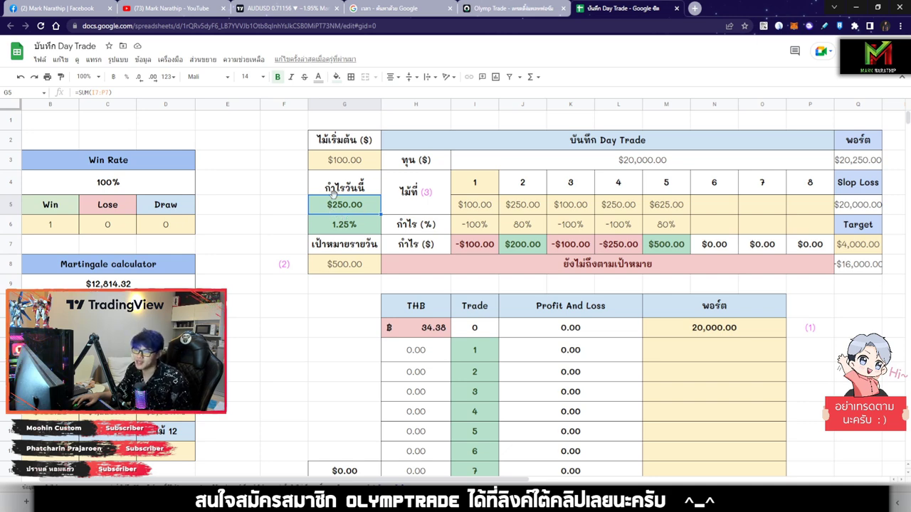
click(349, 266)
scroll(377, 240, down, 2)
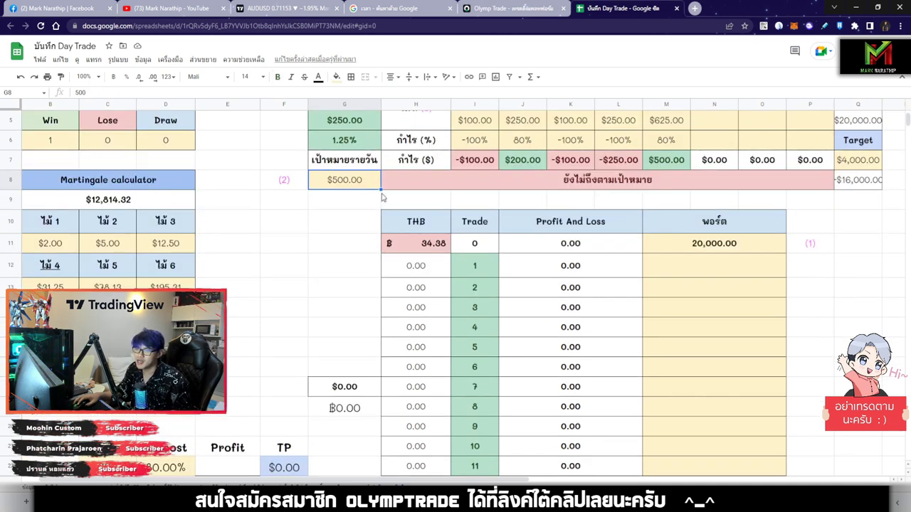
scroll(371, 247, up, 1)
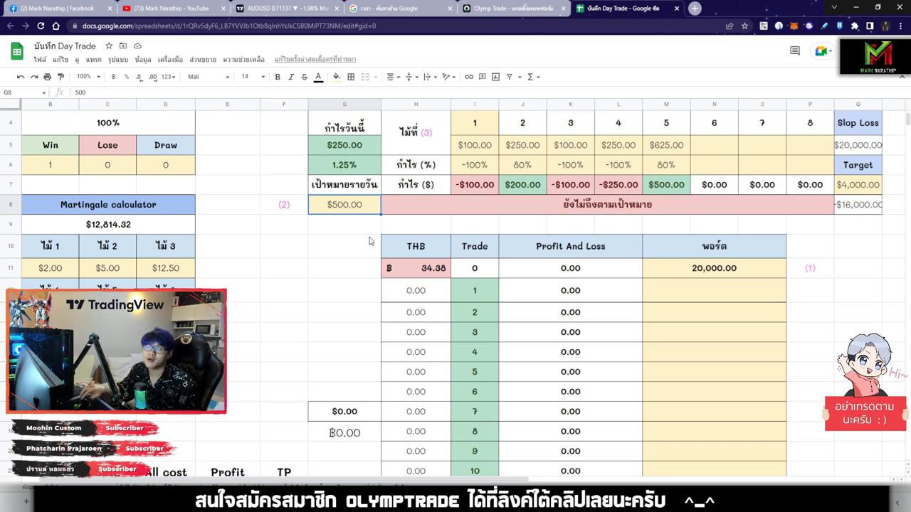
click(512, 8)
click(626, 8)
scroll(538, 307, up, 1)
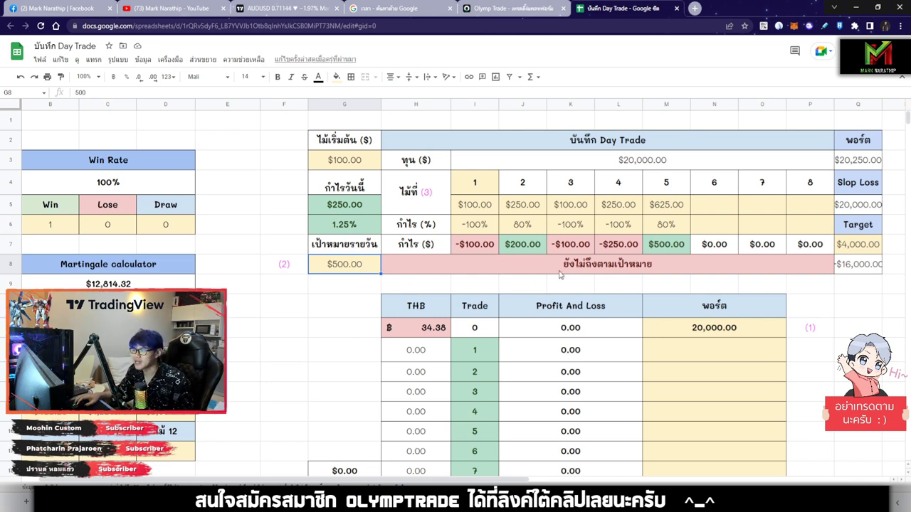
Enter a $100 stake for the sixth trade in the Day Trade log
click(708, 204)
text(100)
key(Return)
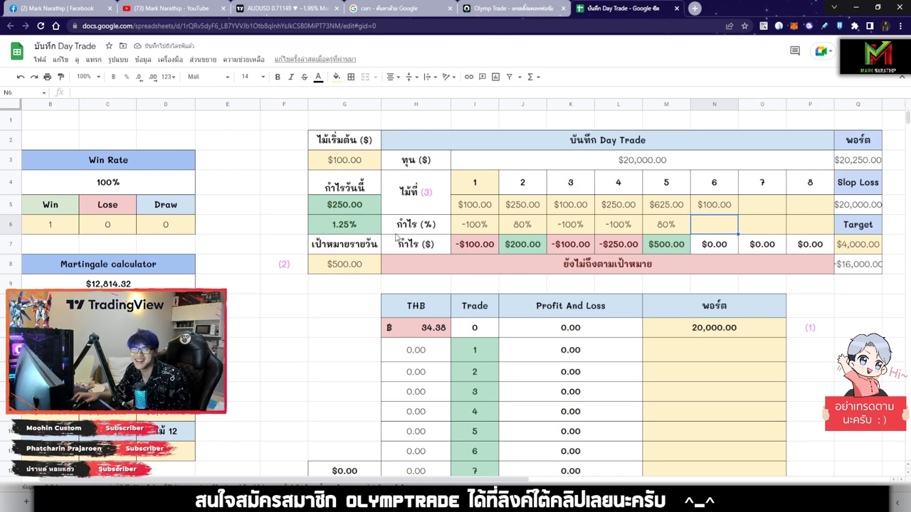
Return to Olymp Trade and browse the currency pair charts from EUR/USD through USD/CHF for a new trade setup
click(509, 8)
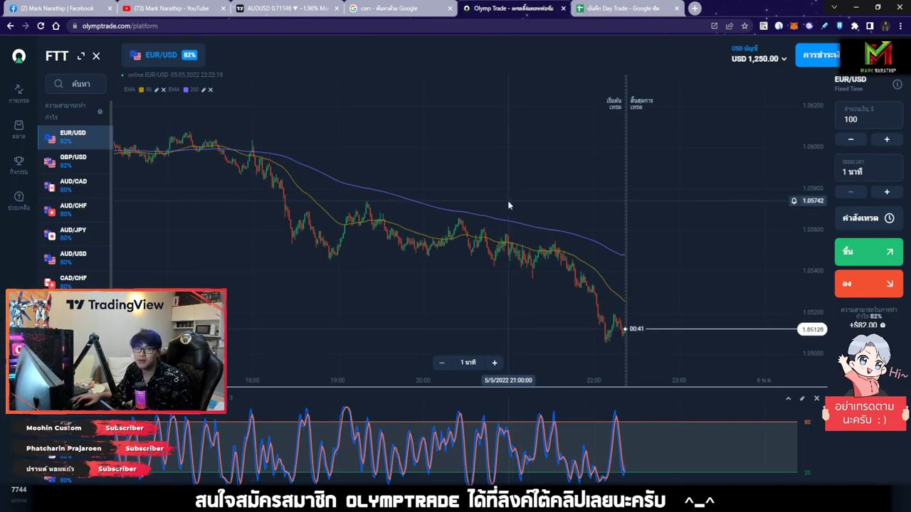
drag(577, 215, 549, 223)
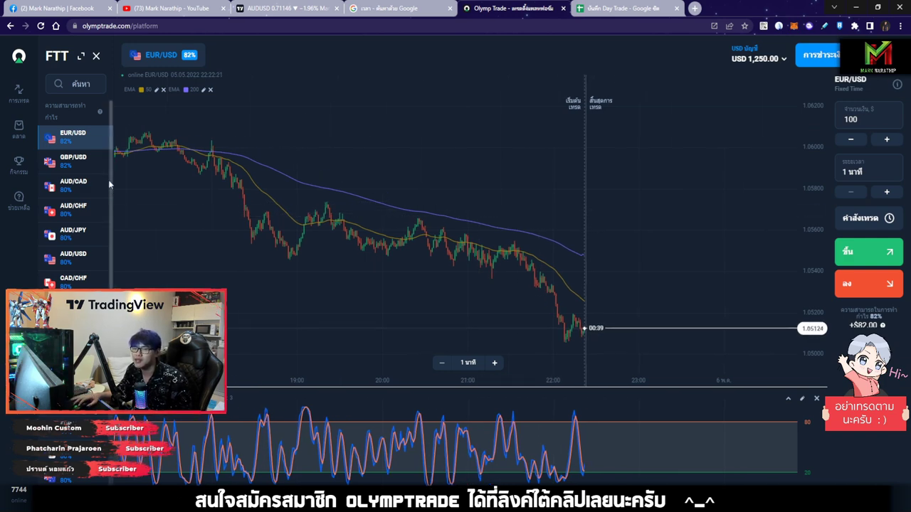
click(73, 161)
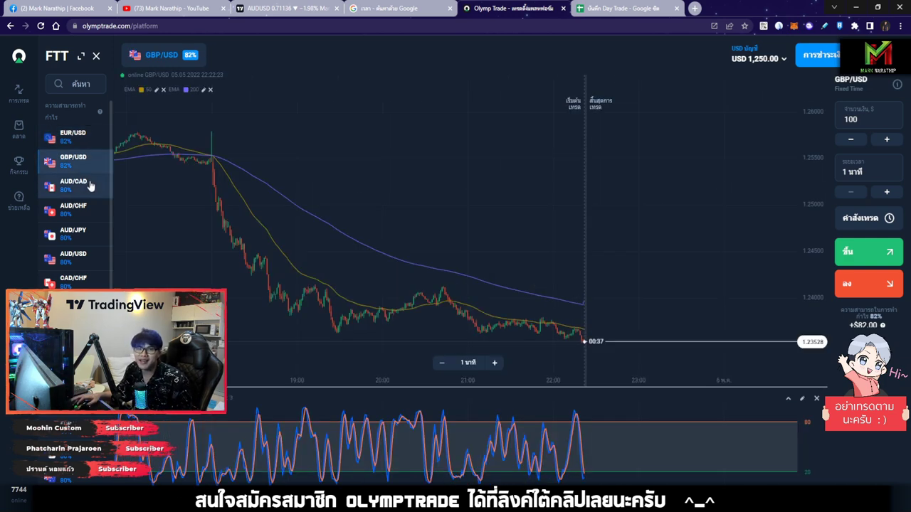
click(73, 208)
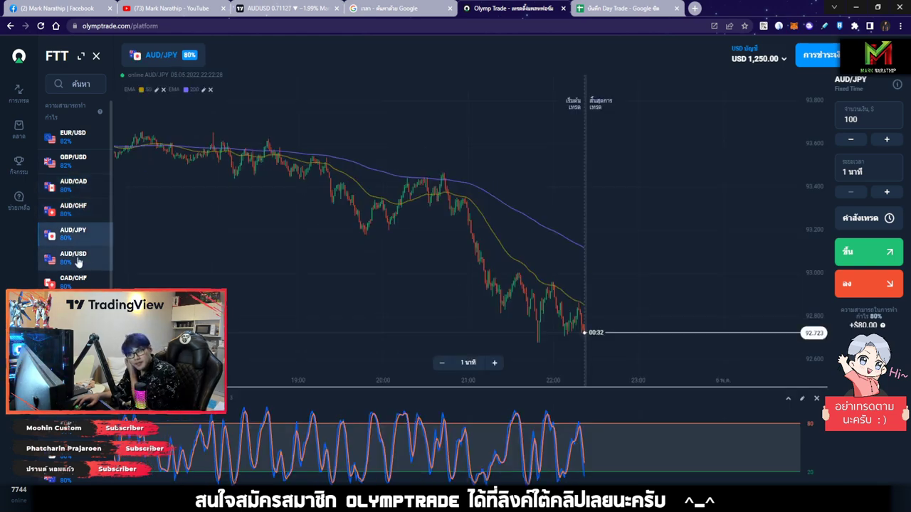
click(73, 280)
click(74, 415)
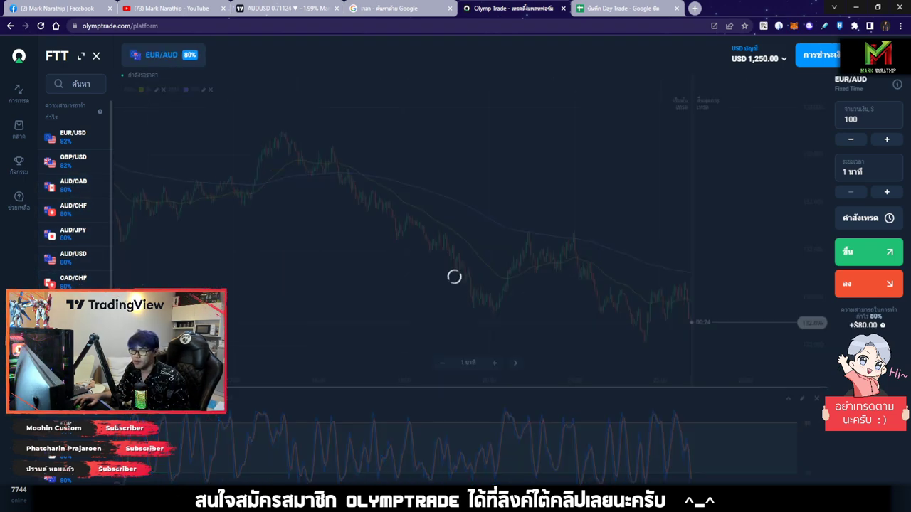
click(77, 459)
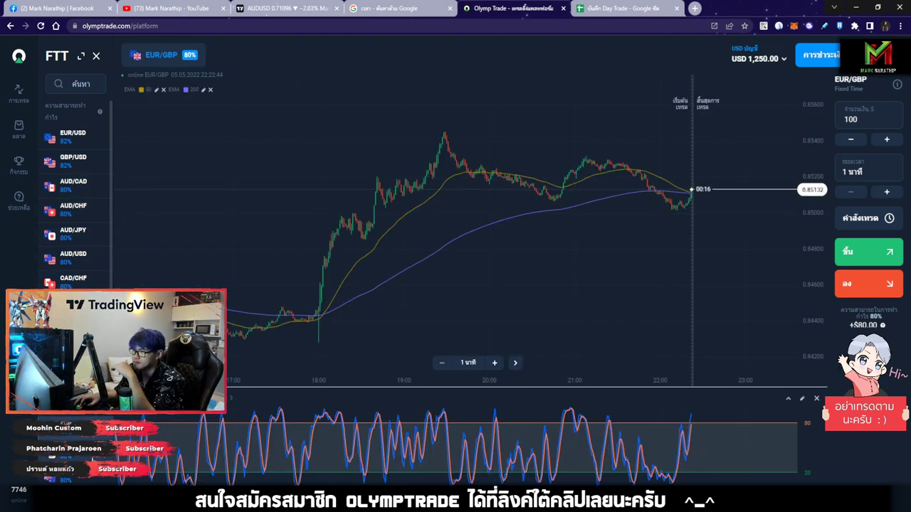
click(77, 459)
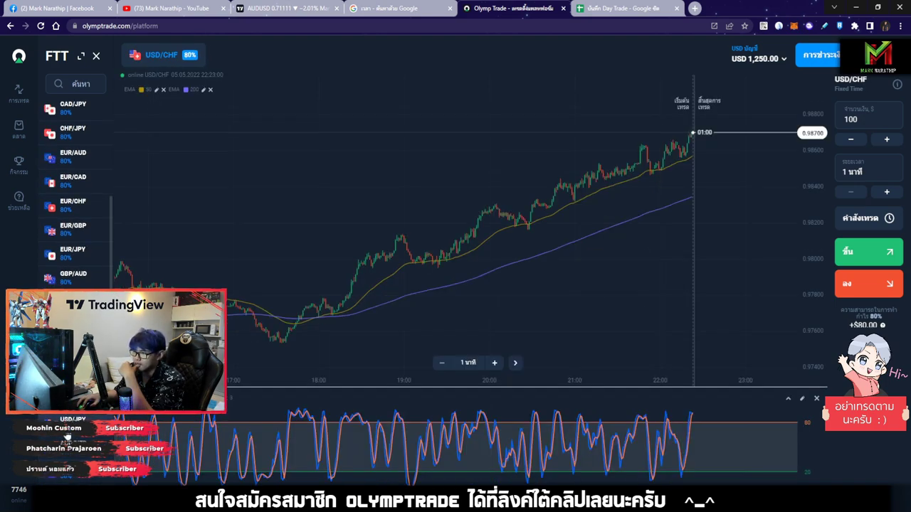
Go back through the pair list and examine the AUD and CAD charts, including AUD/CHF and CAD/JPY, for an entry
click(78, 168)
click(73, 184)
click(73, 208)
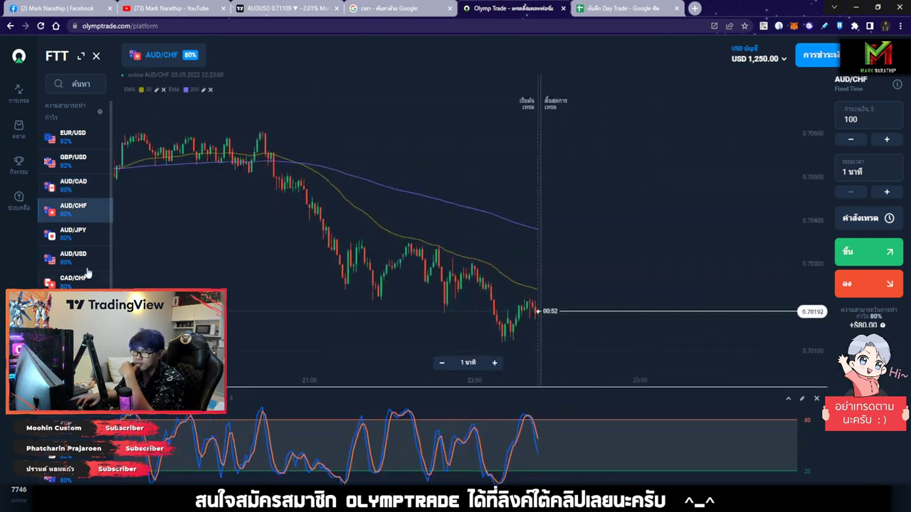
click(73, 256)
click(74, 281)
click(74, 304)
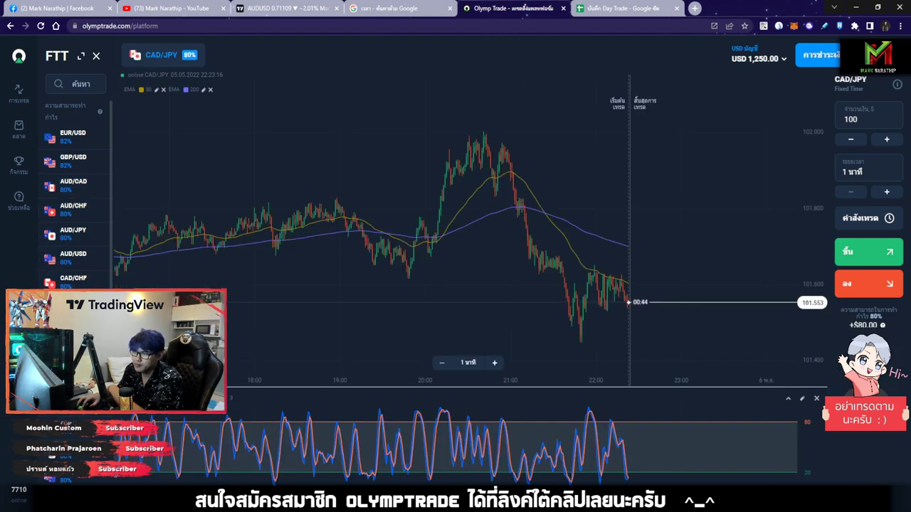
Browse the CHF/JPY, EUR/AUD, EUR/CAD and EUR/CHF charts for a trade setup
click(73, 328)
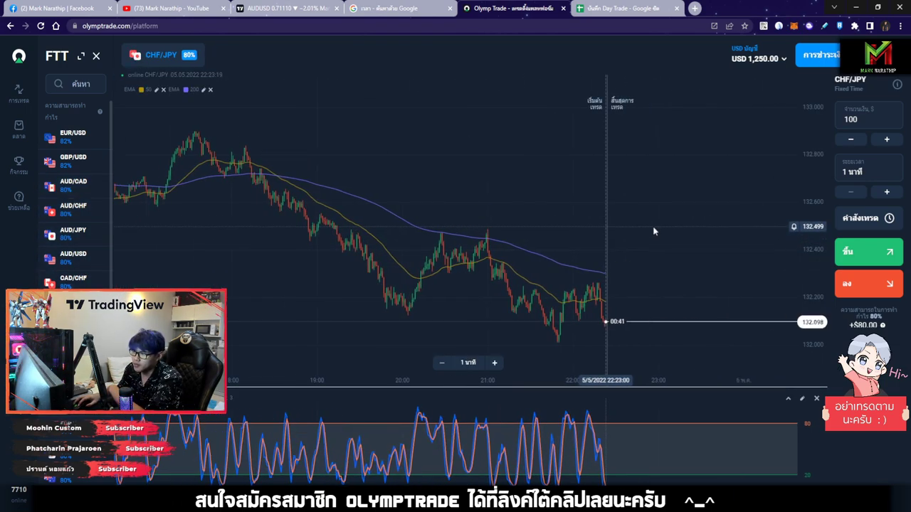
click(73, 353)
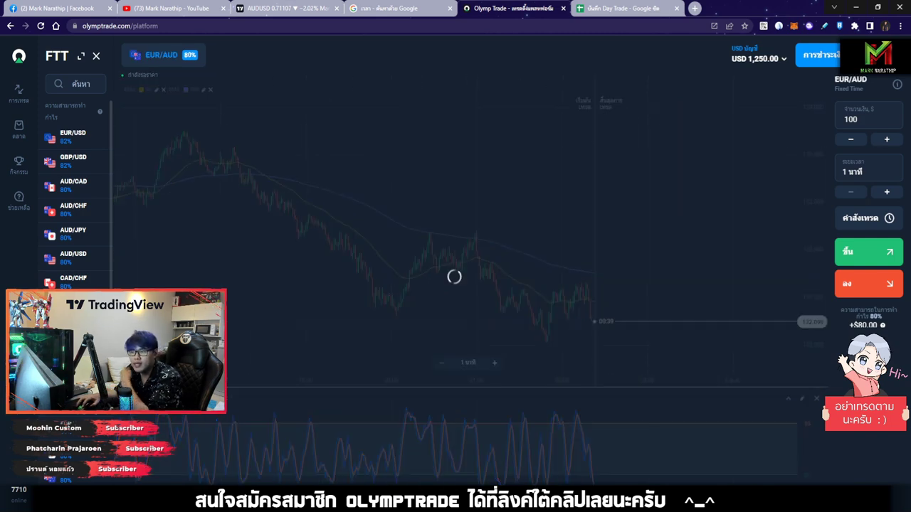
scroll(681, 220, up, 4)
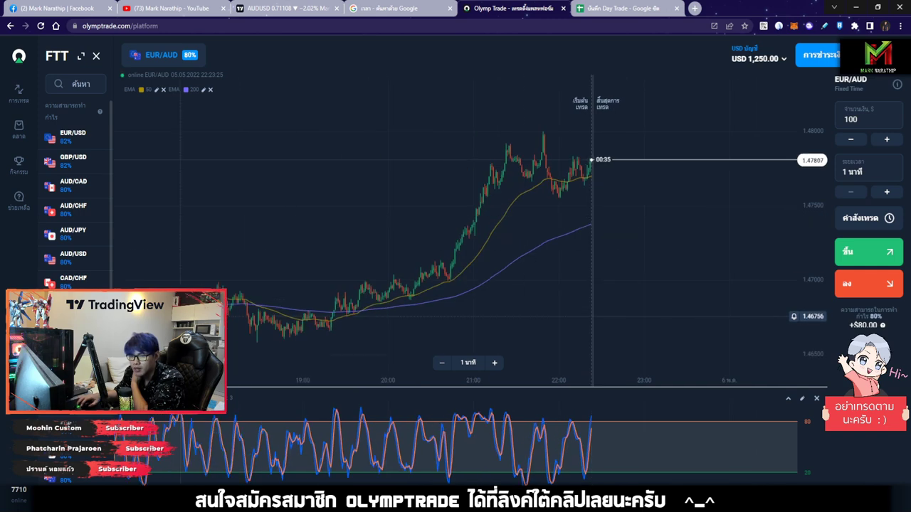
click(73, 374)
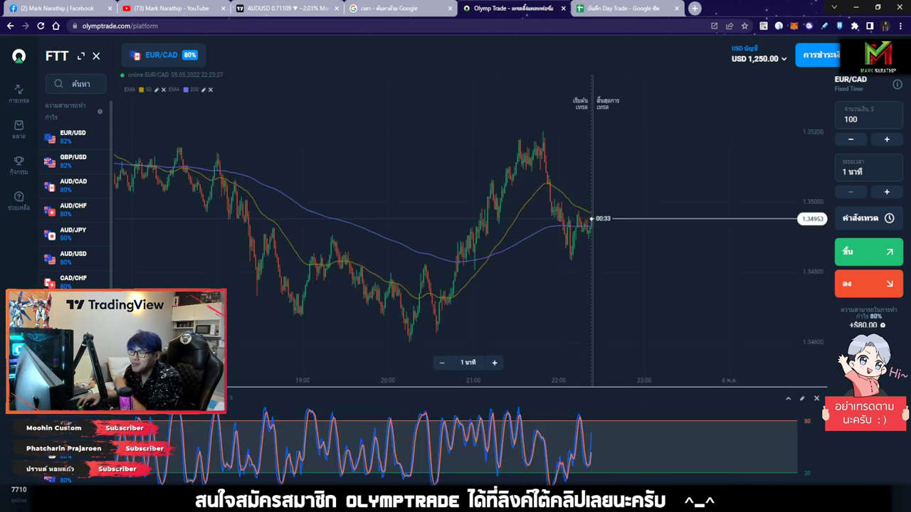
click(73, 398)
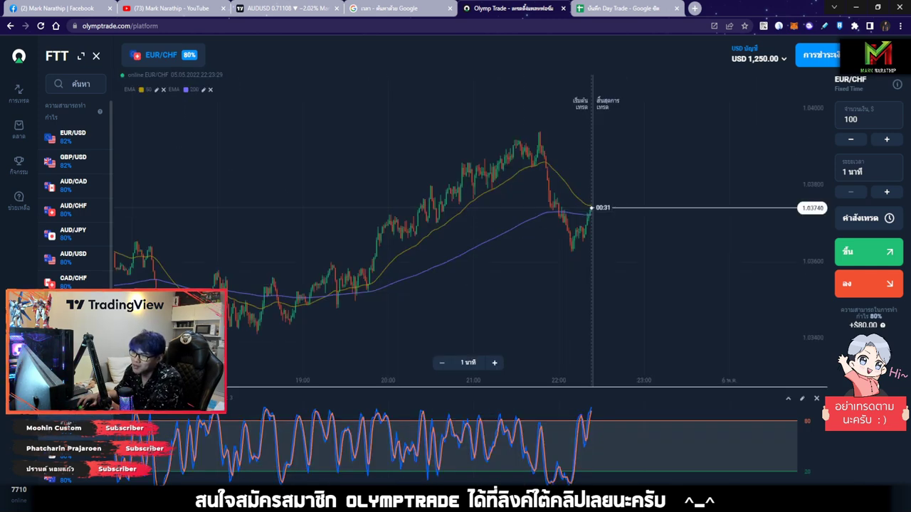
Examine EUR/CHF's earlier and most recent candles against the EMA lines, and bring up the EUR/USD chart
scroll(639, 258, left, 5)
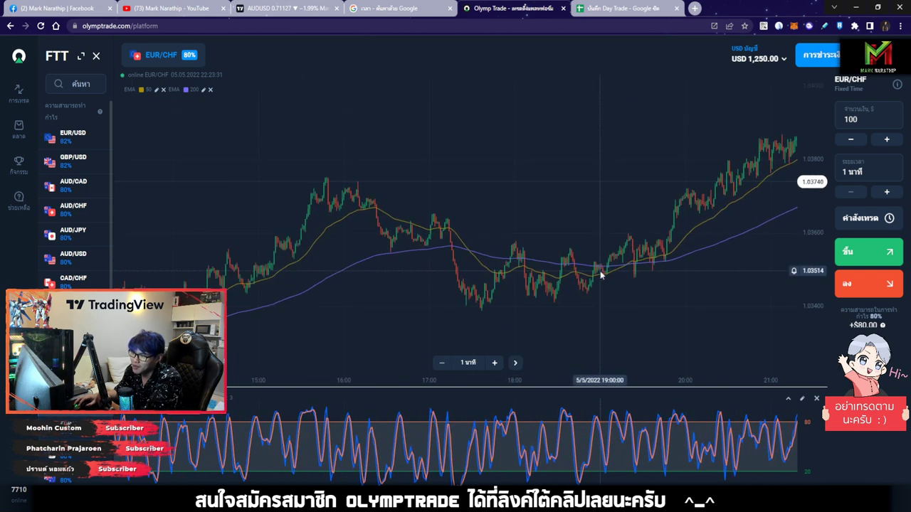
scroll(499, 281, left, 2)
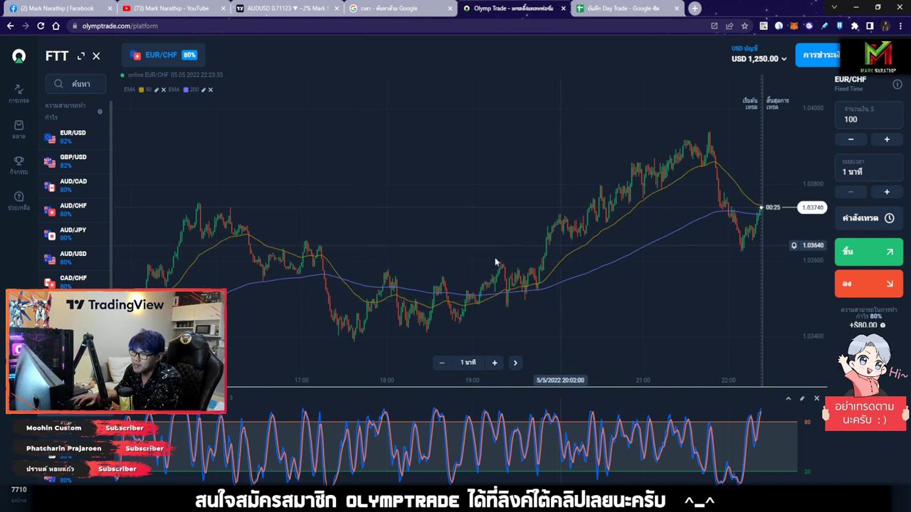
scroll(726, 260, up, 2)
click(515, 362)
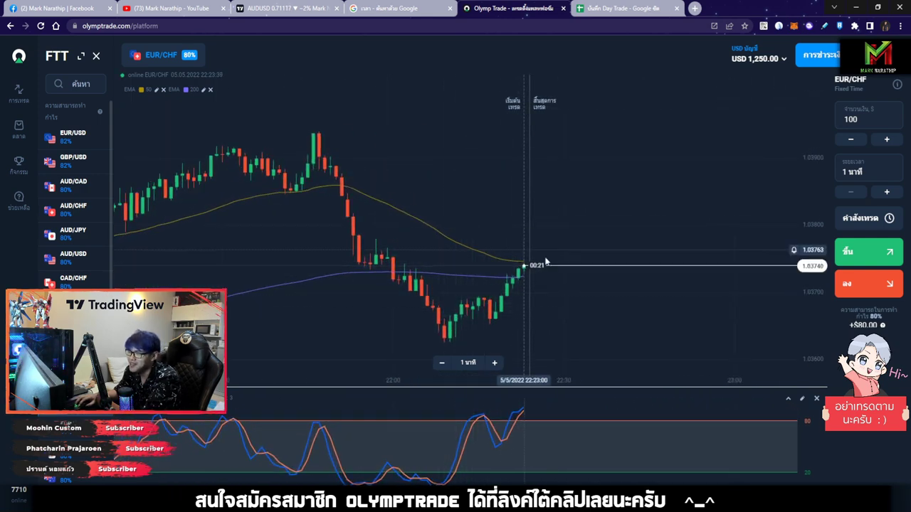
drag(597, 280, 660, 266)
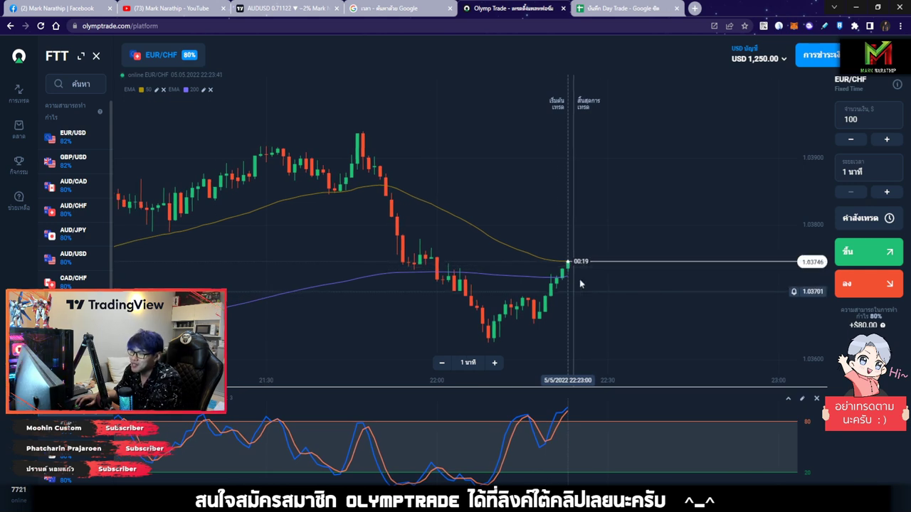
scroll(613, 217, up, 2)
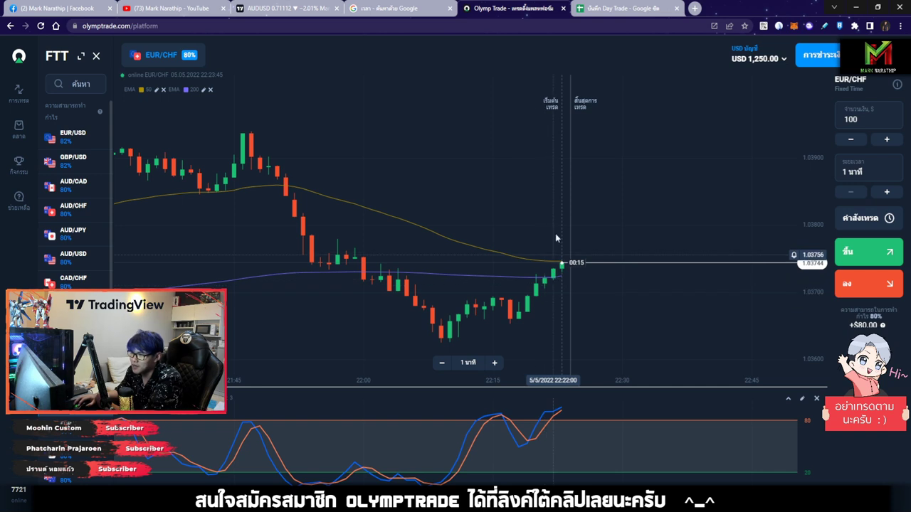
scroll(595, 220, down, 2)
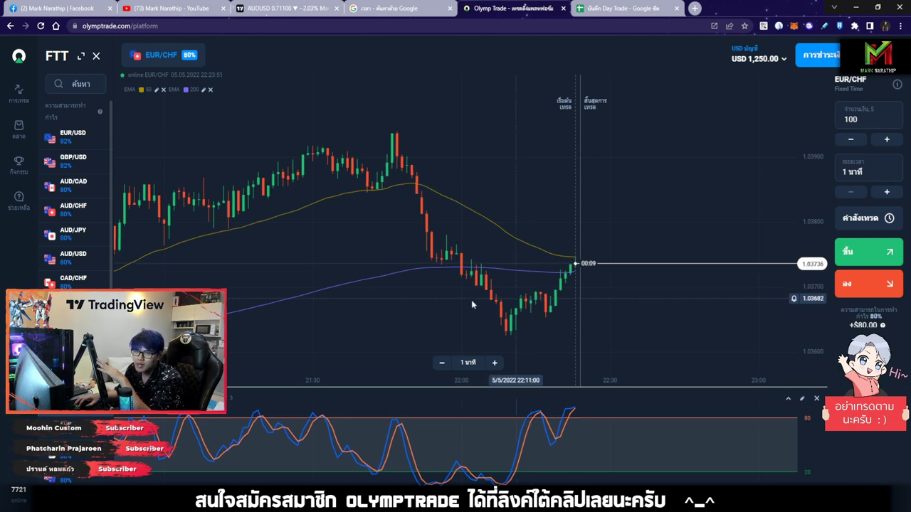
click(104, 139)
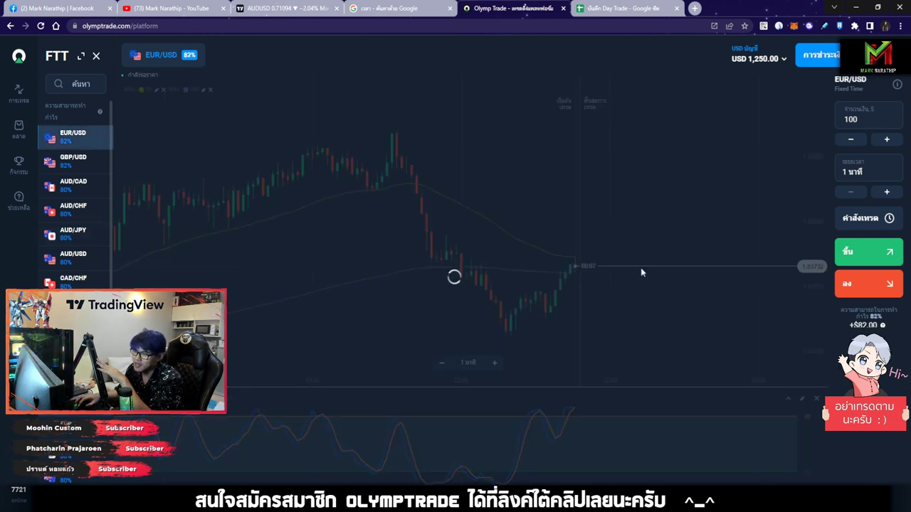
Switch to the Day Trade spreadsheet and compare the daily target with today's profit
click(619, 8)
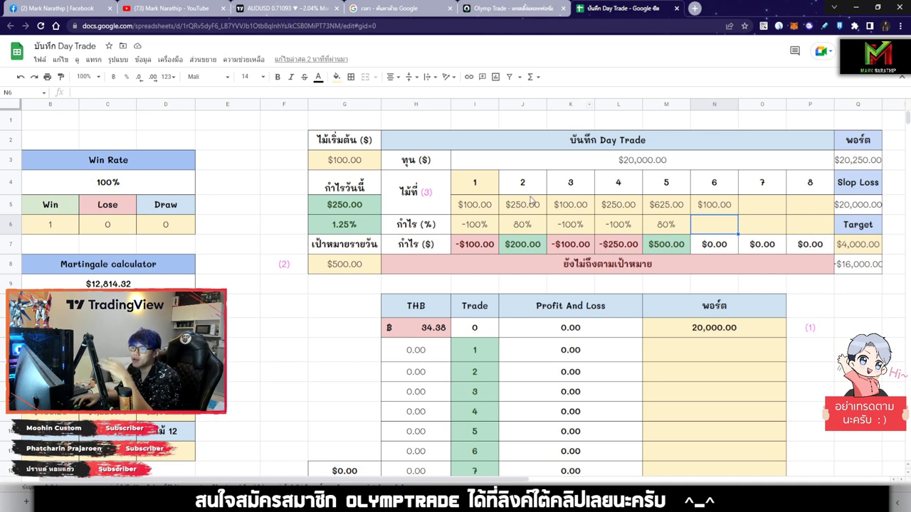
click(335, 270)
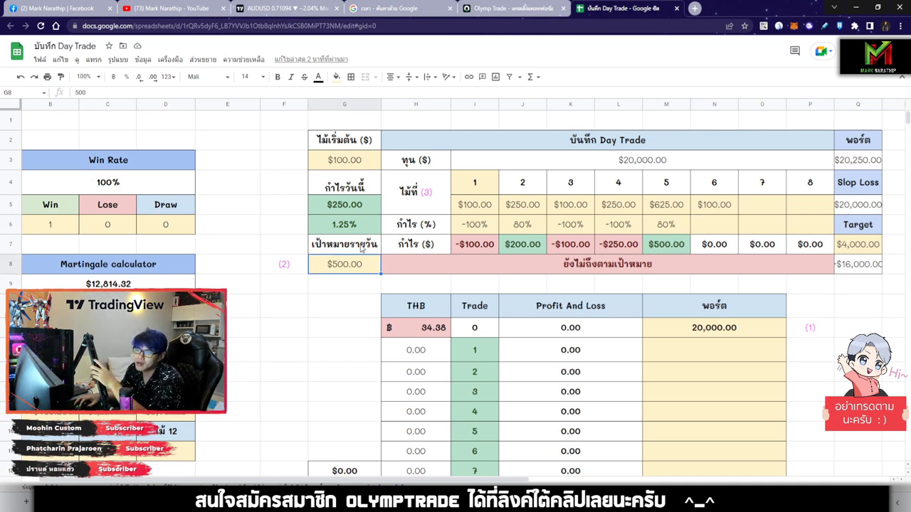
click(355, 207)
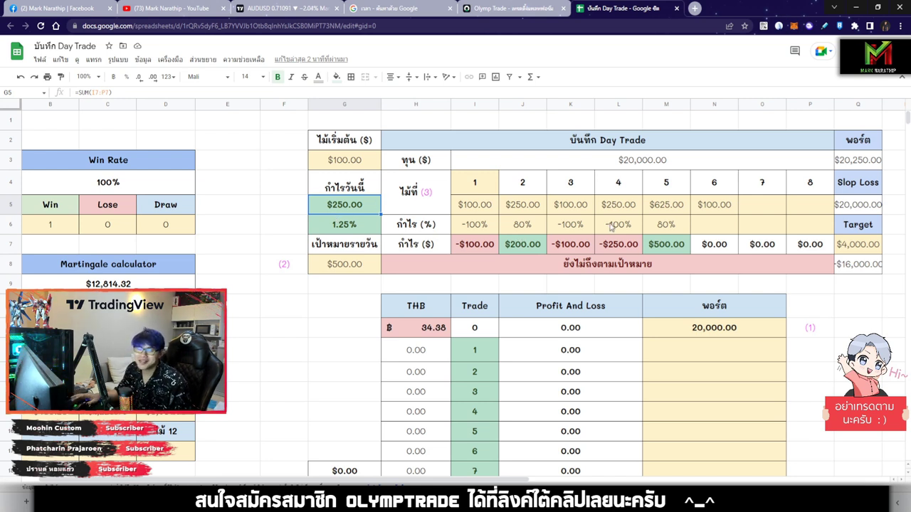
Record a portfolio balance of 20,250 for trade 1 in the Profit And Loss table
scroll(618, 214, down, 1)
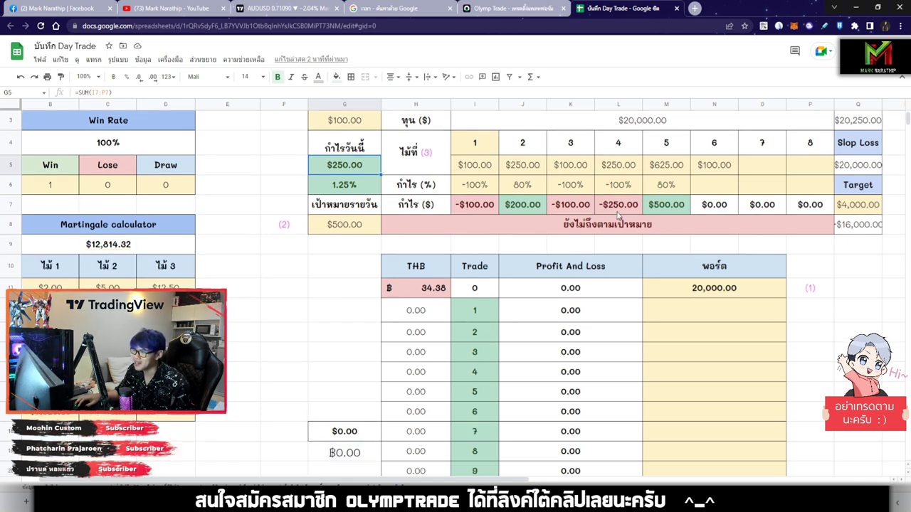
click(726, 311)
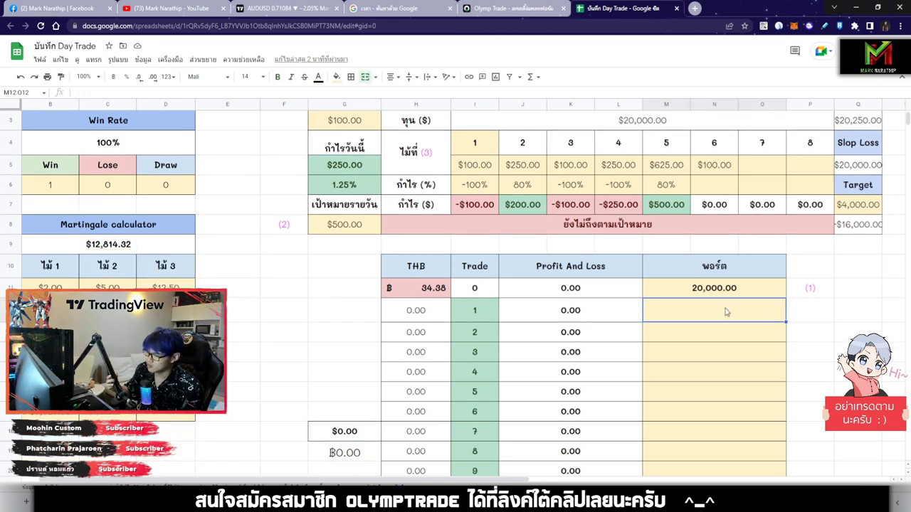
text(202500)
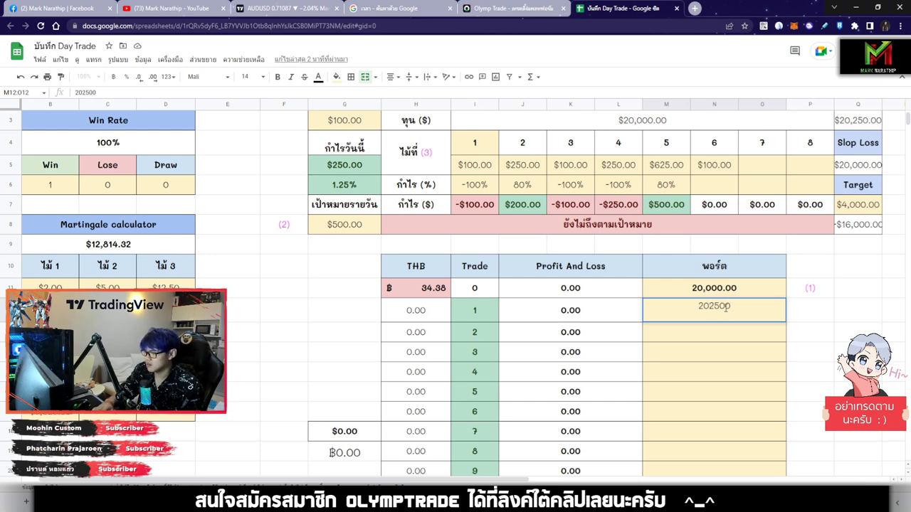
key(BackSpace)
key(Return)
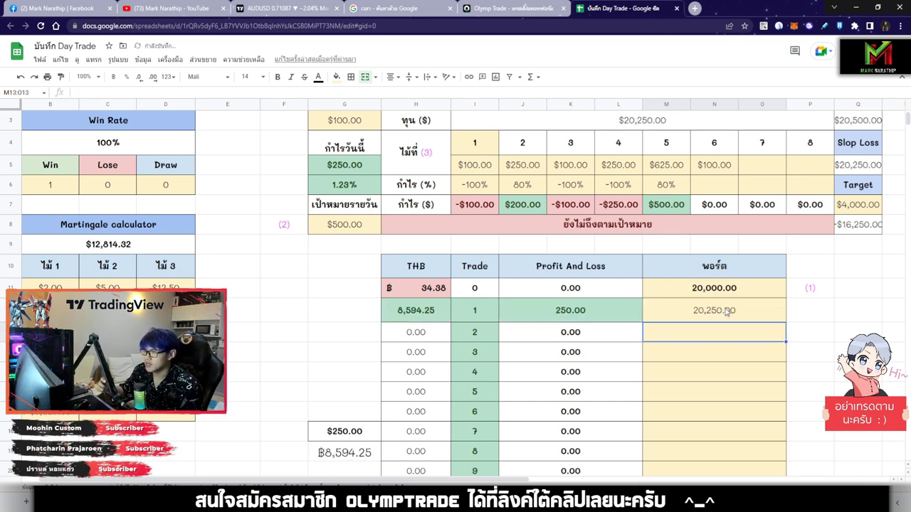
Review today's profit, the empty sixth-trade result and the next portfolio row, with a brief check of the EUR/USD chart
scroll(726, 311, down, 2)
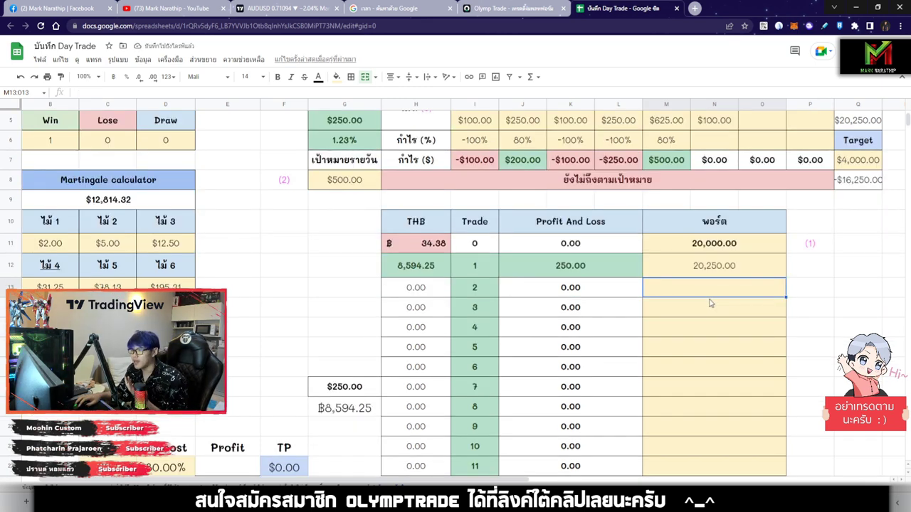
scroll(721, 305, up, 3)
click(721, 227)
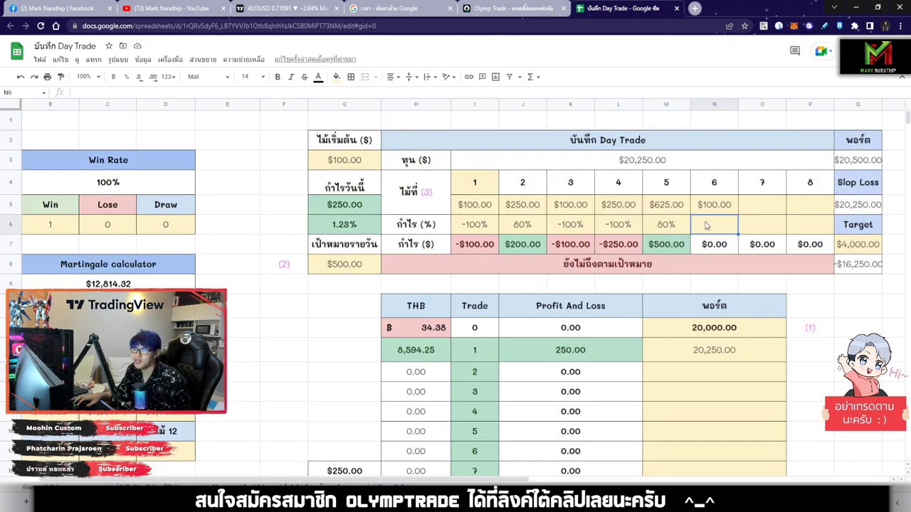
click(348, 208)
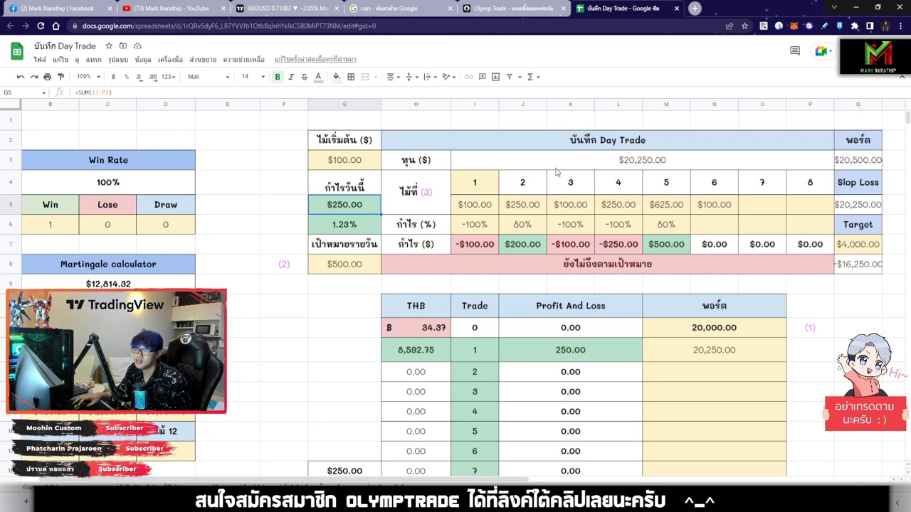
key(ctrl+shift+Tab)
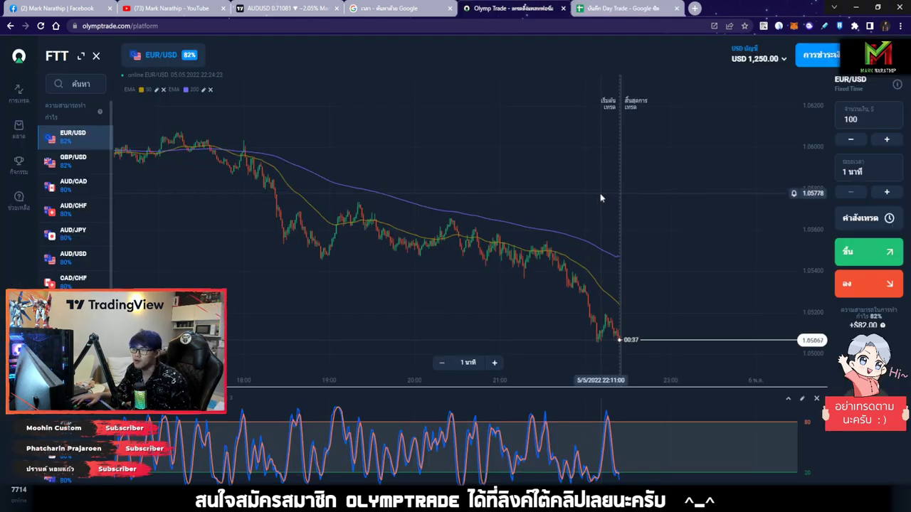
key(ctrl+Tab)
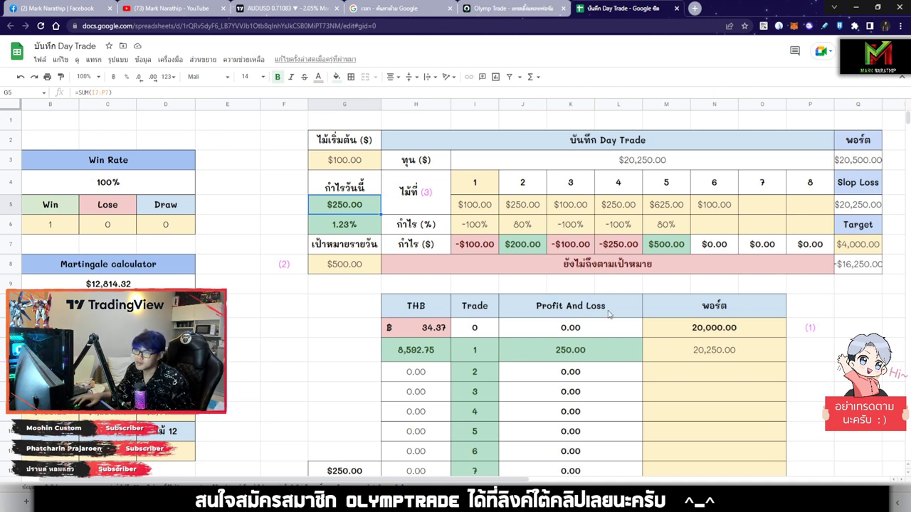
click(715, 372)
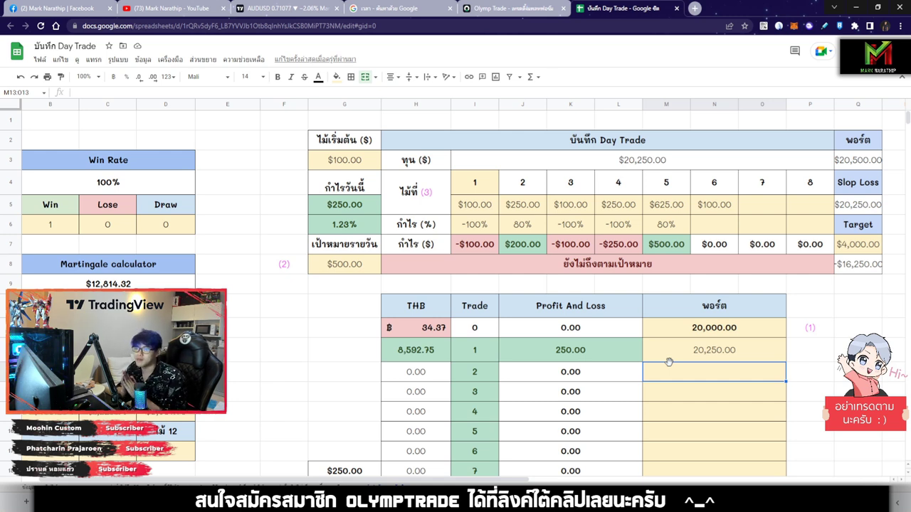
click(349, 210)
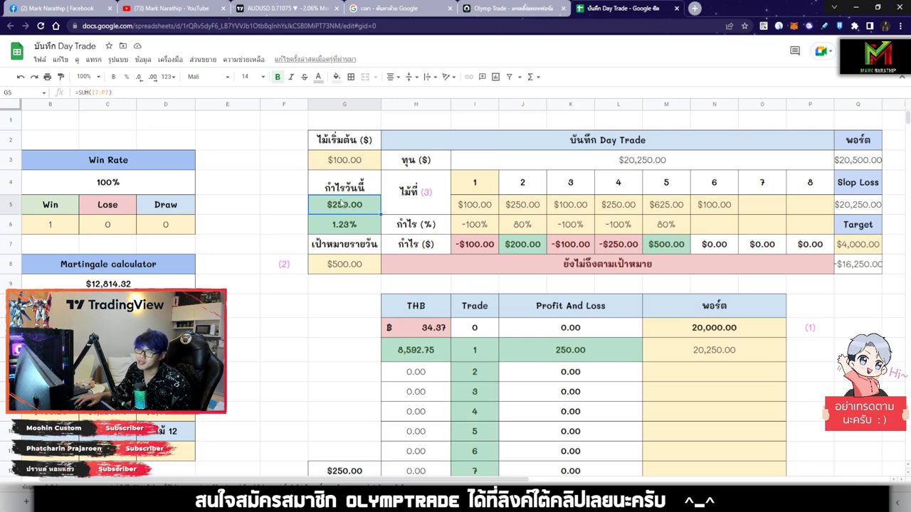
Inspect the first trade's profit, its baht equivalent and the USD-to-THB rate formula in the Profit And Loss table
scroll(343, 207, down, 3)
click(557, 194)
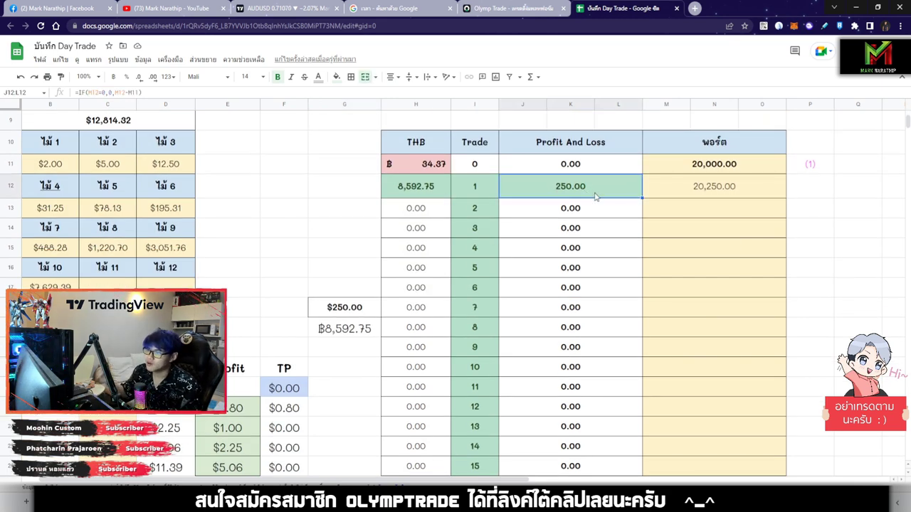
click(418, 194)
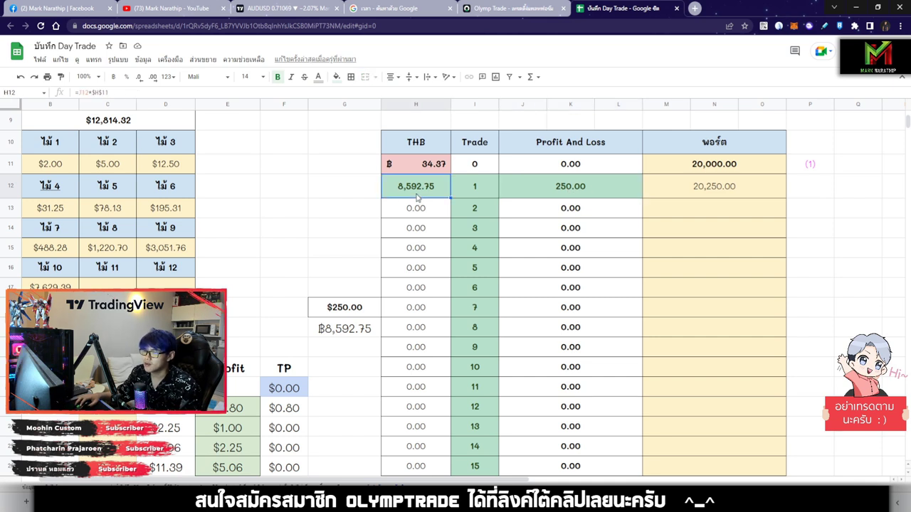
click(425, 168)
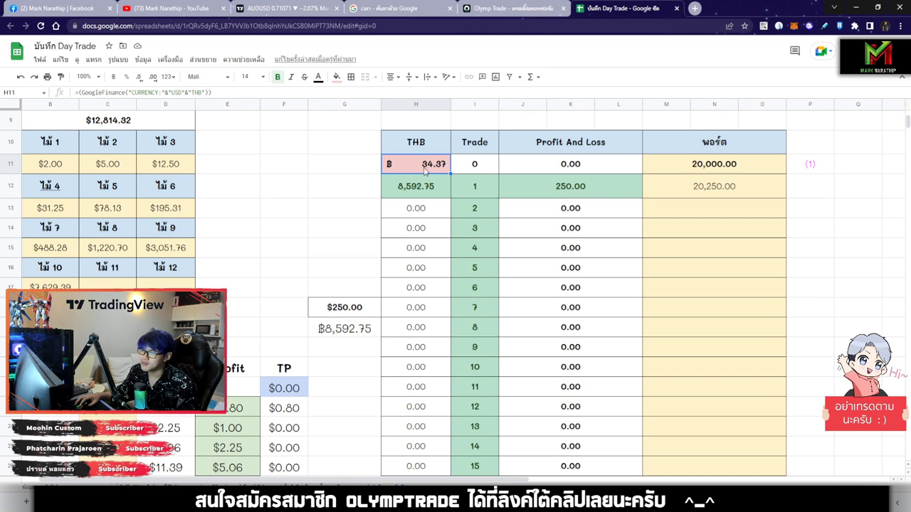
click(411, 187)
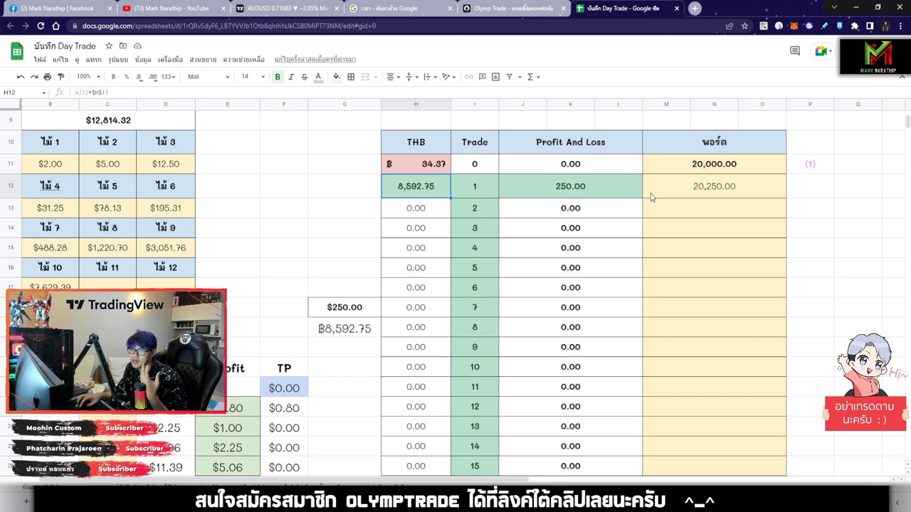
scroll(654, 194, up, 3)
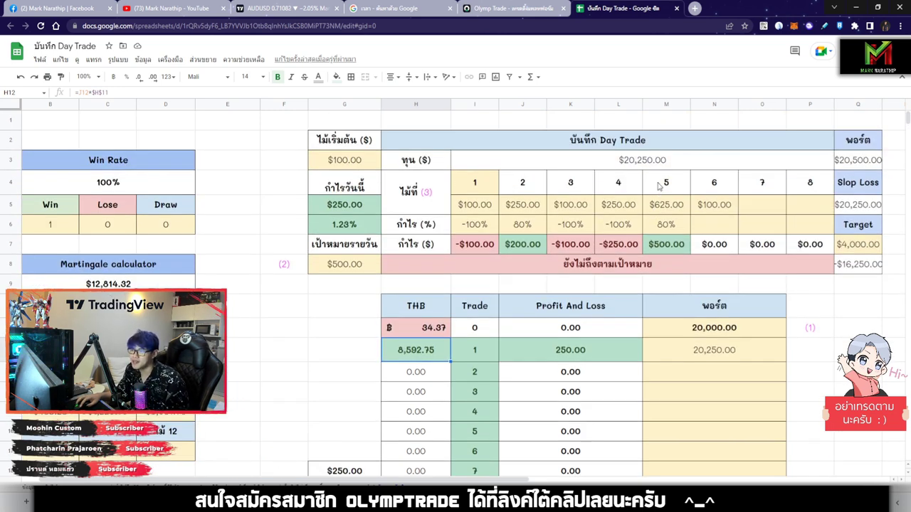
Go over the stakes and profit percentages of the individual trades logged in the Day Trade table
click(616, 228)
click(539, 229)
click(460, 232)
click(575, 221)
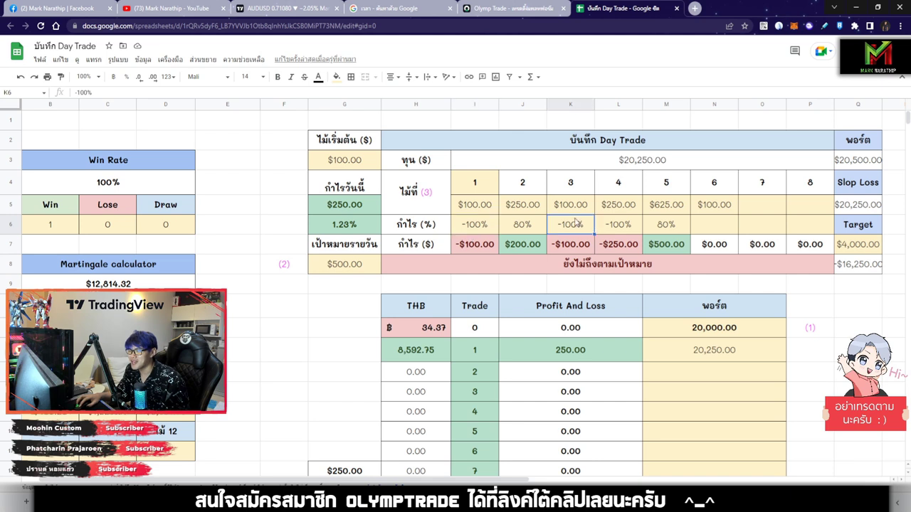
click(621, 211)
click(662, 212)
click(715, 211)
click(476, 212)
click(569, 210)
click(565, 233)
click(625, 213)
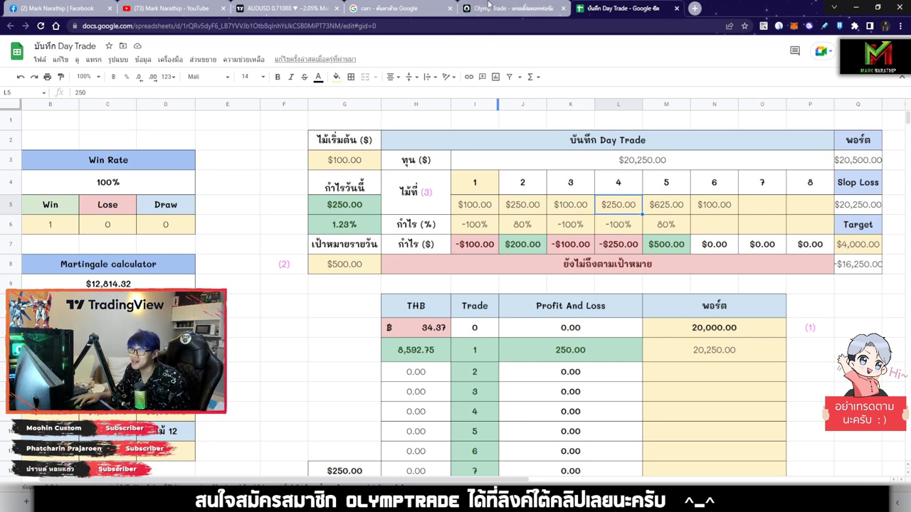
Check EUR/USD's earlier price action on Olymp Trade and return to the Day Trade spreadsheet
click(491, 7)
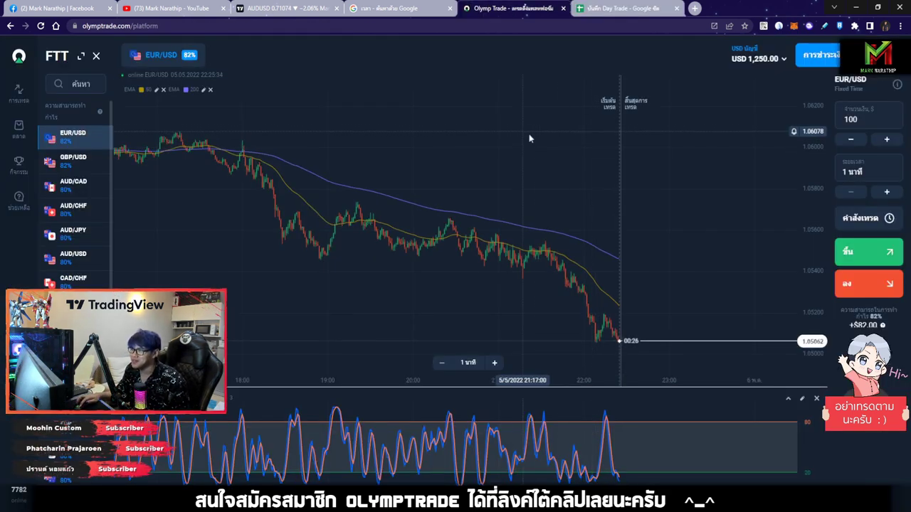
drag(526, 139, 573, 135)
drag(655, 244, 681, 240)
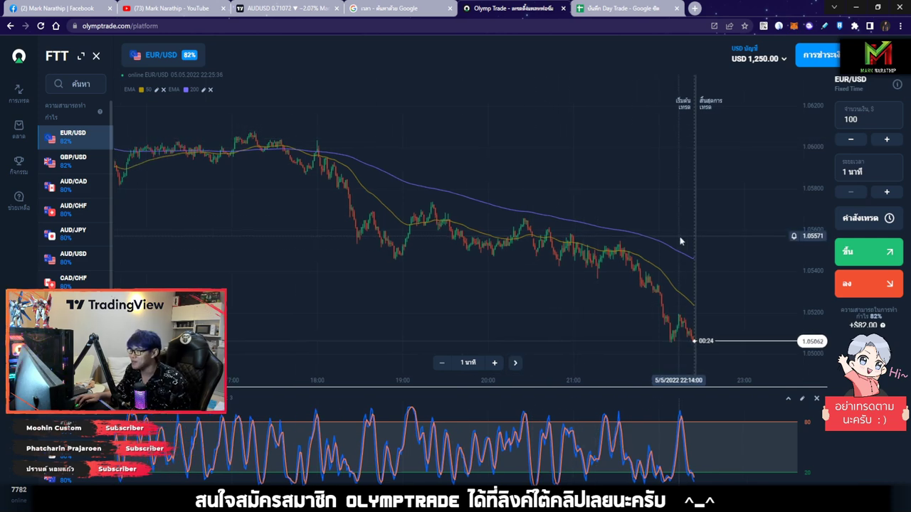
key(ctrl+Tab)
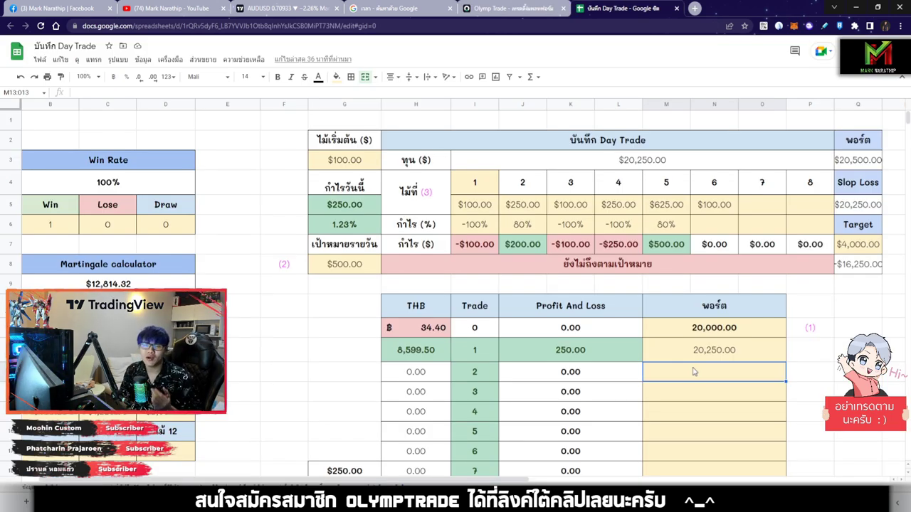